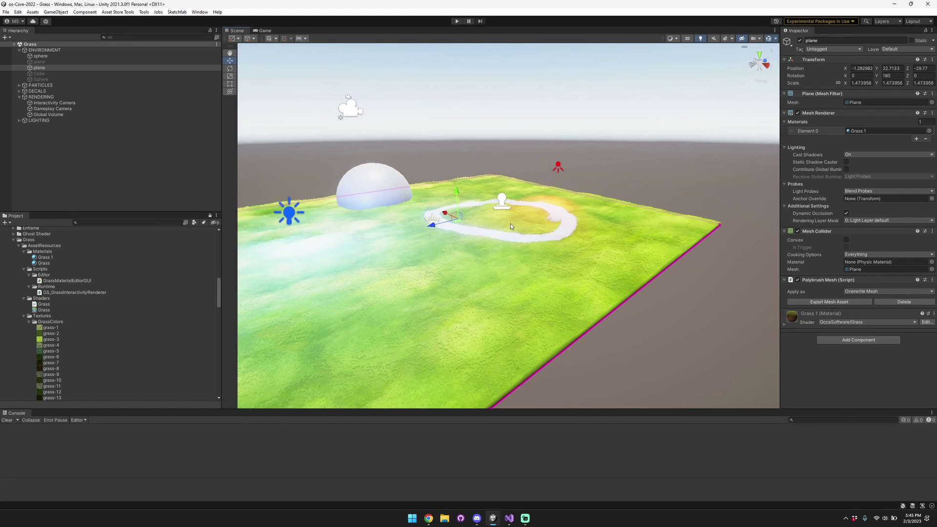
- Examine the grass plane, its pale ring path and the surface colours from several angles and distances
left_click_drag(478, 240, 494, 237, "alt")
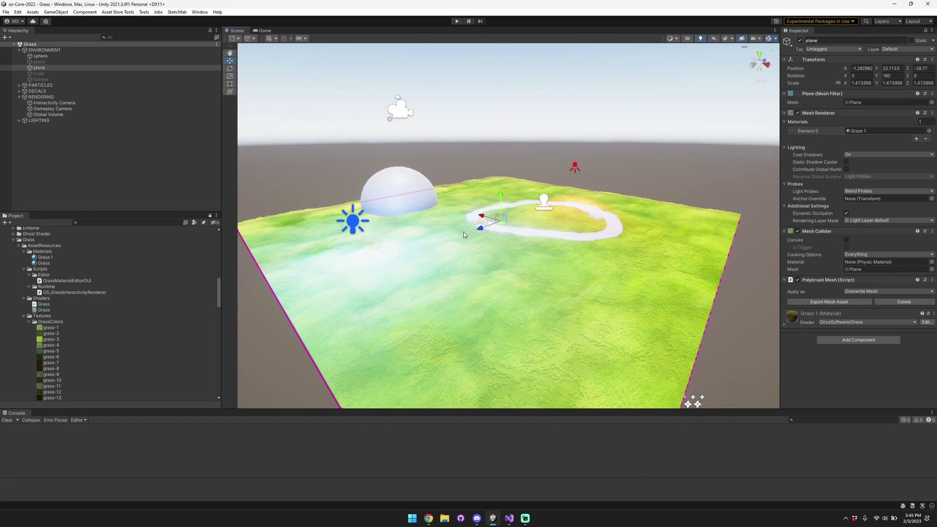
left_click_drag(513, 277, 438, 298, "alt")
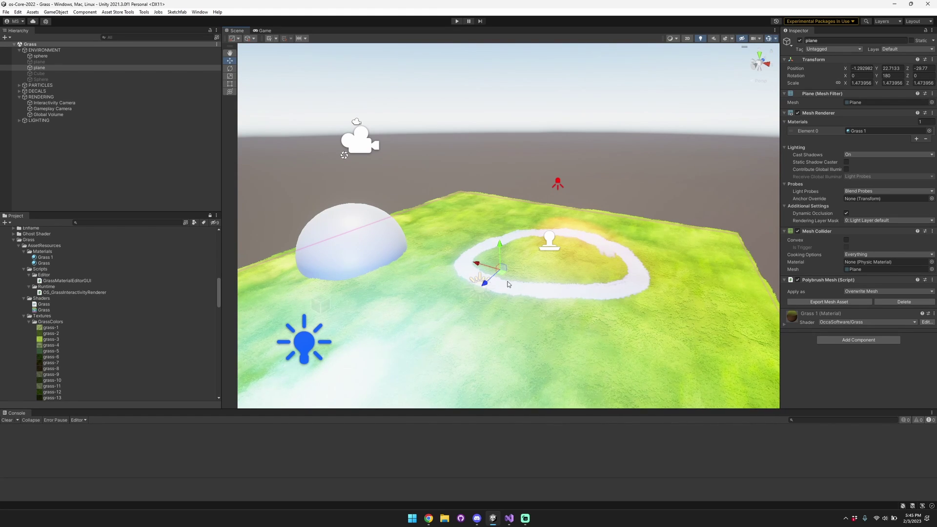
left_click(574, 212)
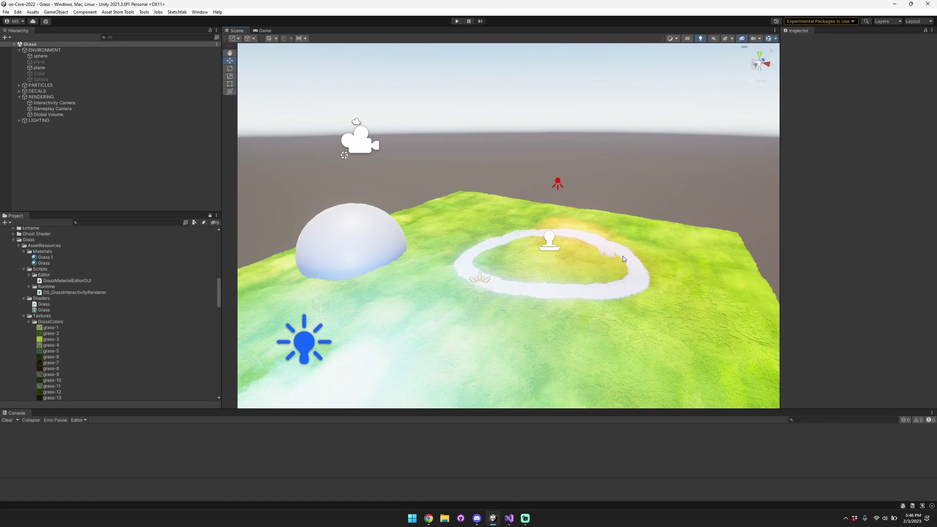
right_click_drag(595, 243, 569, 229)
key("q")
left_click_drag(570, 230, 560, 234, "alt")
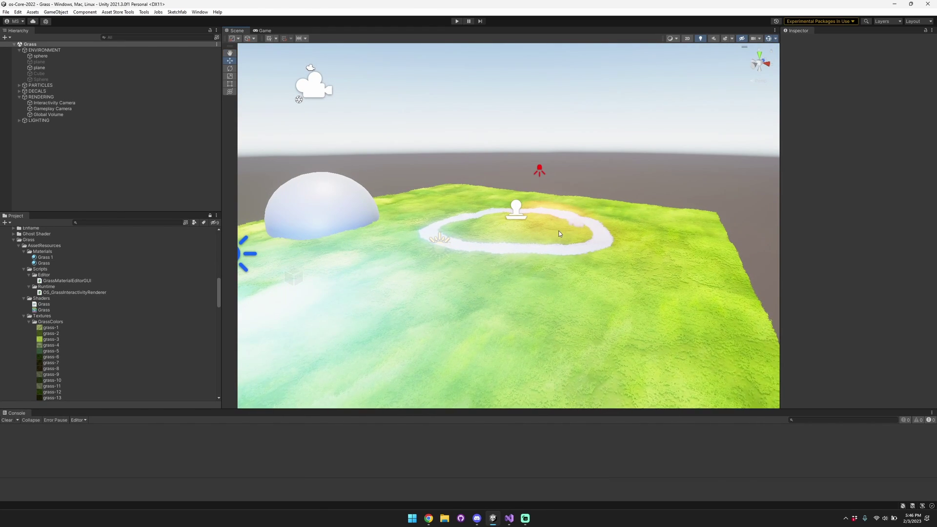
right_click_drag(560, 234, 598, 223)
key("d")
key("w")
key("w")
key("s")
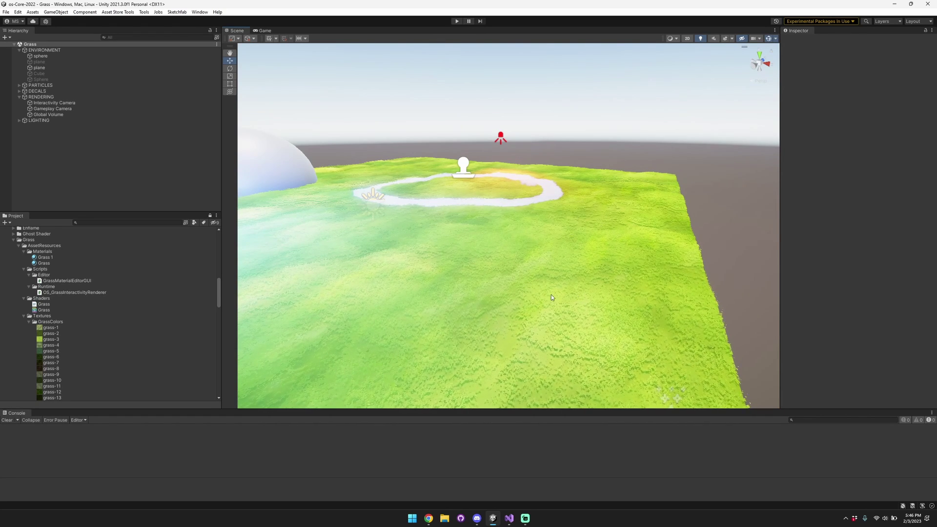
left_click_drag(566, 307, 445, 228, "alt")
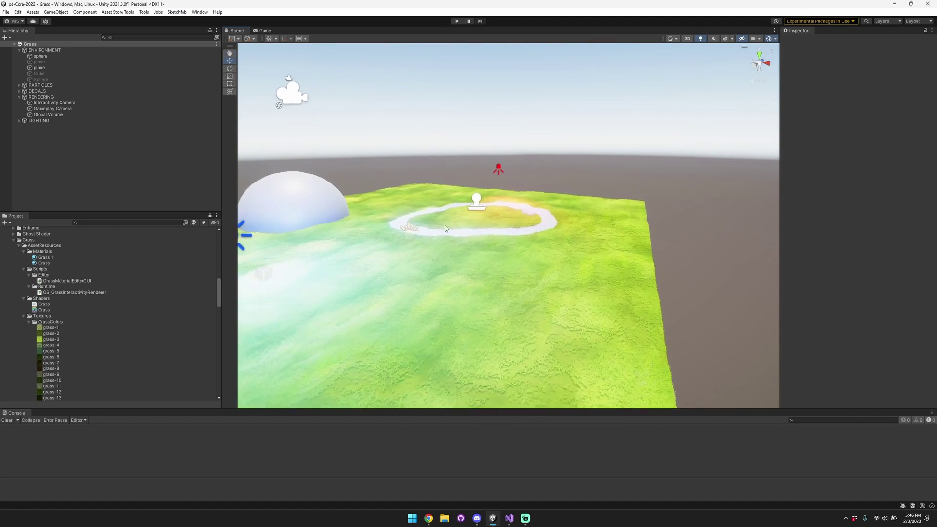
left_click_drag(531, 346, 552, 342, "alt")
- Activate the disabled Cube and Sphere objects in the ENVIRONMENT group and frame them in the scene
left_click(90, 73)
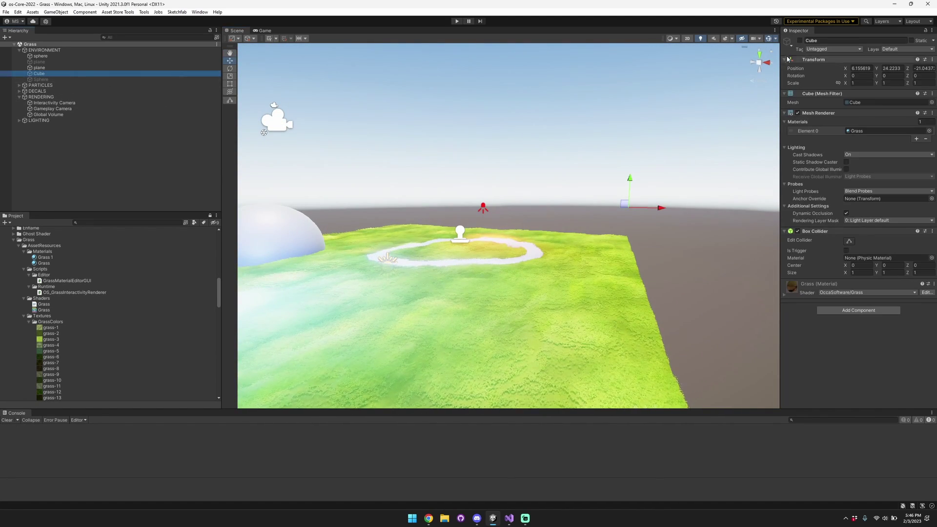
left_click(800, 41)
right_click_drag(571, 108, 561, 154)
key("w")
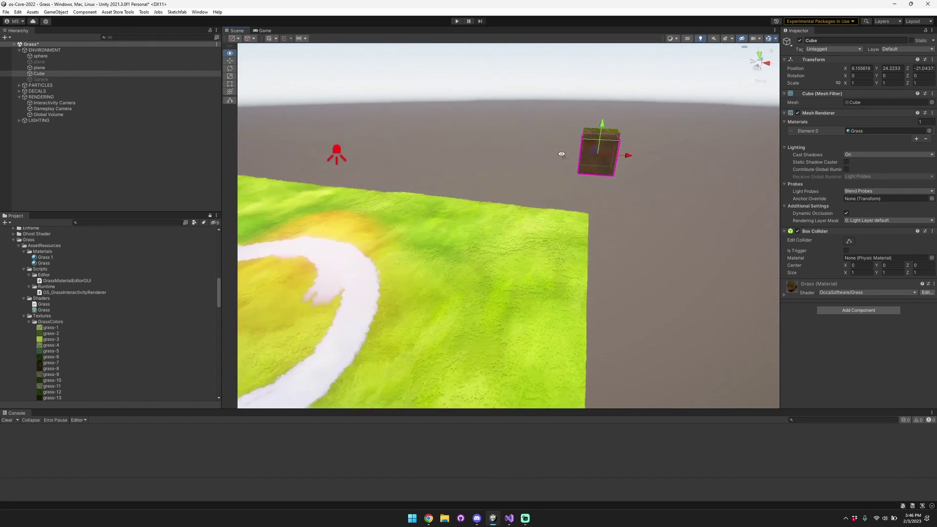
left_click_drag(562, 155, 408, 156, "alt")
left_click(68, 79)
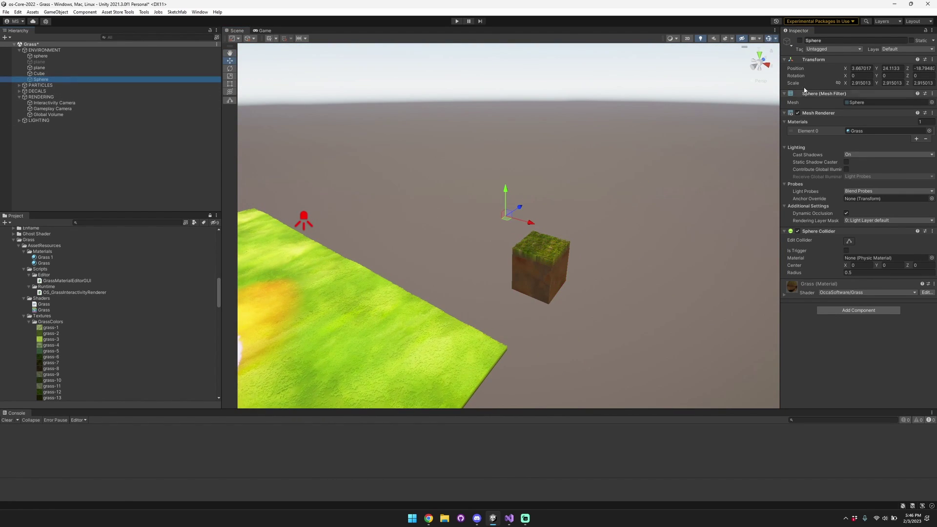
key("f")
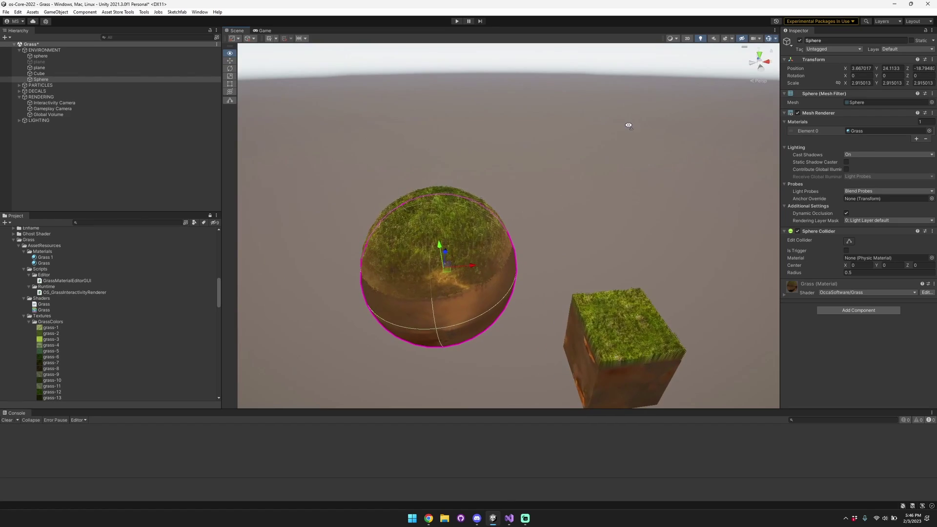
- Examine the grass on the Sphere and Cube up close and compare it with the grass plane
key("s")
right_click_drag(629, 125, 549, 121)
key("a")
key("w")
key("d")
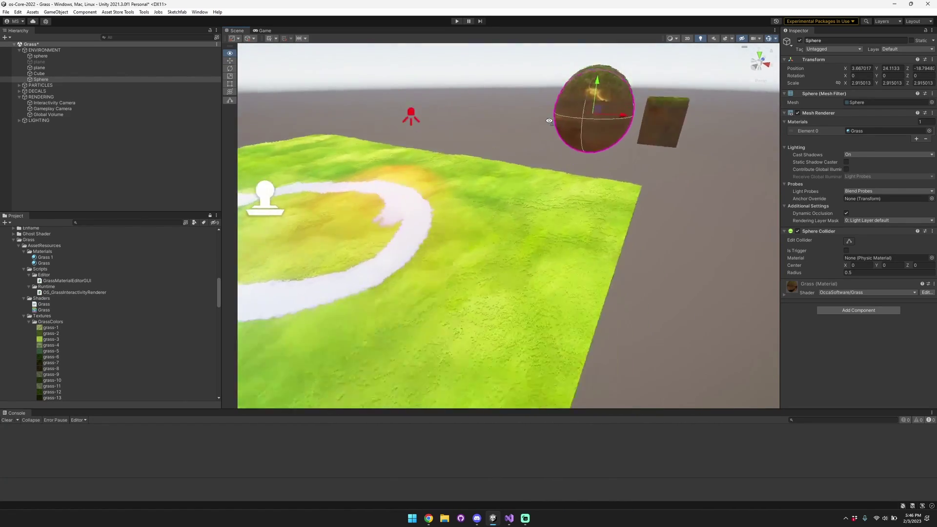
scroll(549, 121, "up", 6)
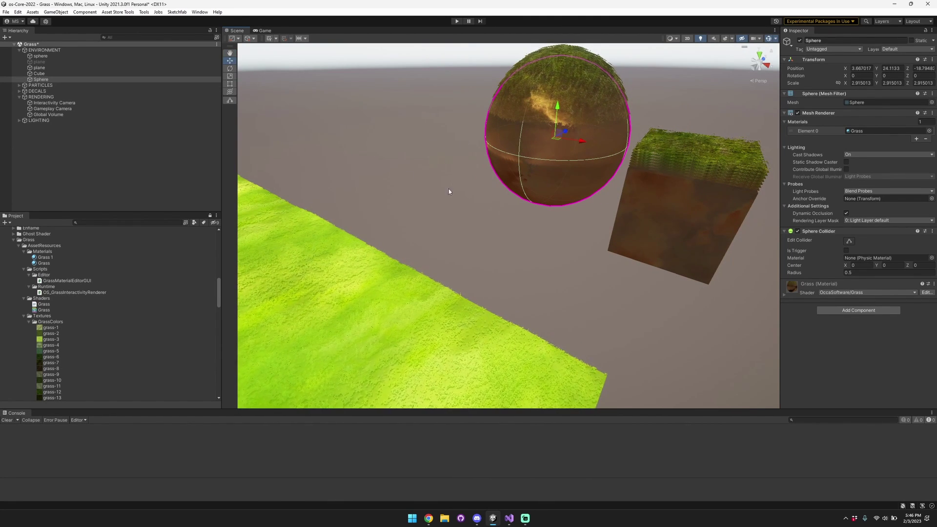
right_click_drag(442, 167, 384, 160)
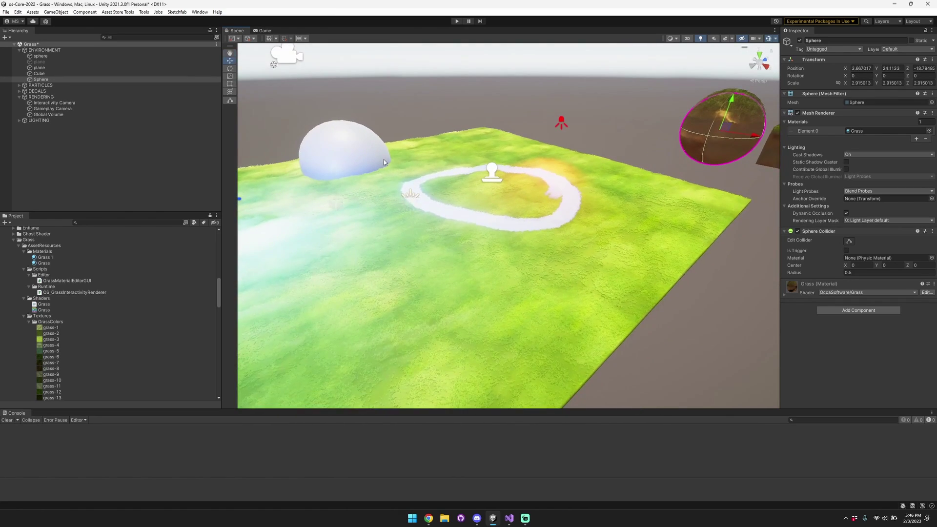
scroll(384, 159, "up", 2)
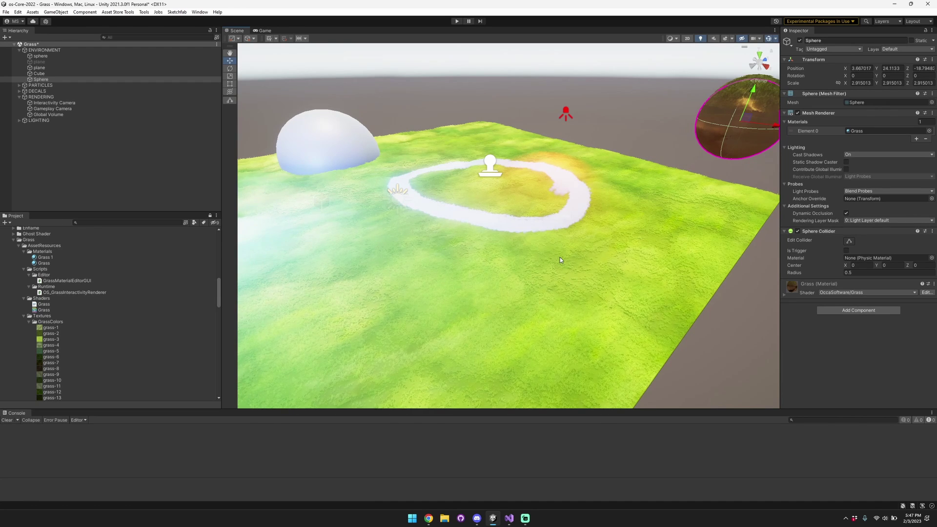
key("s")
right_click_drag(560, 257, 558, 215)
key("w")
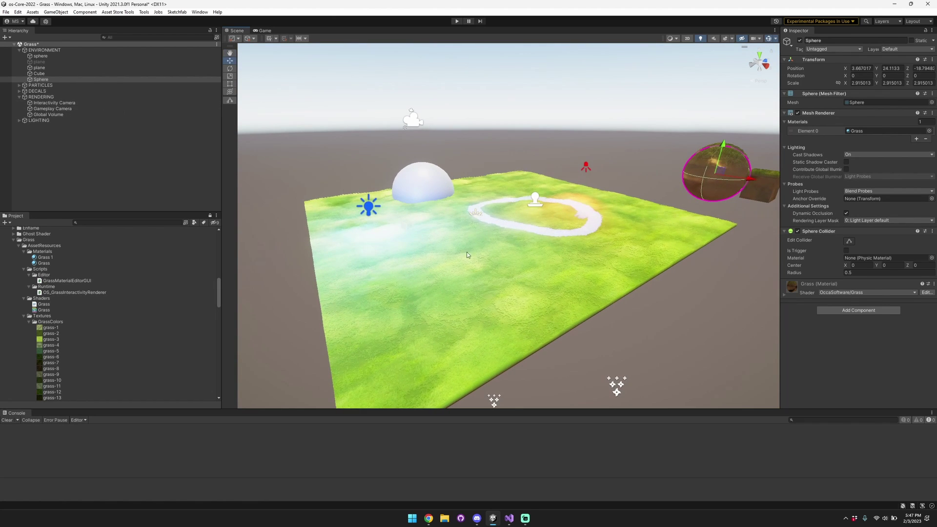
- Set the fade-out start distance to 10 and the maximum rendering distance to 20 on the plane's Grass 1 material
left_click(418, 179)
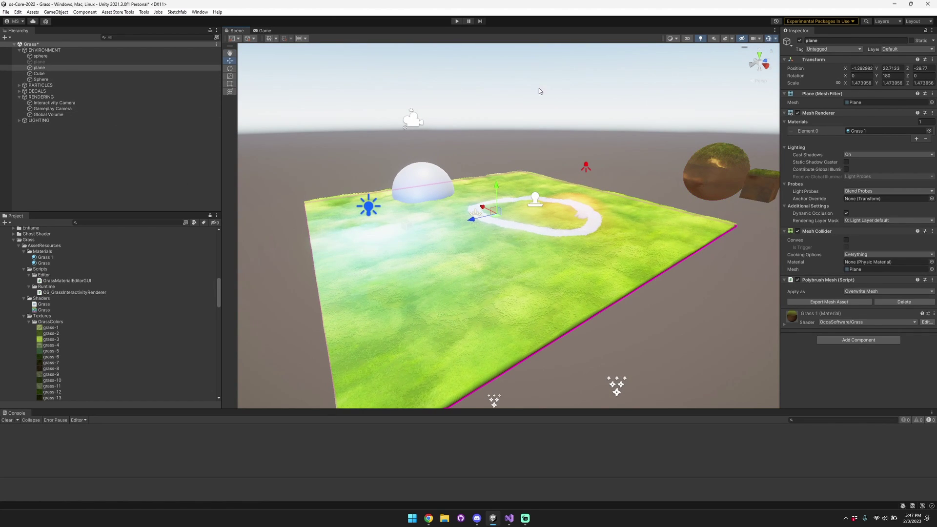
double_click(876, 131)
scroll(849, 147, "down", 10)
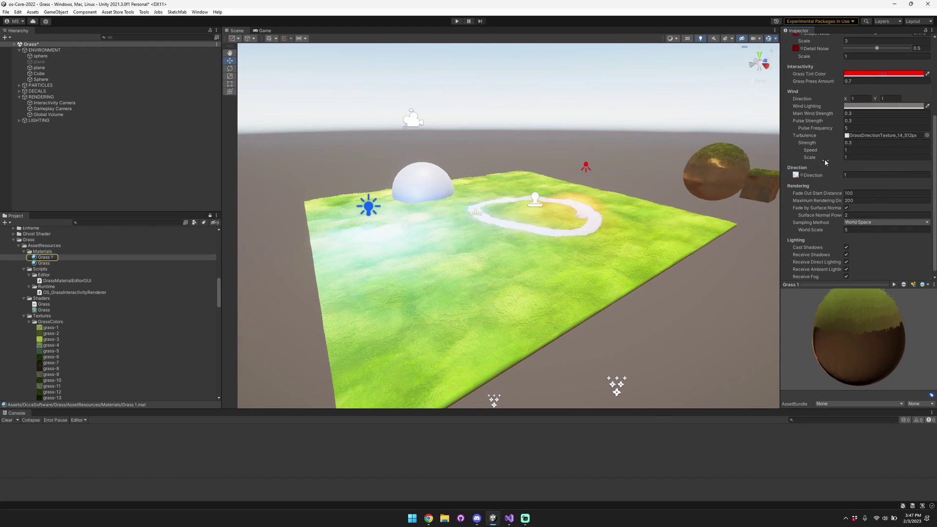
left_click(853, 192)
type("10")
key("Tab")
type("20")
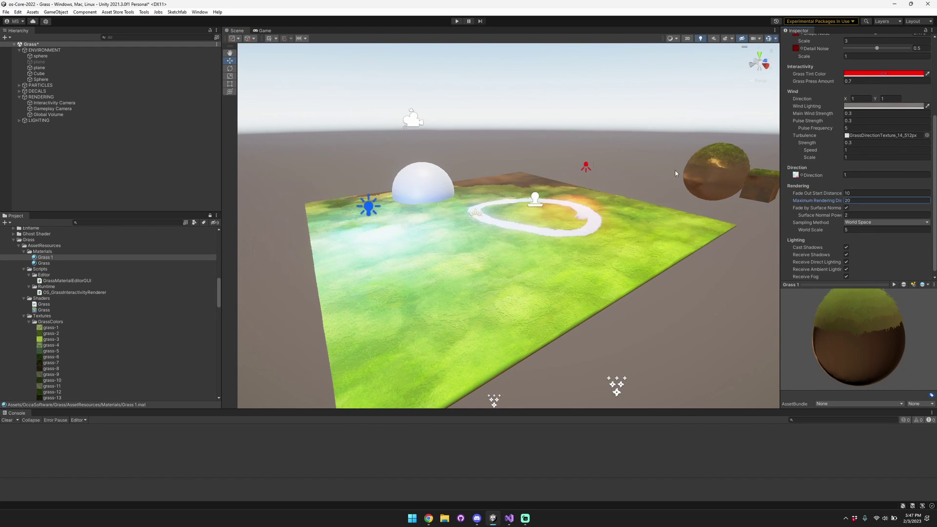
right_click_drag(598, 162, 596, 165)
key("s")
mouse_move(596, 164)
left_mouse_down("alt")
mouse_move(611, 160)
mouse_move(593, 167)
left_mouse_up("alt")
- Undo the fade-out start distance and maximum rendering distance changes on the Grass 1 material
key("ctrl+z")
key("ctrl+z")
scroll(580, 164, "up", 5)
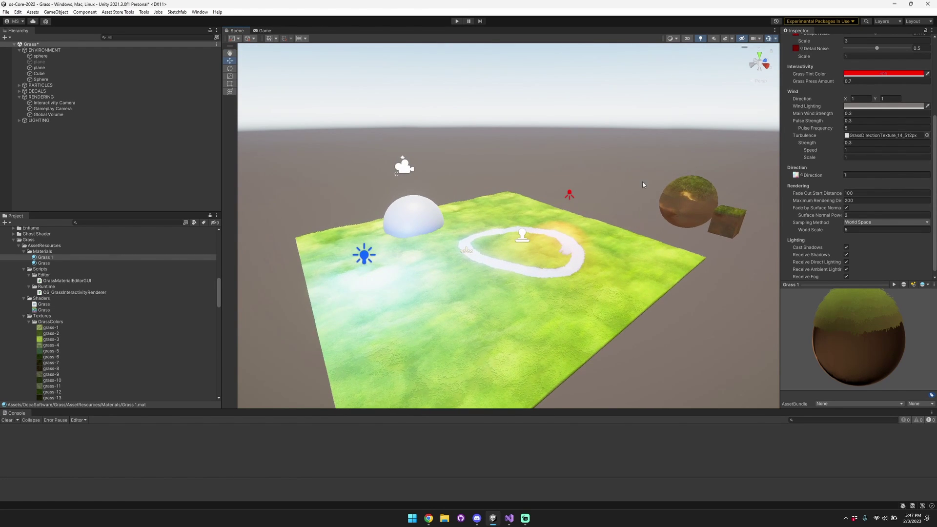
- Move the grass-covered Sphere along the Z axis to about -24.5, above the corner of the plane
right_click_drag(570, 161, 589, 170)
key("w")
left_click(589, 169)
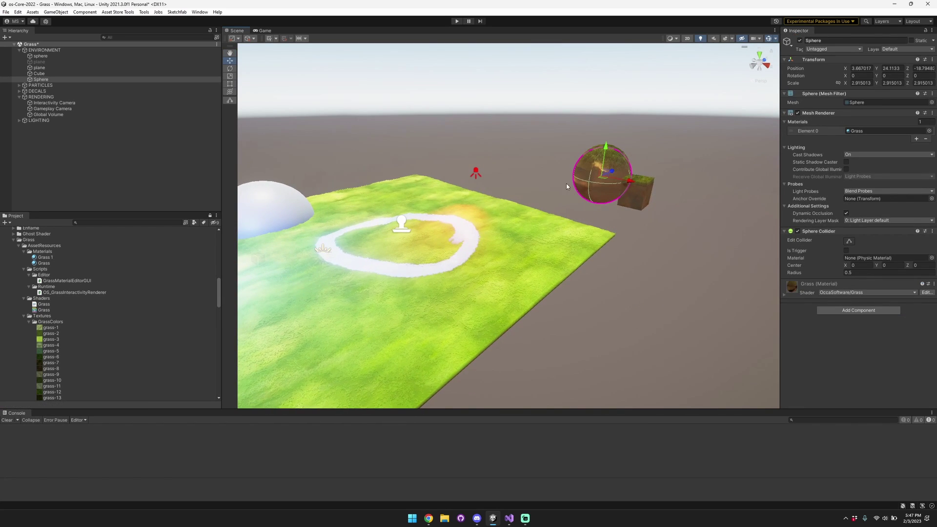
left_click(535, 173)
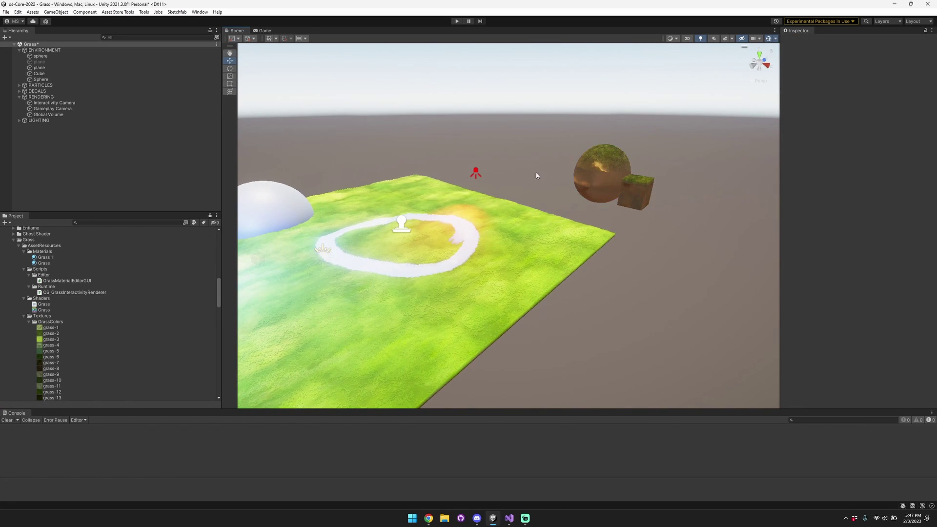
left_click(504, 230)
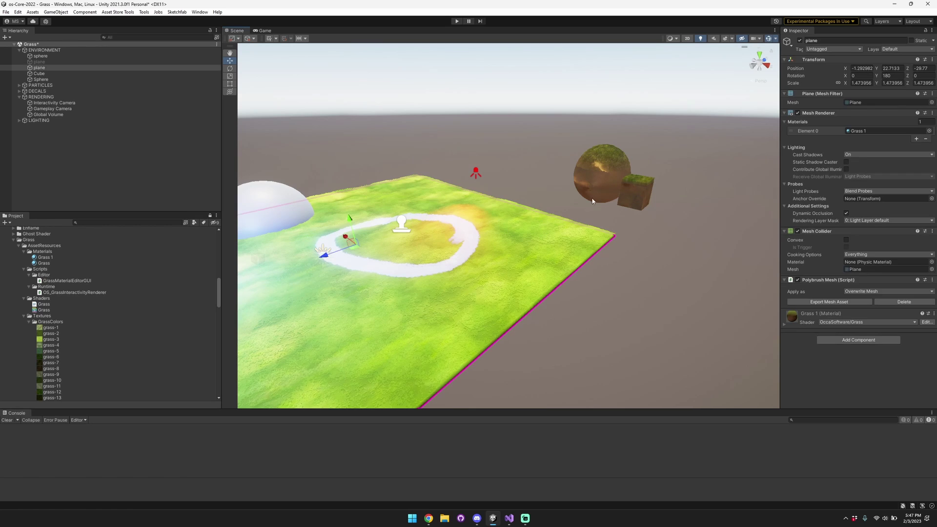
left_click(600, 171)
left_click_drag(603, 168, 552, 195)
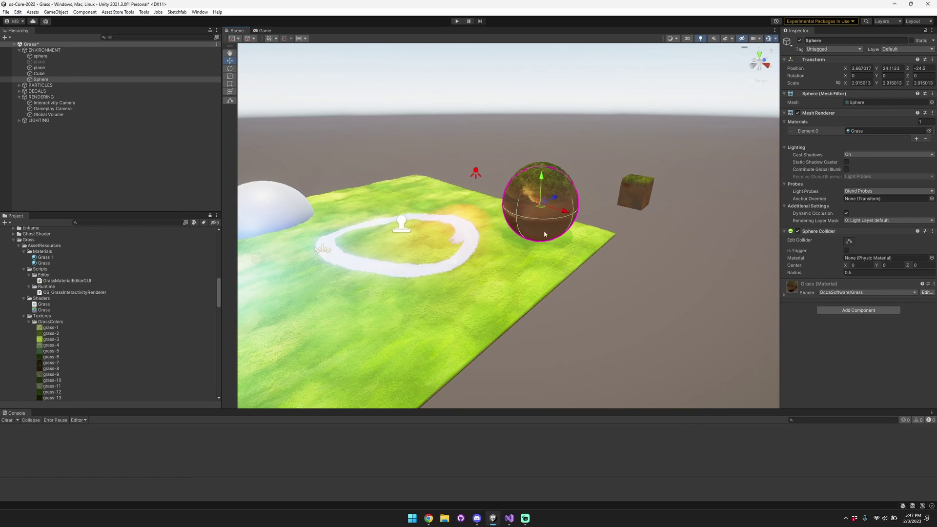
- Turn off Receive Shadows and Cast Shadows on the plane's Grass 1 material, comparing the Sphere's shadow on the grass
right_click_drag(581, 240, 497, 229)
key("w")
key("d")
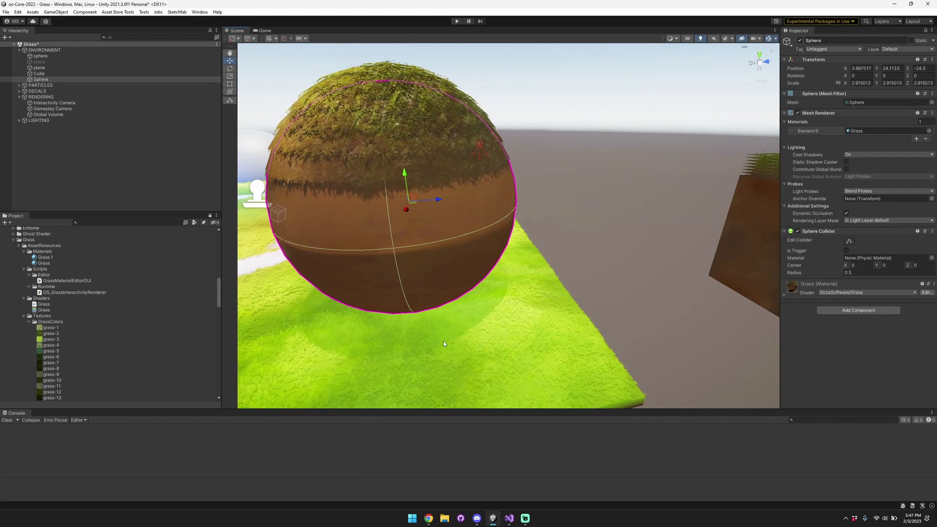
left_click_drag(640, 269, 627, 270, "alt")
scroll(627, 269, "down", 8)
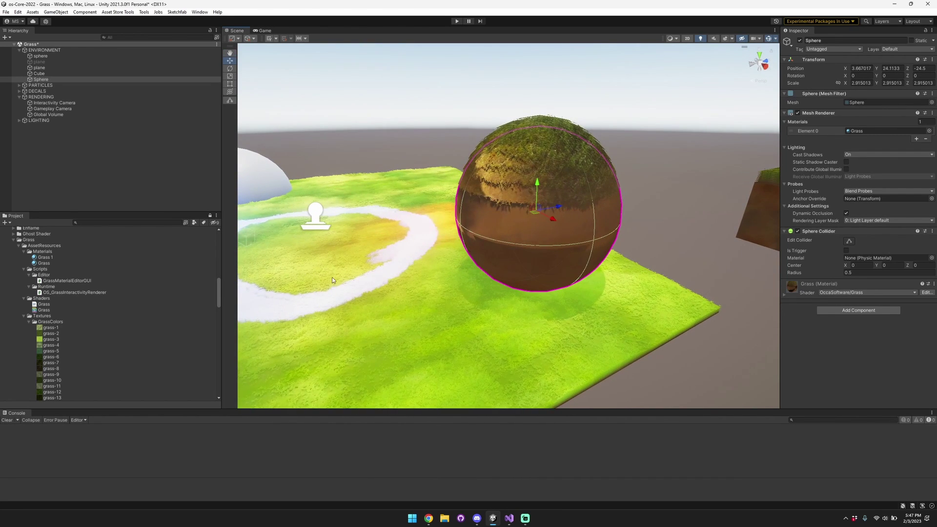
left_click(365, 291)
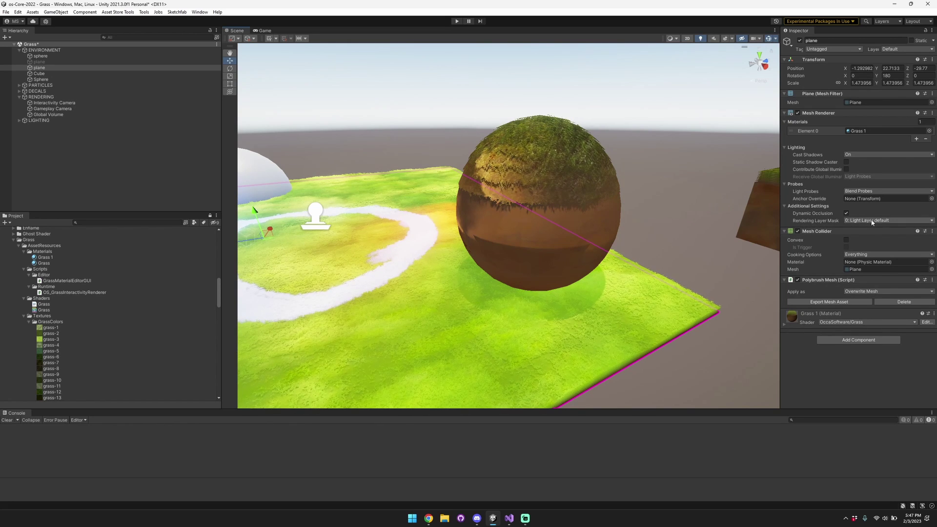
double_click(873, 131)
scroll(848, 202, "down", 5)
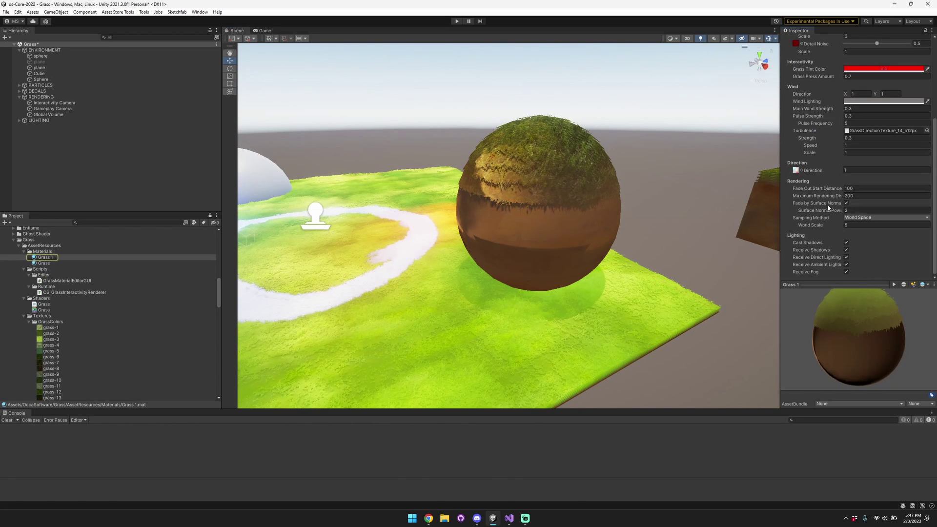
left_click(847, 250)
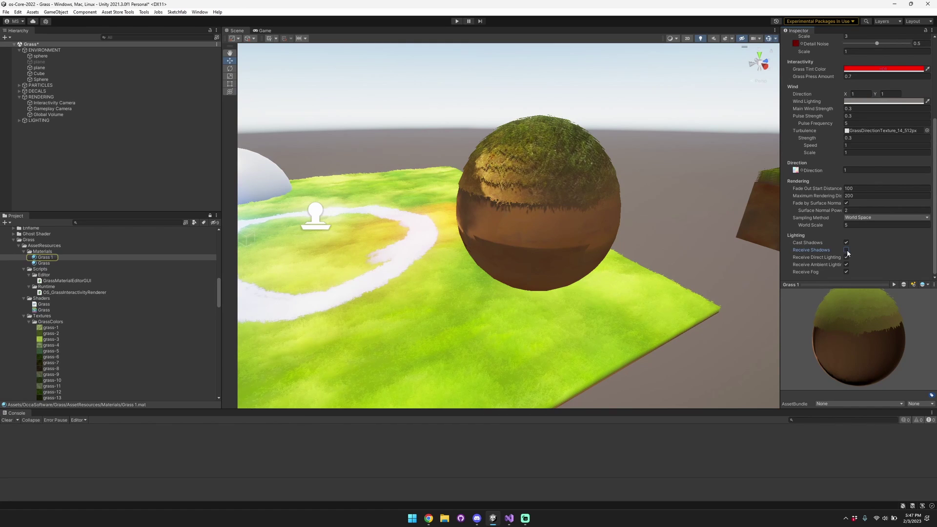
left_click(847, 243)
left_click(847, 243)
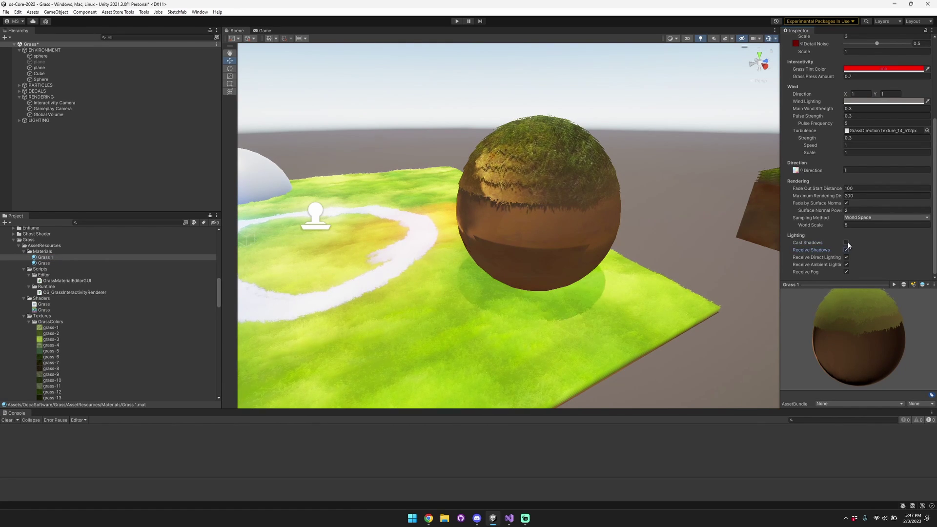
left_click(846, 243)
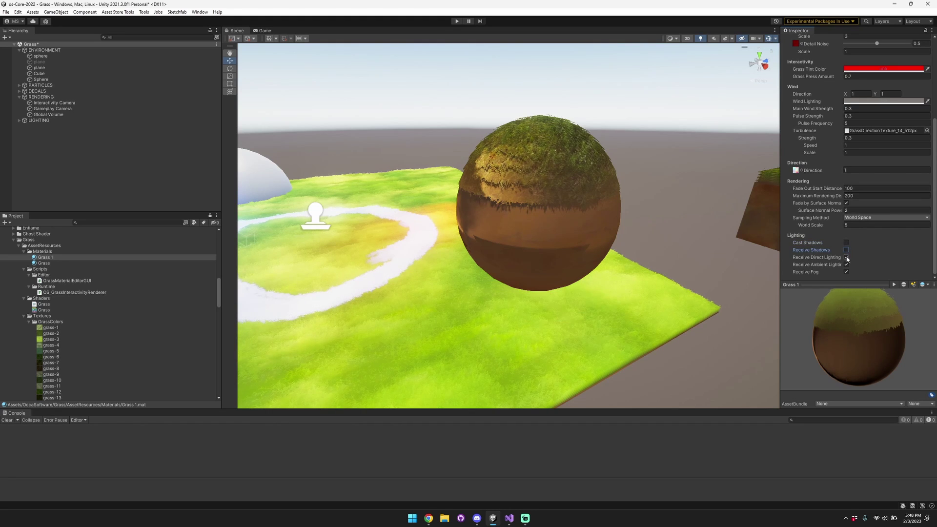
- Switch the Grass 1 material's direct and ambient lighting off and on again, and disable Receive Fog
left_click(846, 258)
left_click(846, 257)
left_click(846, 265)
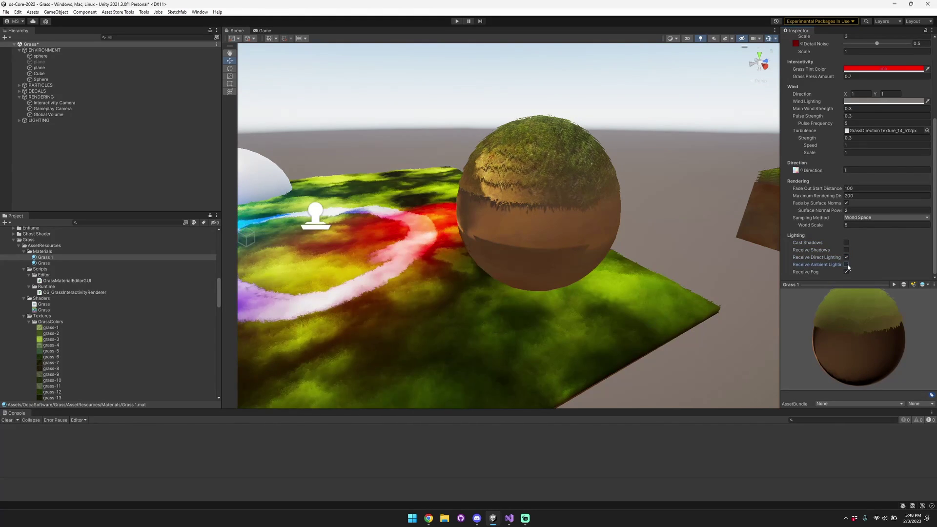
left_click(847, 265)
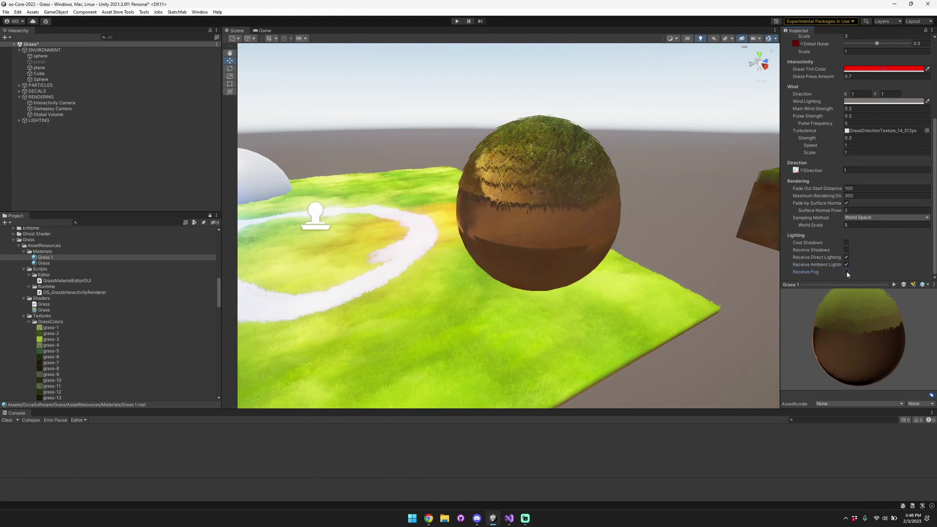
key("s")
right_click_drag(586, 237, 584, 235)
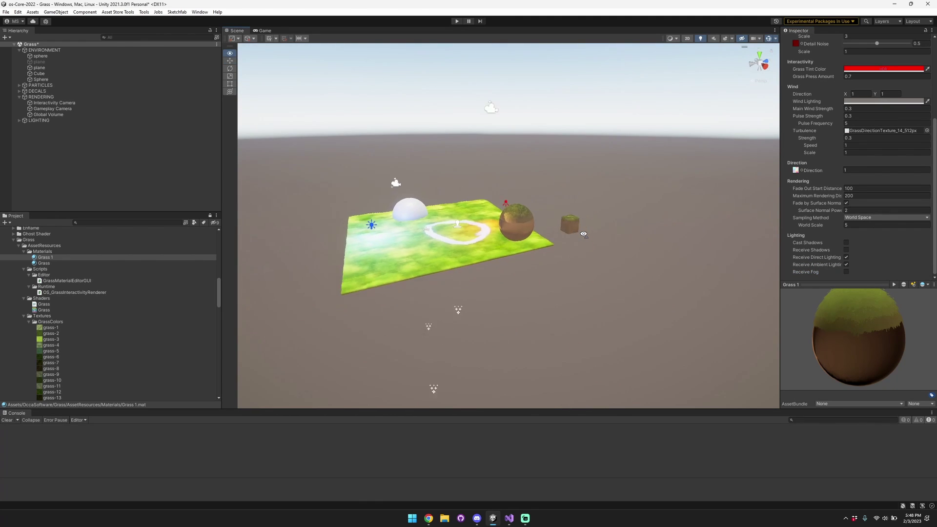
scroll(584, 234, "up", 8)
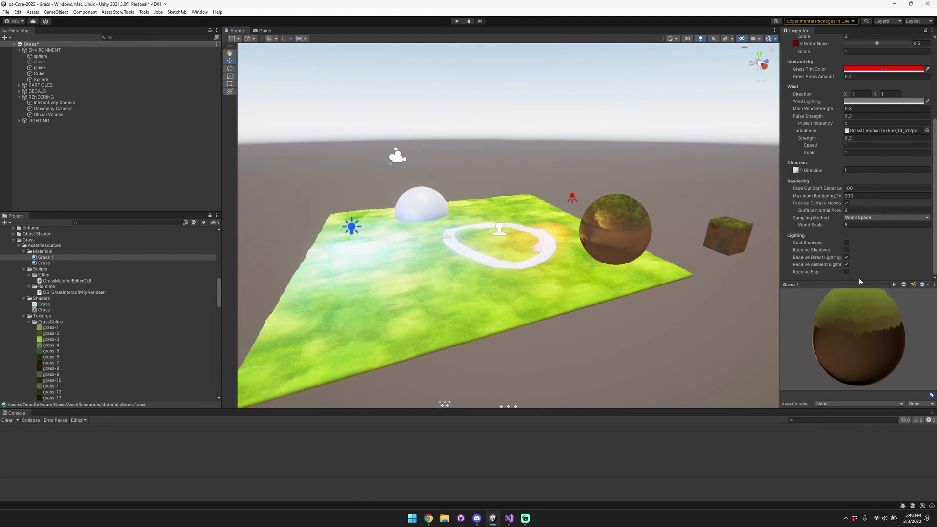
- Re-enable Receive Fog, Receive Shadows and Cast Shadows on the Grass 1 material
left_click(847, 272)
left_click(847, 250)
left_click(847, 242)
scroll(604, 194, "up", 4)
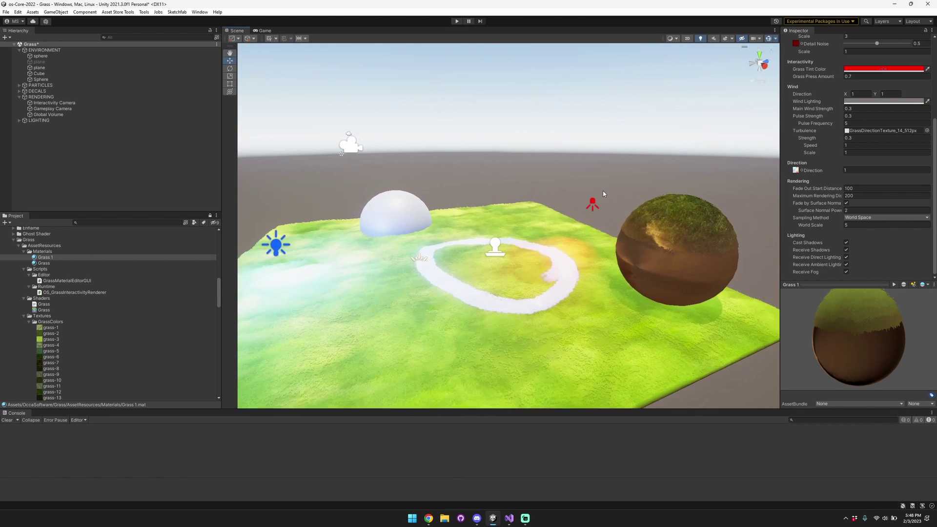
- Select the grass plane and open its Grass 1 material for editing
scroll(604, 194, "up", 1)
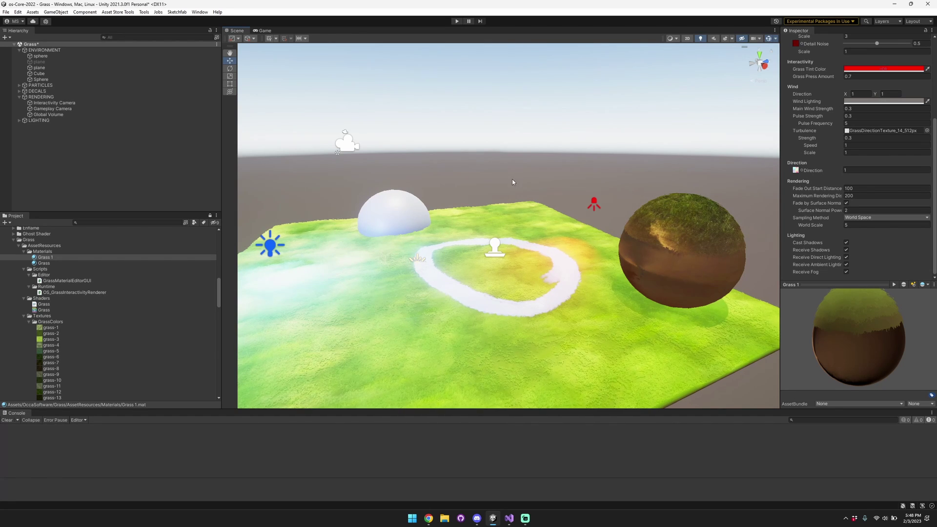
left_click(510, 203)
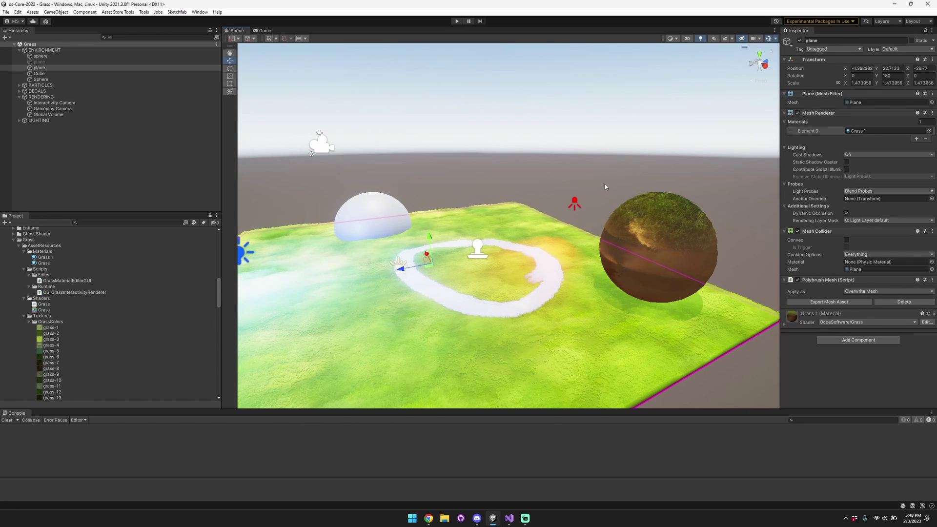
double_click(874, 131)
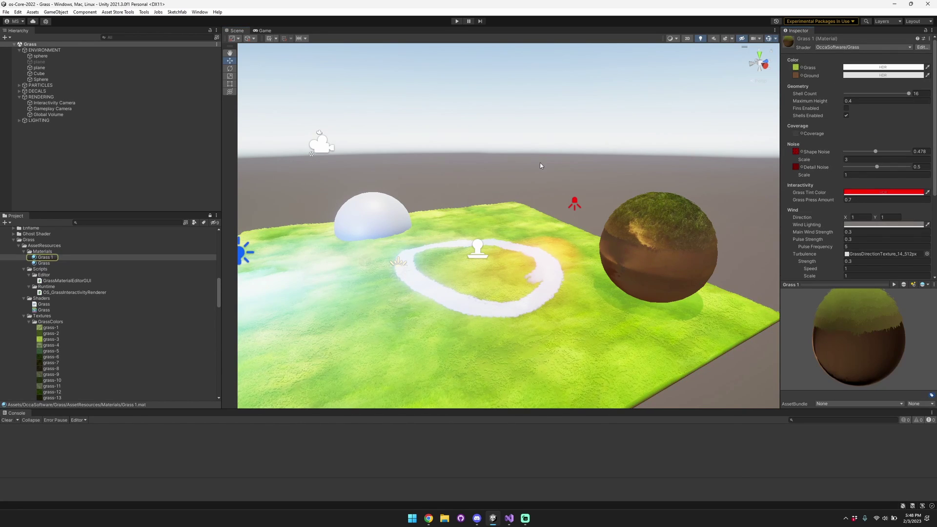
right_click_drag(540, 166, 573, 174)
key("w")
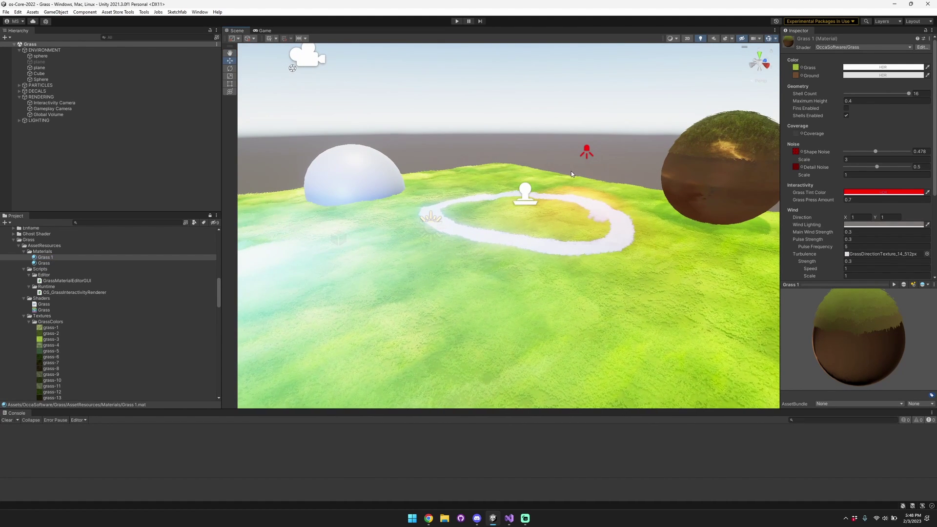
- Reselect the grass plane and reopen the Grass 1 material from its Mesh Renderer
left_click(873, 129)
left_click(511, 163)
key("ctrl+z")
left_click(429, 286)
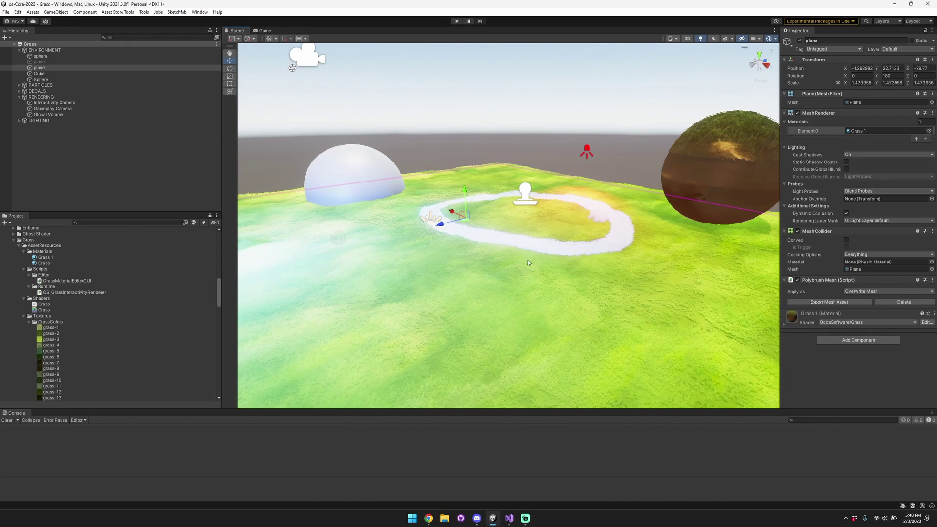
double_click(864, 132)
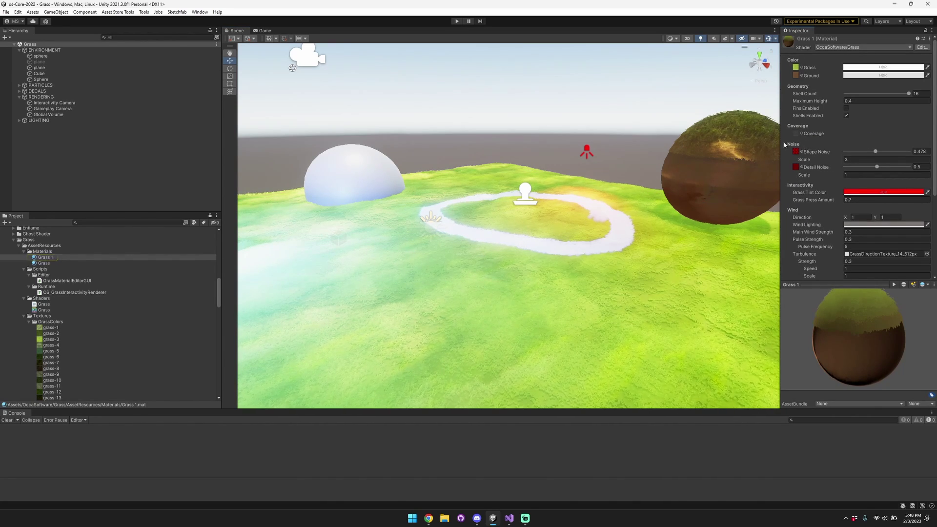
- Widen the Inspector and shrink its material preview to make room for the full Grass 1 property list
right_click_drag(572, 126, 616, 125)
key("a")
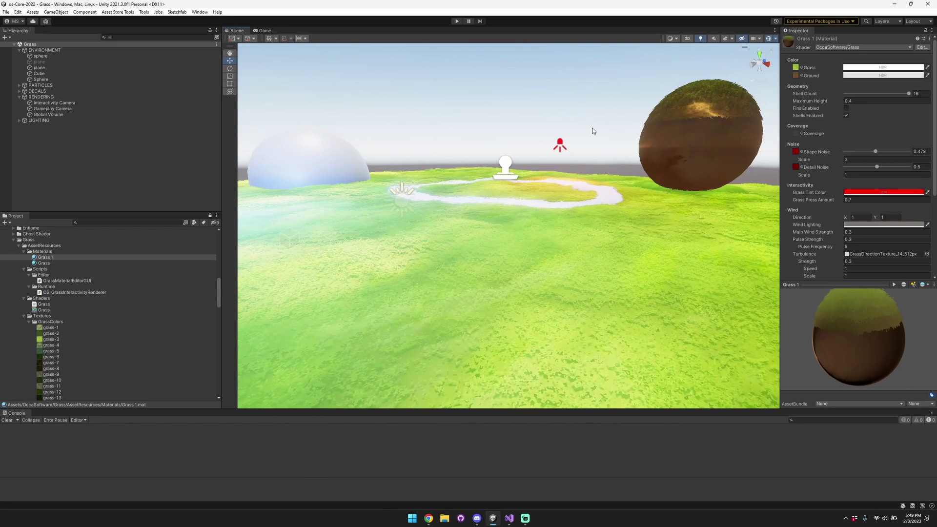
left_click_drag(564, 111, 571, 127, "alt")
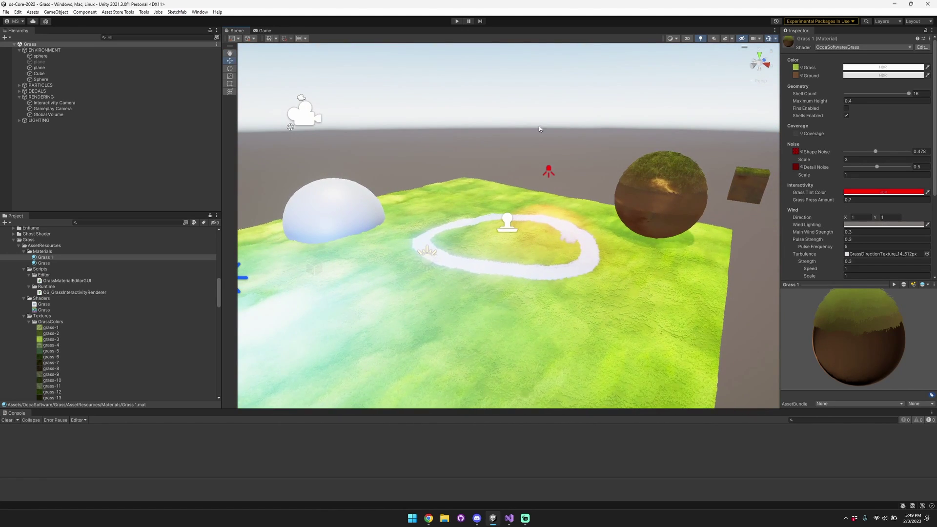
left_click_drag(780, 133, 704, 117)
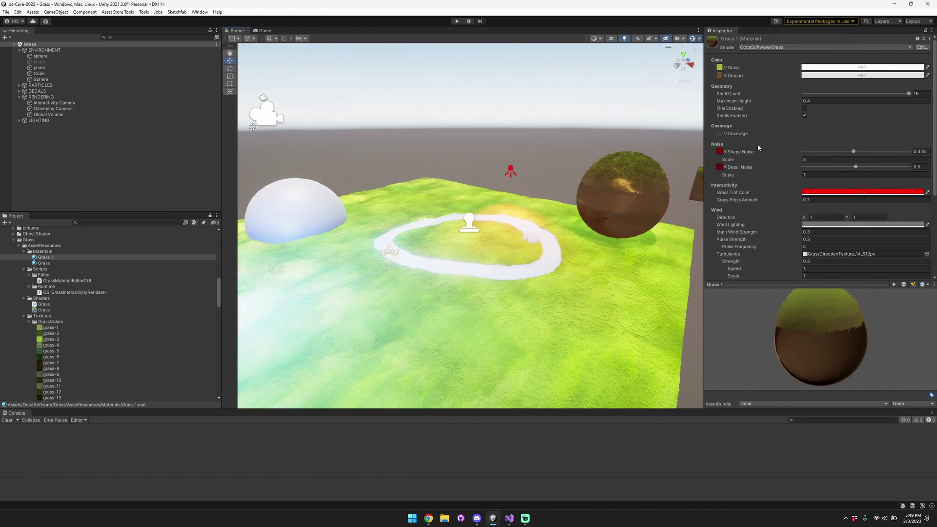
left_click_drag(796, 285, 771, 397)
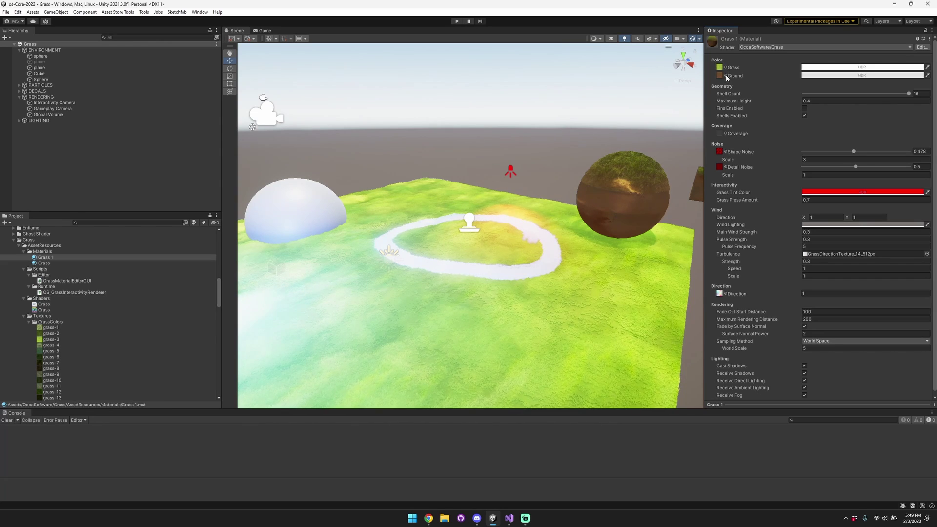
- Try a different tint for the Grass color of the Grass 1 material
left_click(855, 70)
left_click_drag(879, 117, 894, 107)
key("Escape")
- Try grass-4, grass-7, grass-1, grass-2, grass-5, grass-9, grass-12 and grass-13 as the material's Grass color texture
left_click(726, 68)
left_click(747, 179)
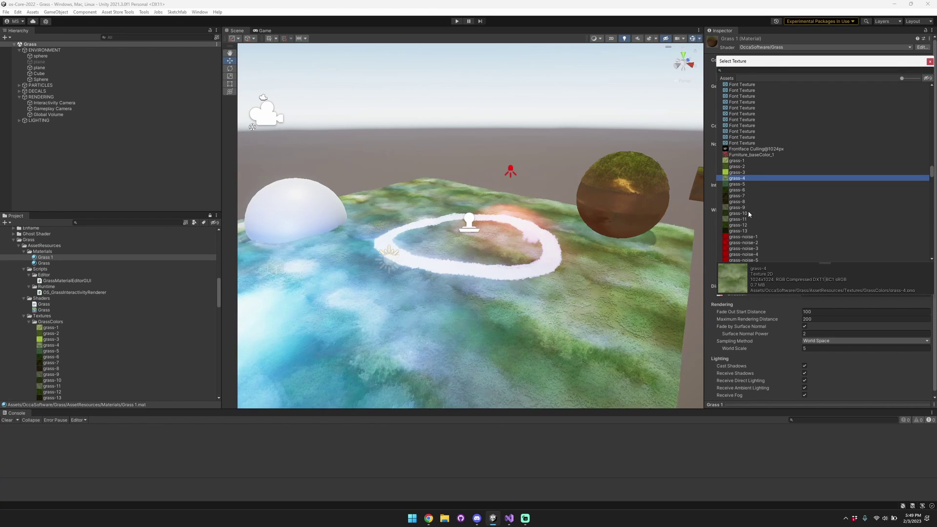
left_click(749, 195)
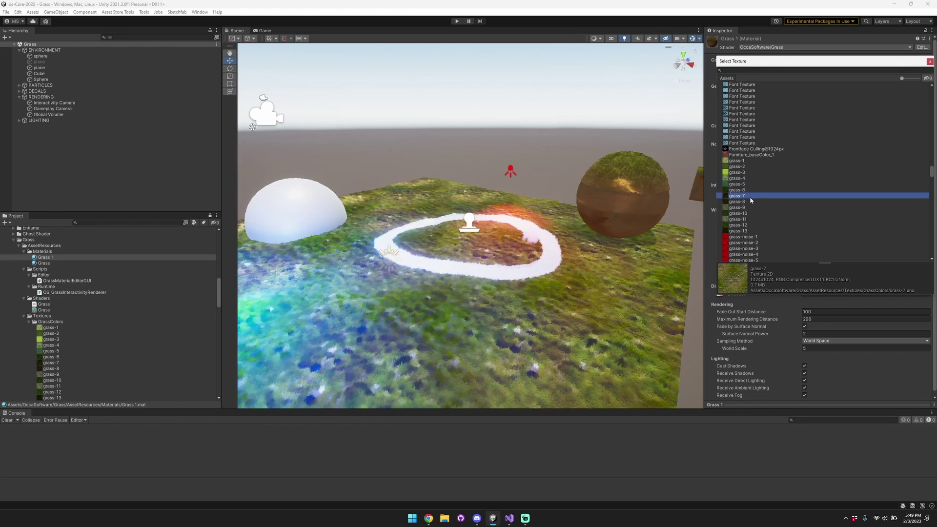
left_click(745, 161)
left_click(745, 166)
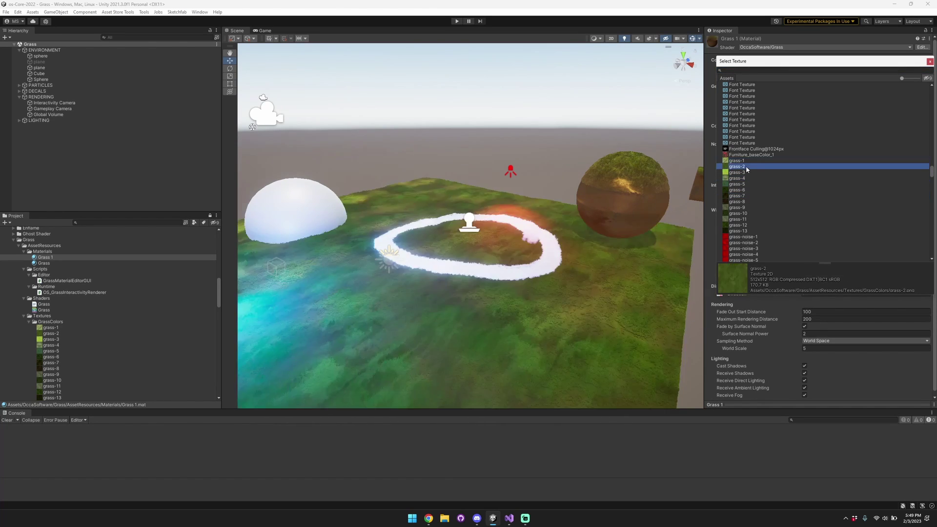
left_click(749, 185)
left_click(751, 208)
left_click(752, 224)
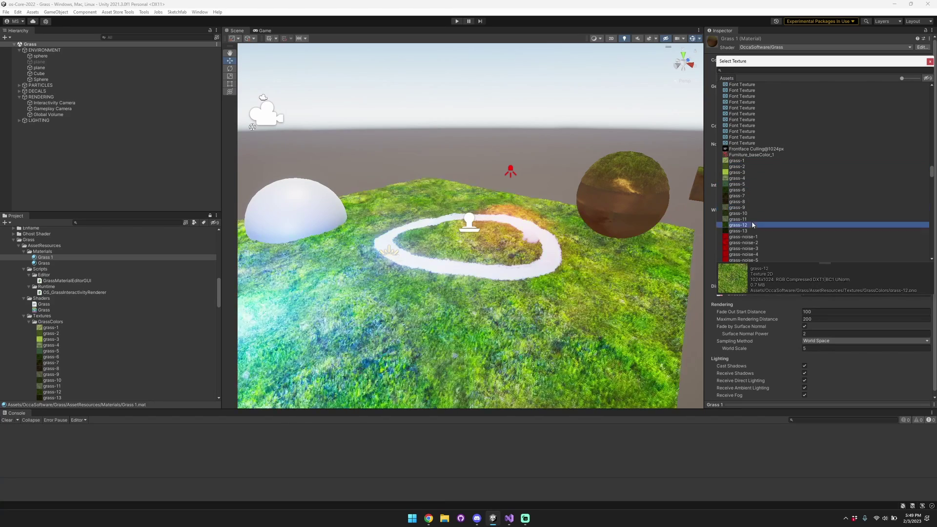
left_click(751, 230)
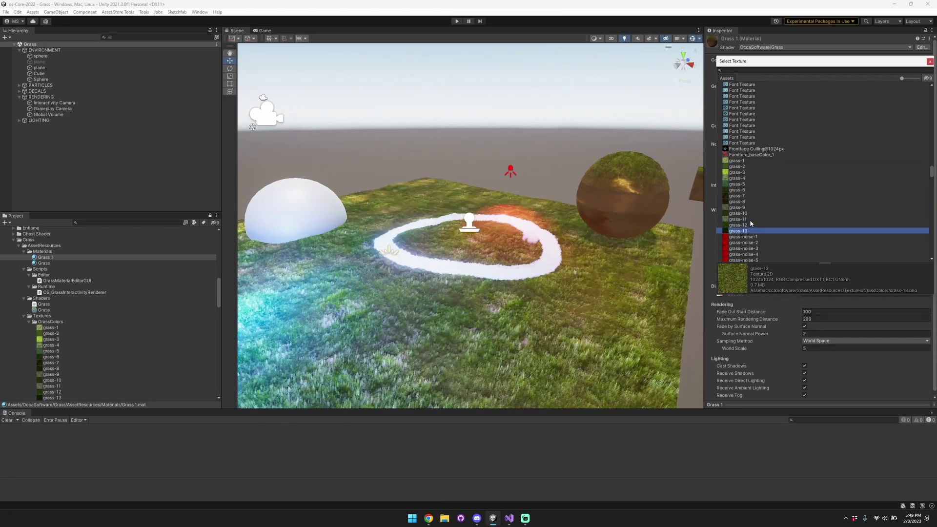
- Go back through the Grass color textures one at a time from grass-11 to grass-4, comparing each on the plane
left_click(749, 219)
left_click(750, 215)
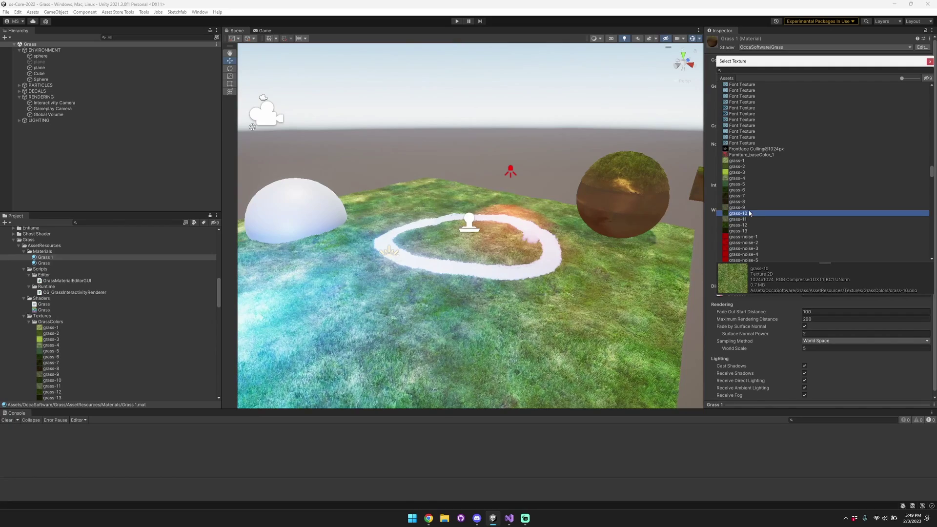
left_click(751, 208)
left_click(753, 201)
left_click(754, 196)
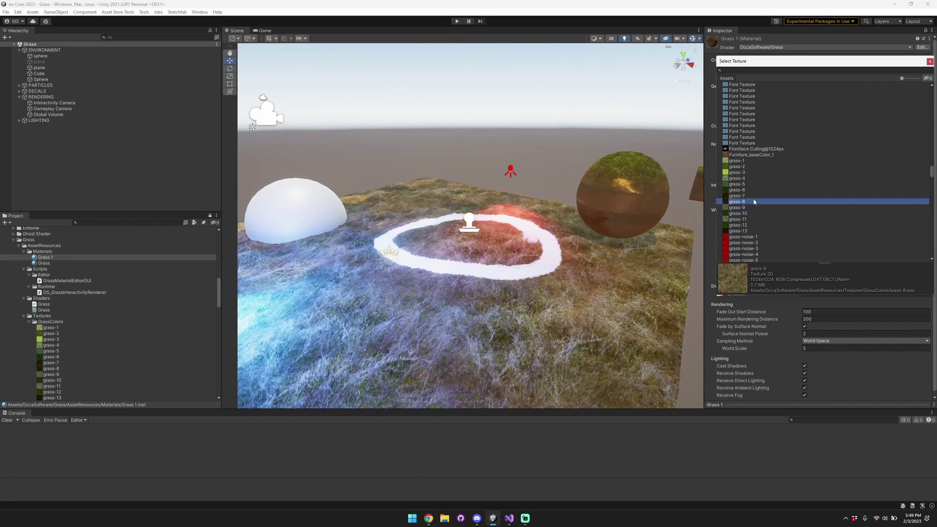
left_click(748, 191)
left_click(752, 184)
left_click(801, 179)
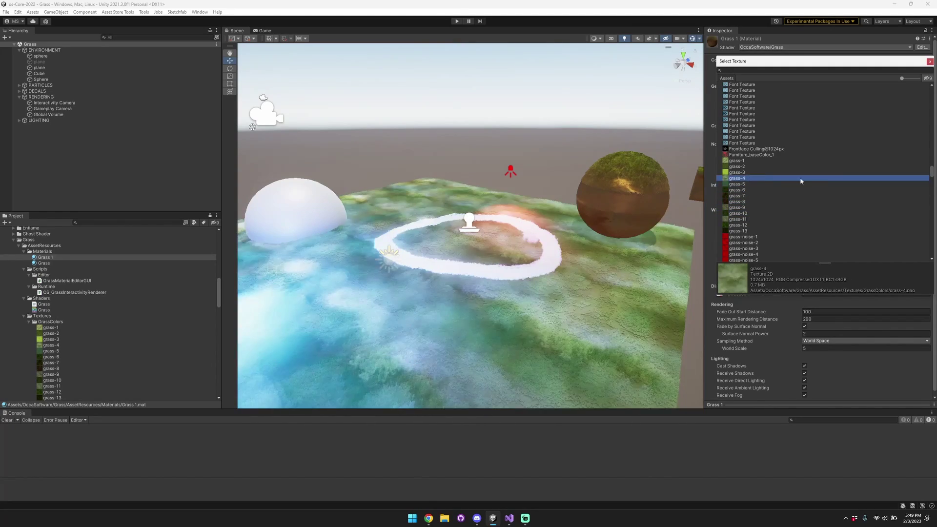
- Compare grass-3 with grass-4 as the Grass color texture and keep grass-3
left_click(751, 173)
left_click(749, 179)
left_click(750, 172)
left_click(748, 178)
left_click(759, 172)
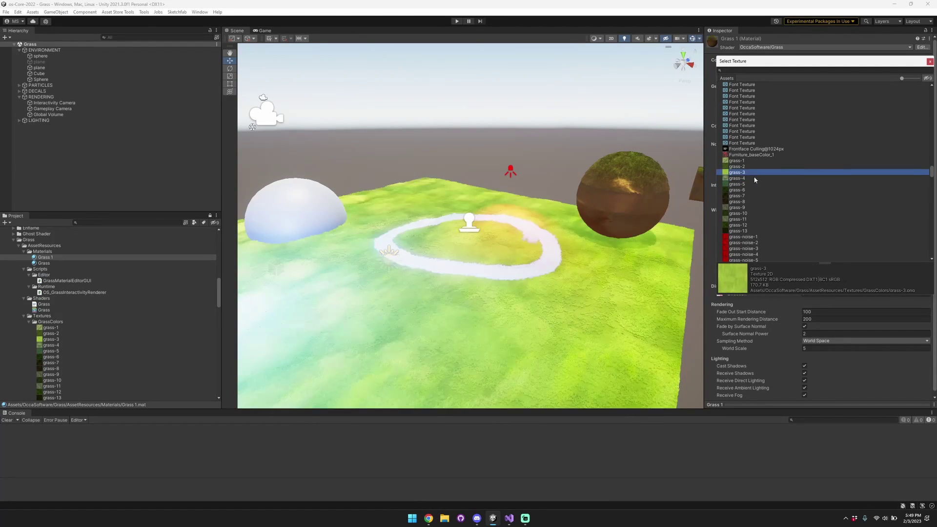
left_click(755, 179)
left_click(930, 62)
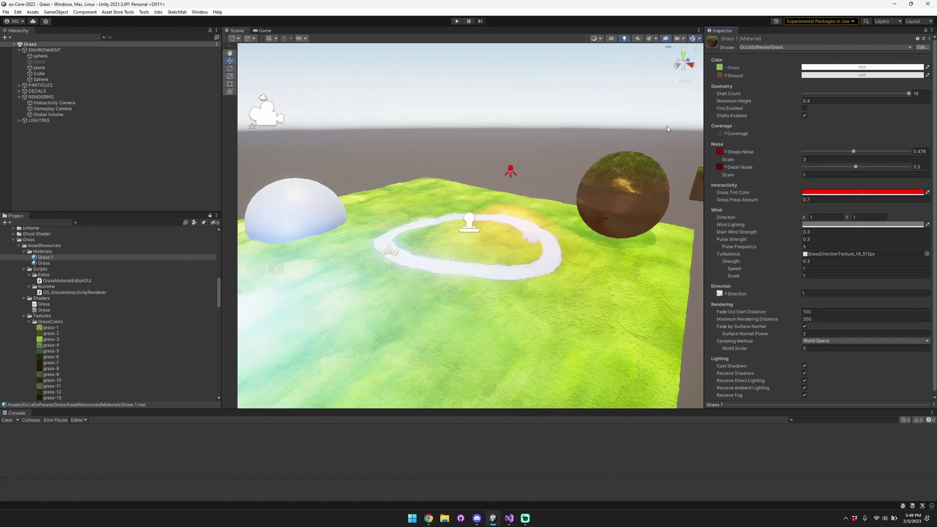
- Try the ground-2 and ground-1 textures for the material's Ground color
left_click(726, 76)
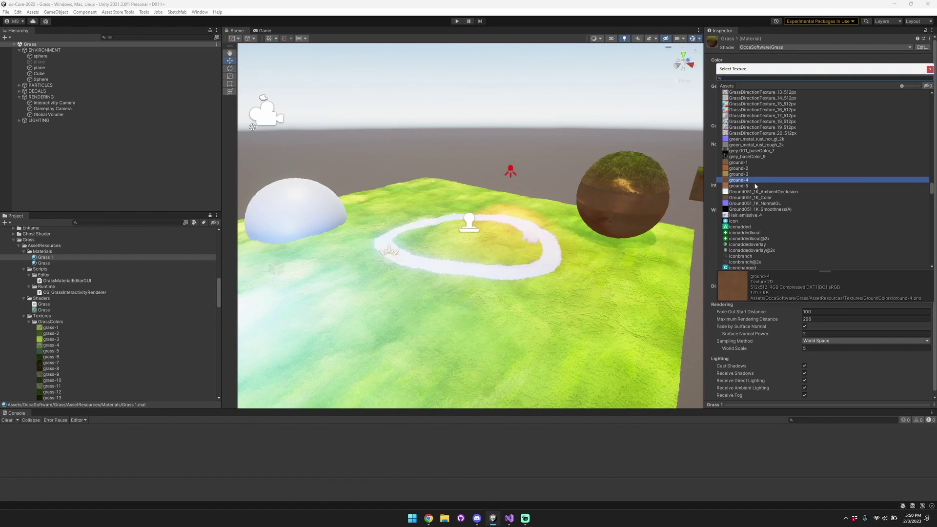
left_click(756, 169)
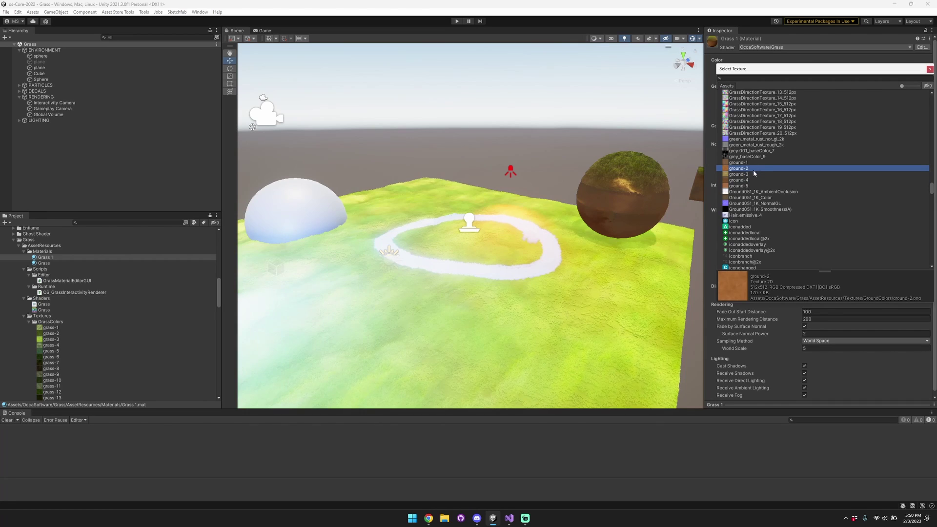
left_click(752, 163)
left_click(752, 169)
double_click(751, 170)
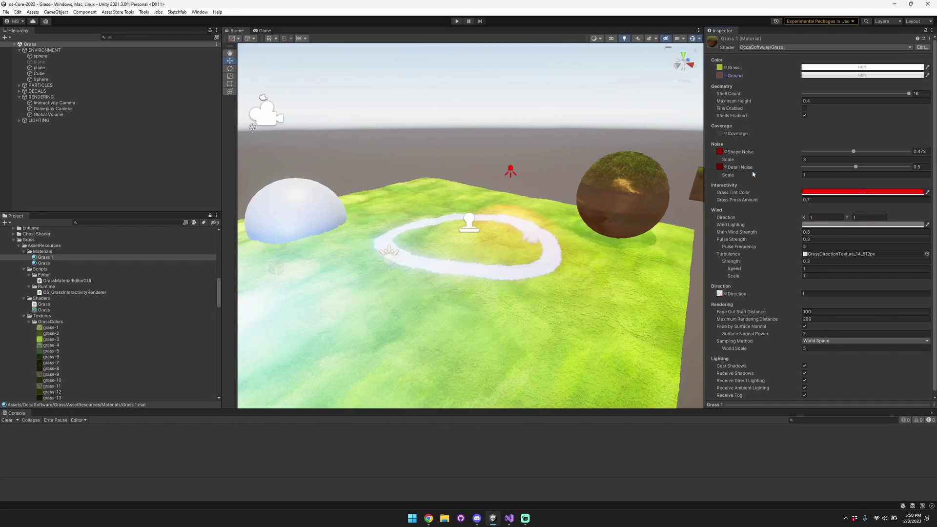
- Assign the Additional Lights@1024px texture as the grass Coverage map and inspect the grass lettering on the plane up close
left_click(726, 134)
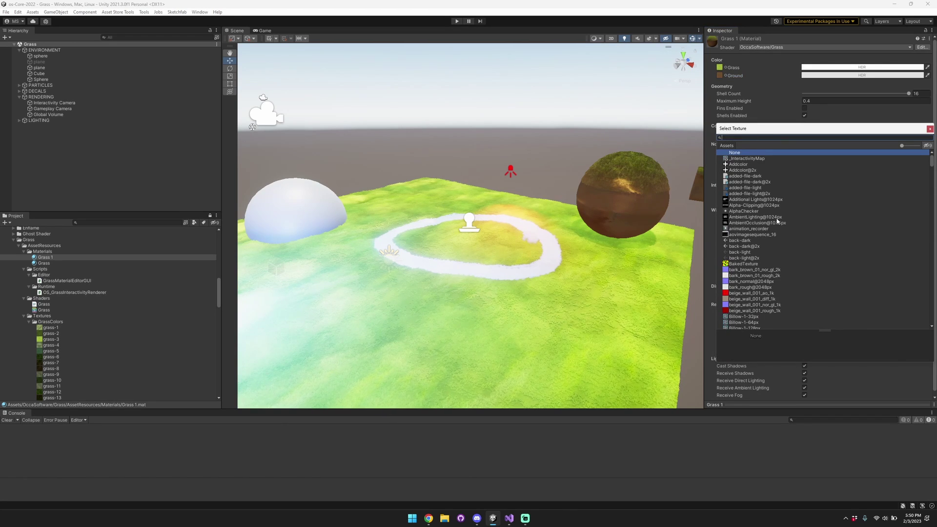
left_click(771, 200)
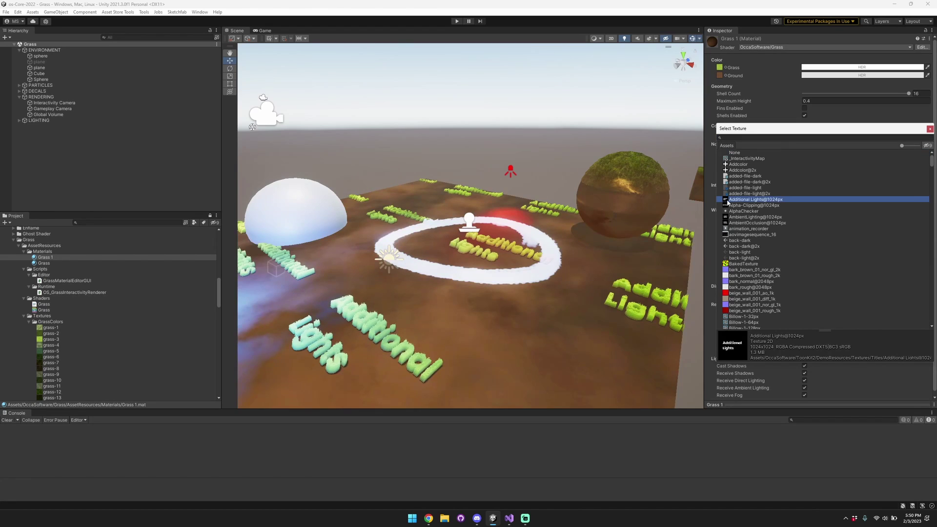
right_click_drag(433, 180, 450, 187)
left_click_drag(449, 186, 479, 350, "alt")
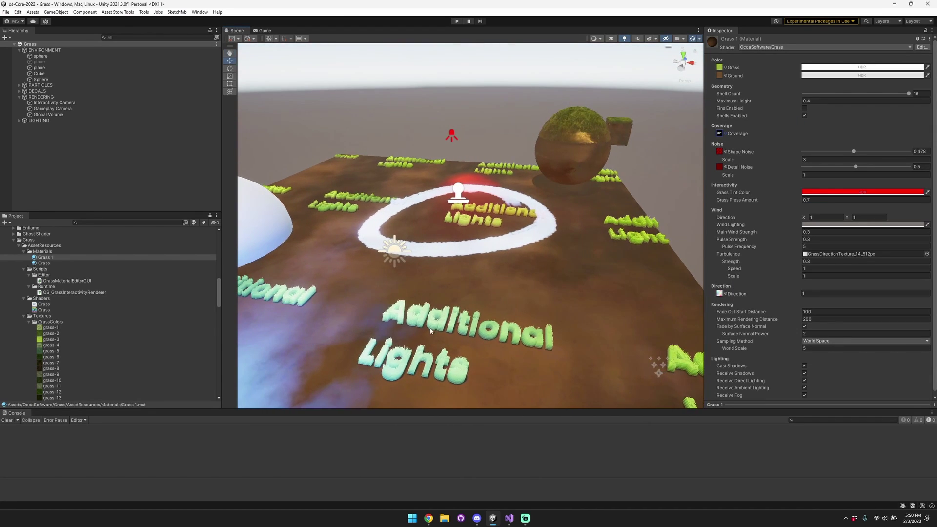
right_click_drag(580, 256, 429, 264)
key("w")
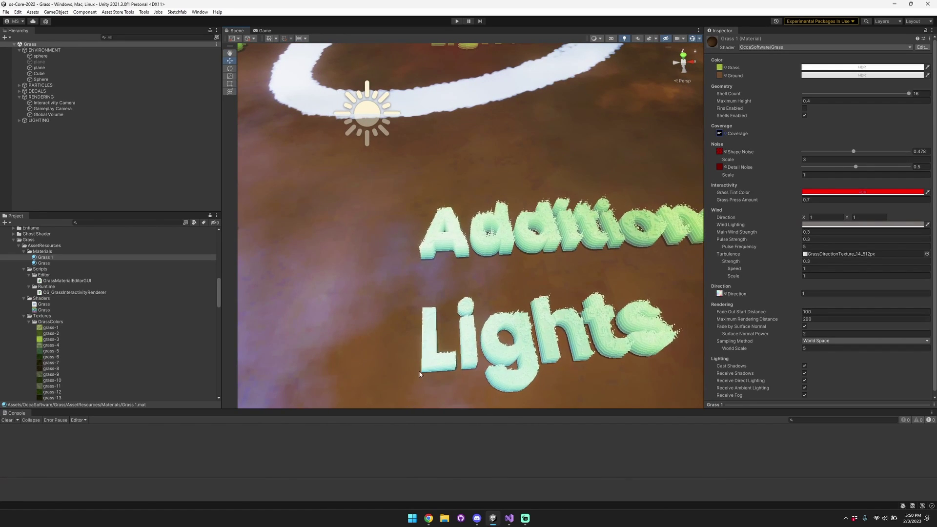
right_click_drag(420, 369, 419, 298)
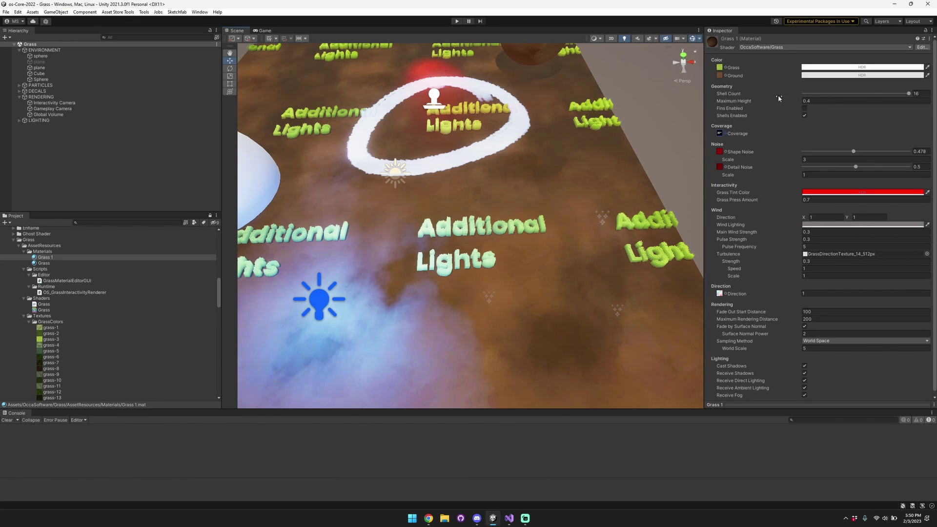
- Switch the Ground color texture to ground-5 and back to ground-4, comparing the bare ground around the lettering
left_click(727, 77)
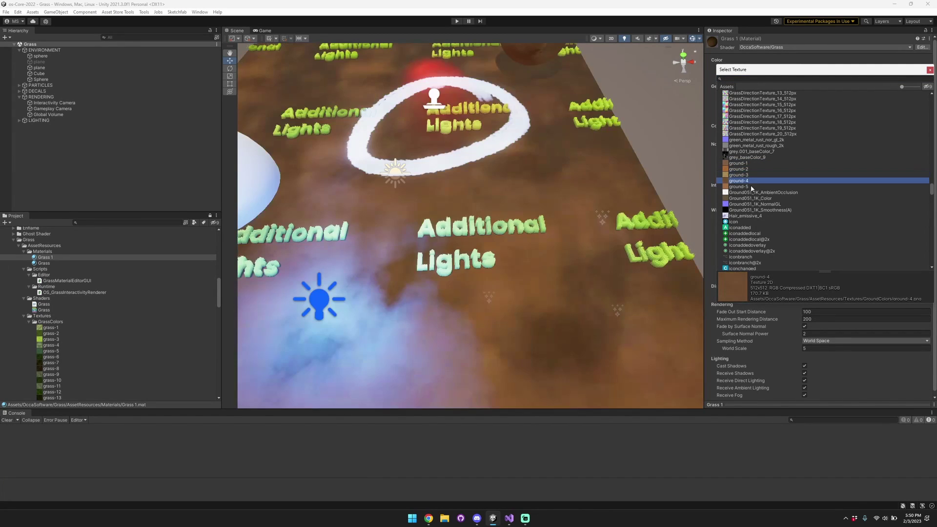
left_click(752, 187)
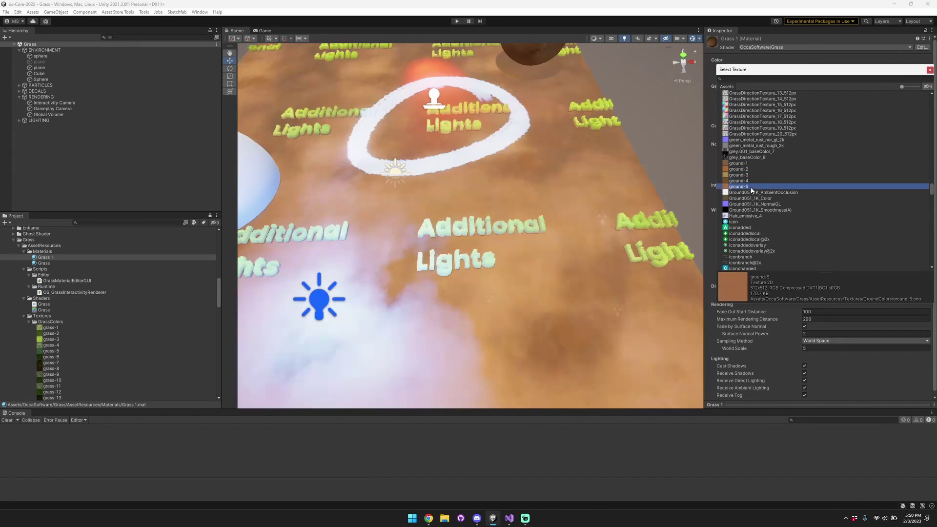
left_click(757, 181)
right_click_drag(551, 190, 527, 132)
left_click_drag(526, 133, 513, 128, "alt")
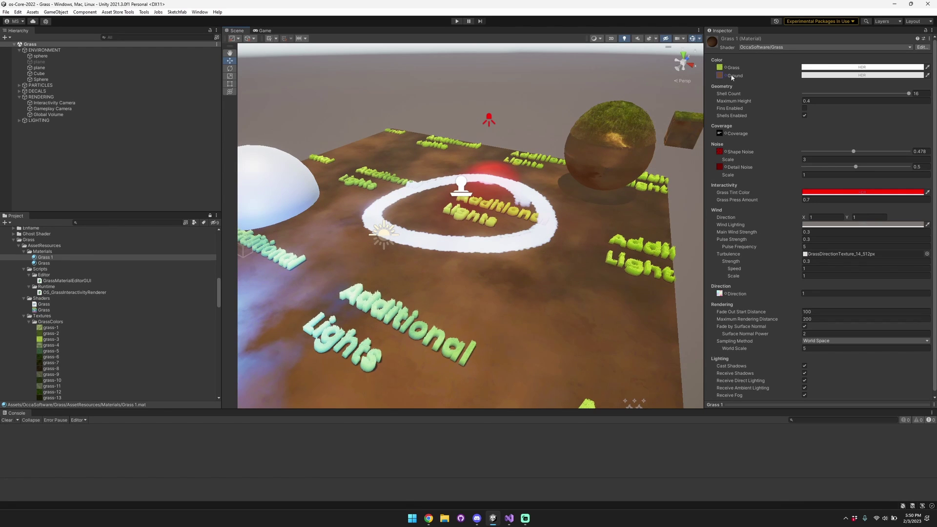
- Darken the Ground color tint of the Grass 1 material to grey
left_click(841, 75)
left_click_drag(868, 135, 859, 140)
left_click(922, 70)
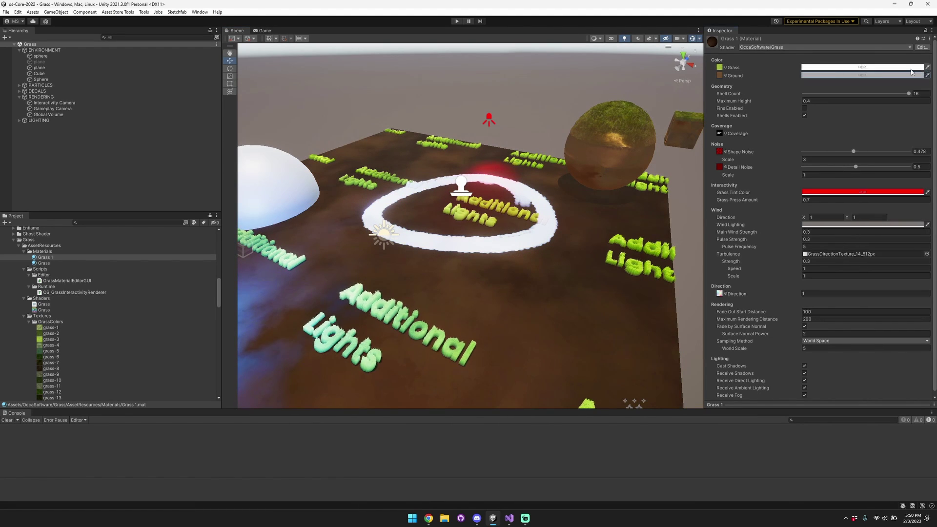
middle_click_drag(476, 201, 493, 162)
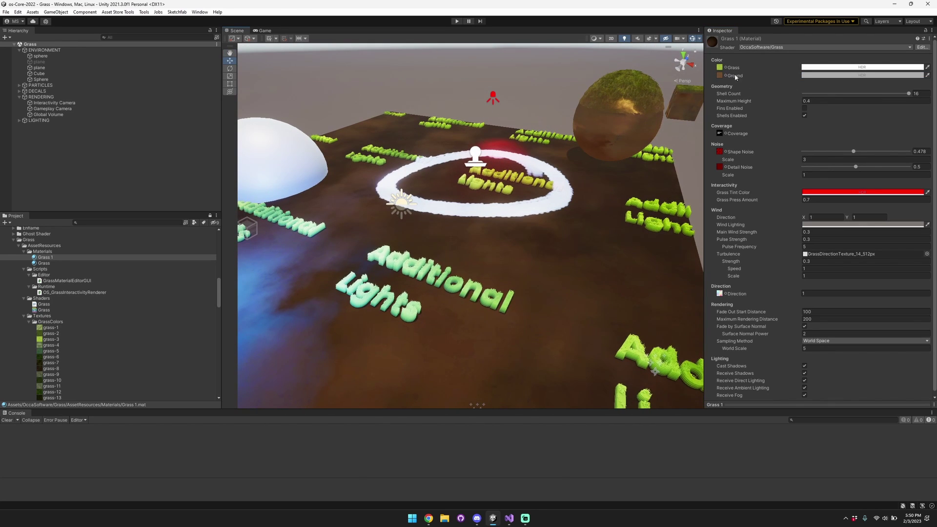
- Set the Coverage texture of the Grass 1 material to None
left_click(720, 134)
left_click(755, 153)
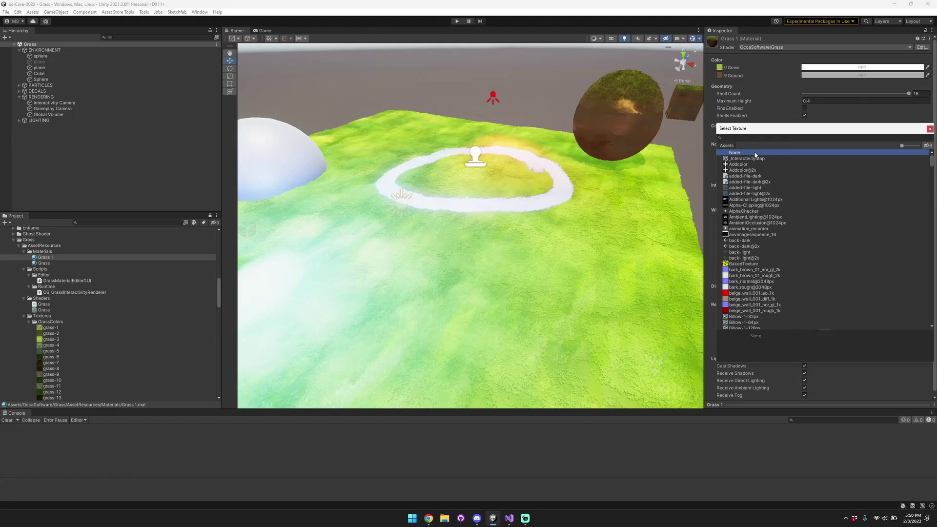
left_click(931, 129)
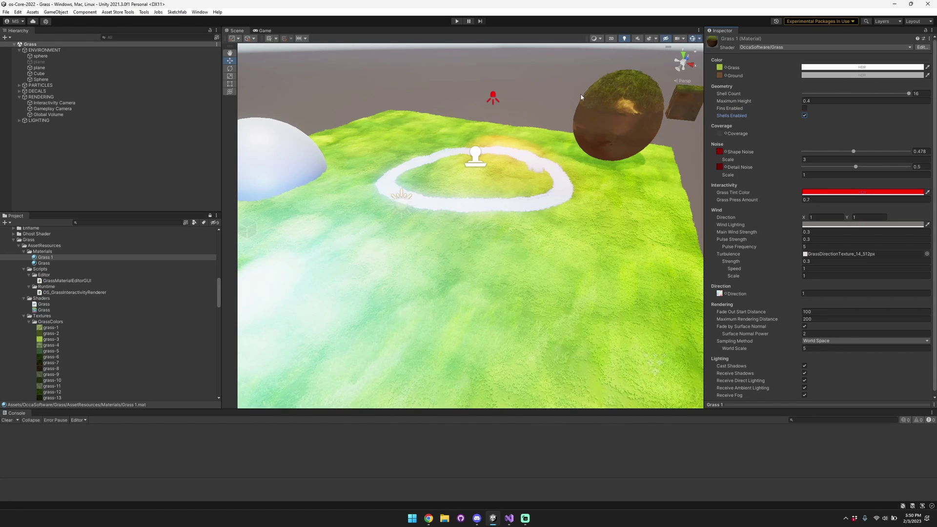
- Select the grass plane in the scene and open its assigned Grass 1 material for editing
right_click_drag(580, 97, 522, 63)
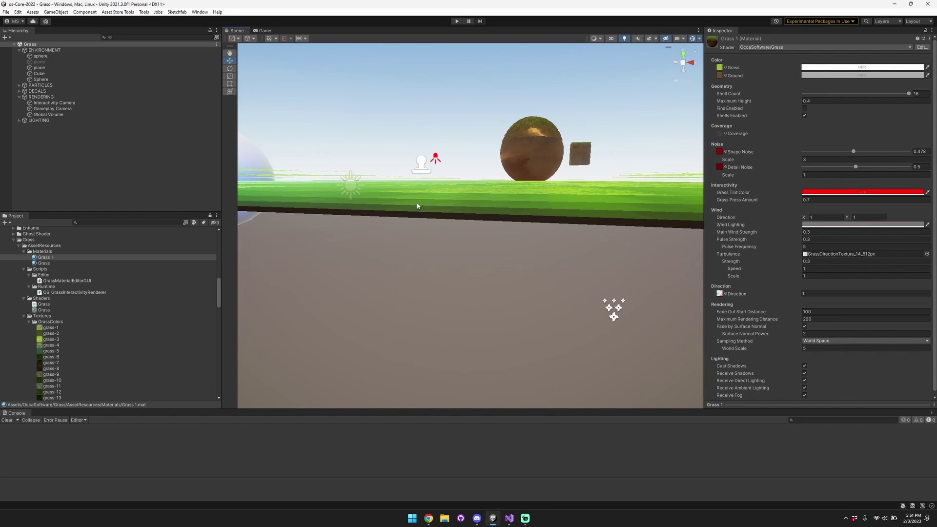
left_click(423, 220)
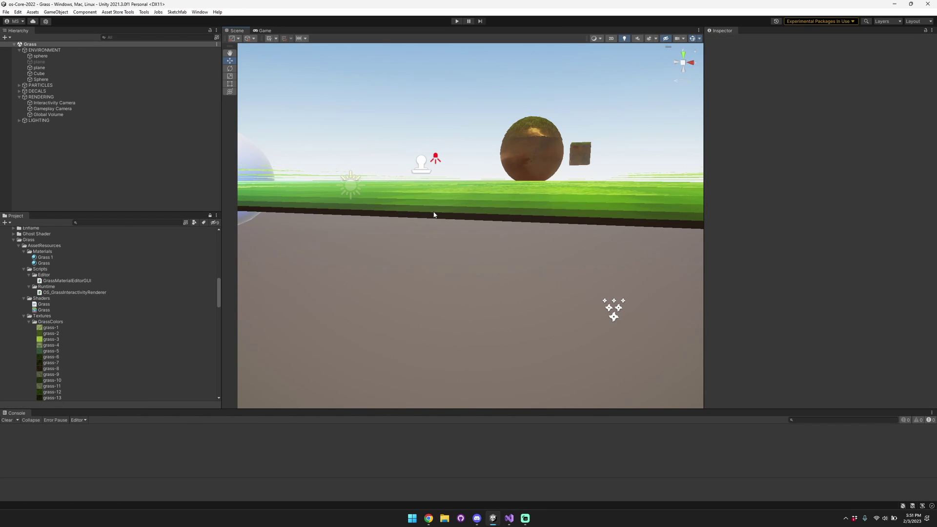
left_click(434, 213)
key("e")
right_click_drag(439, 214, 440, 225)
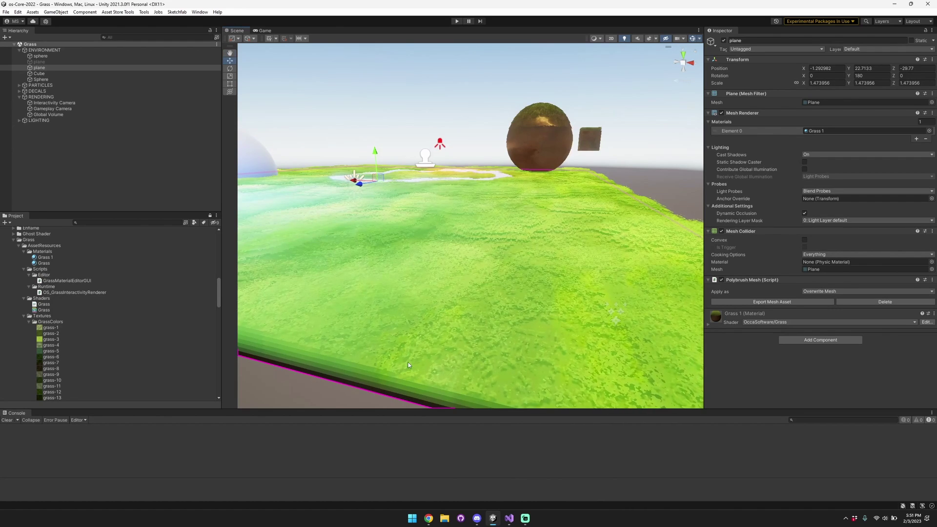
left_click(833, 131)
left_click(833, 132)
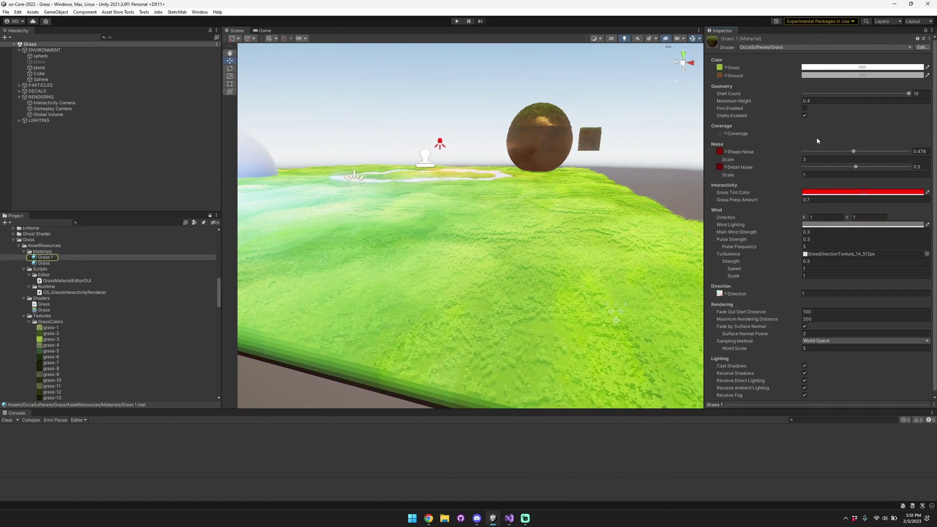
- Lower the Shell Count of the Grass 1 material to about 4 and raise it back to 16, comparing the grass layers
left_click_drag(909, 96, 806, 92)
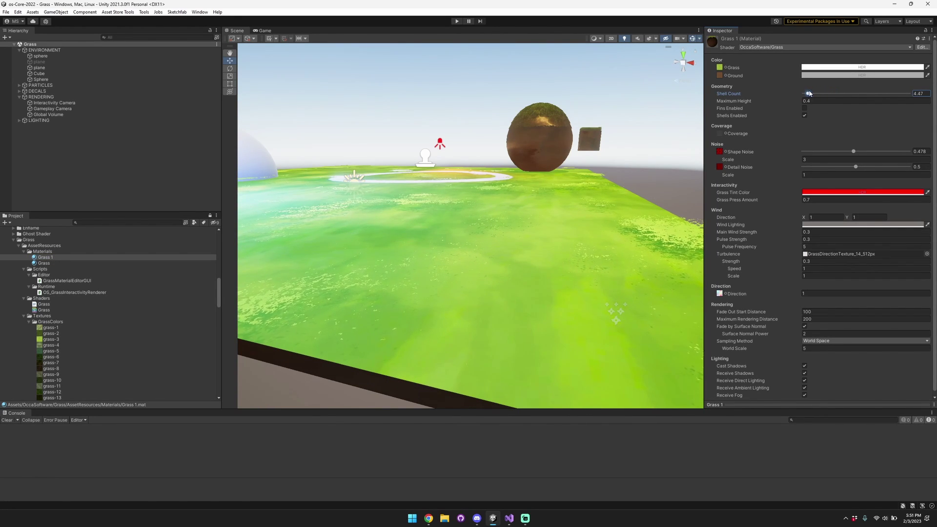
left_click_drag(808, 94, 911, 97)
right_click_drag(552, 121, 579, 128)
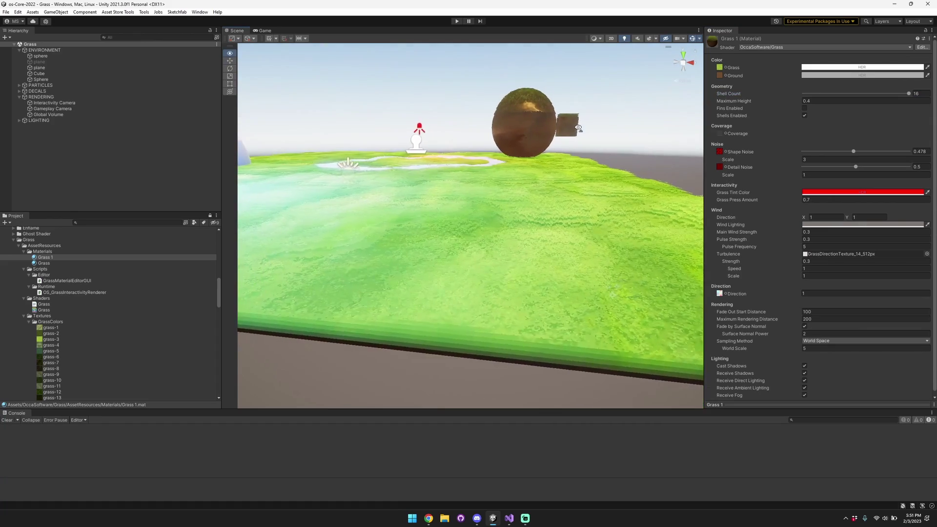
left_click_drag(578, 127, 493, 161, "alt")
- Raise the Maximum Height of the Grass 1 material to 2 and inspect the tall grass along the plane's edge
left_click_drag(747, 101, 768, 105)
key("a")
right_click_drag(553, 109, 629, 148)
key("s")
key("w")
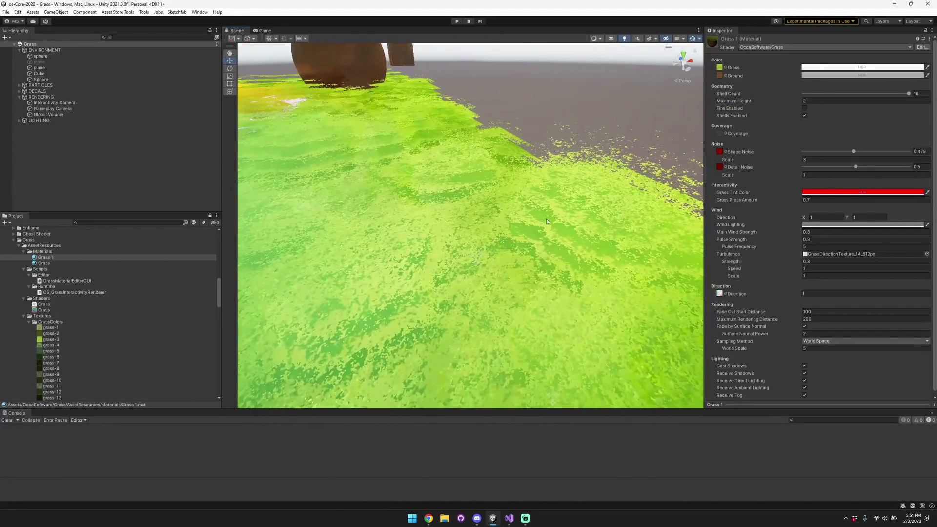
scroll(564, 241, "down", 3)
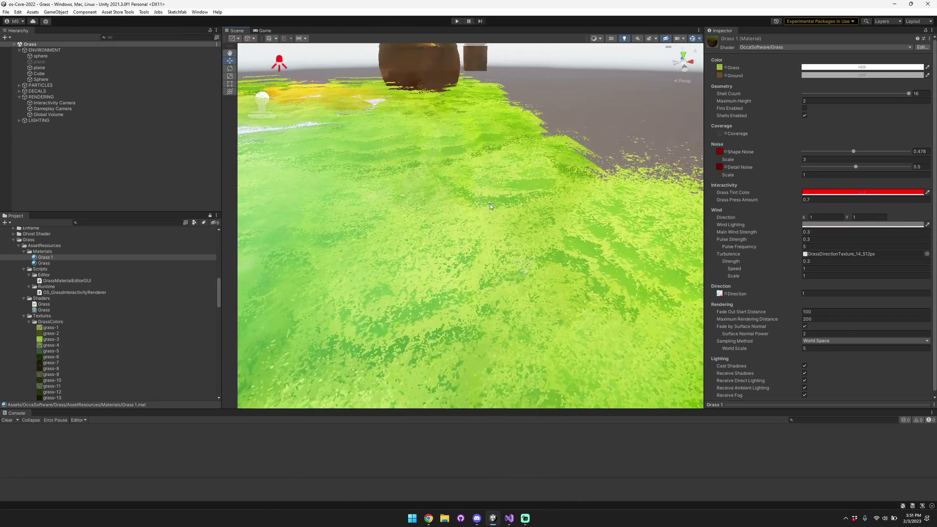
- Turn off Cast Shadows in the Grass 1 material's lighting settings
scroll(751, 203, "down", 1)
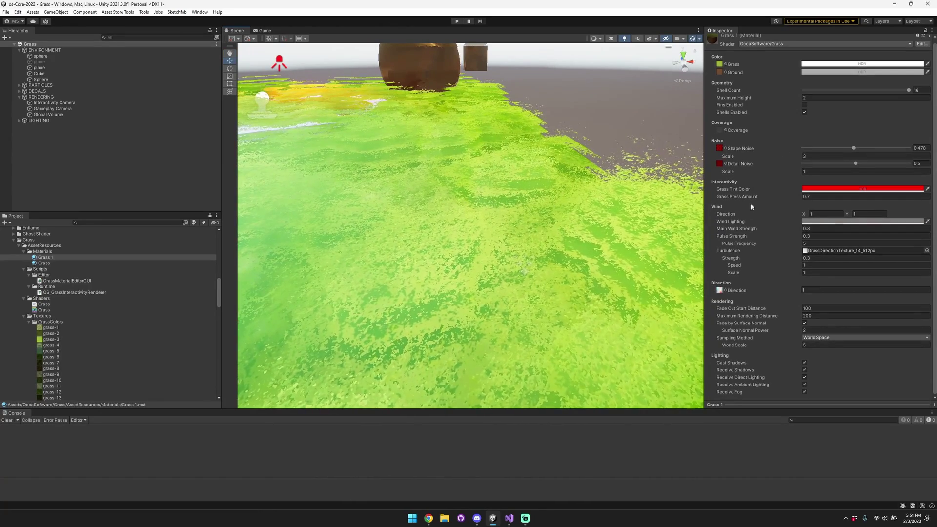
left_click(805, 364)
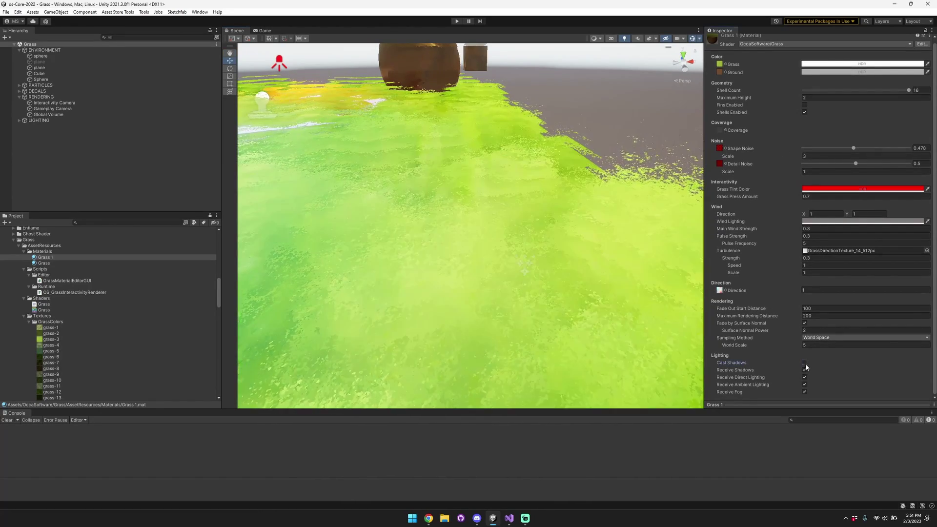
right_click_drag(507, 299, 475, 287)
key("d")
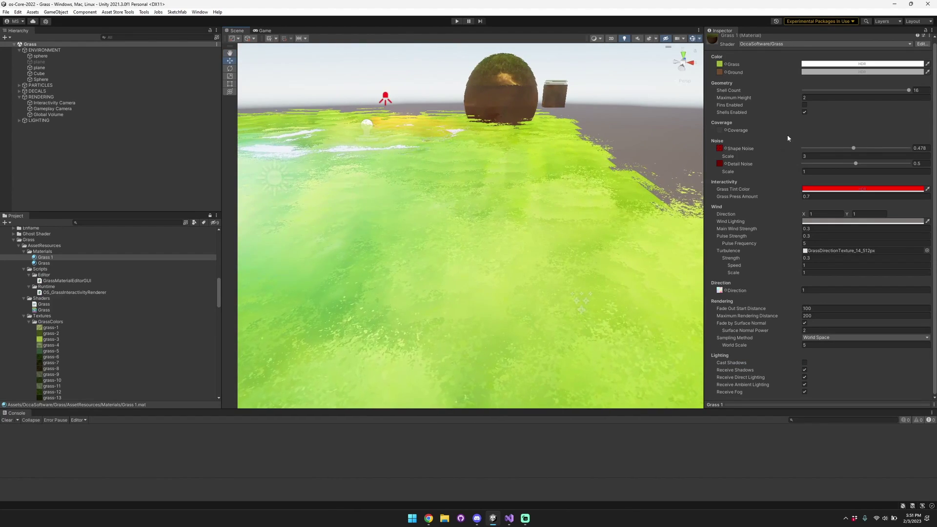
- Lower the grass Maximum Height to 1, 0.5 and 0.25 in turn, comparing the results on the plane
left_click_drag(780, 98, 803, 98)
type("1")
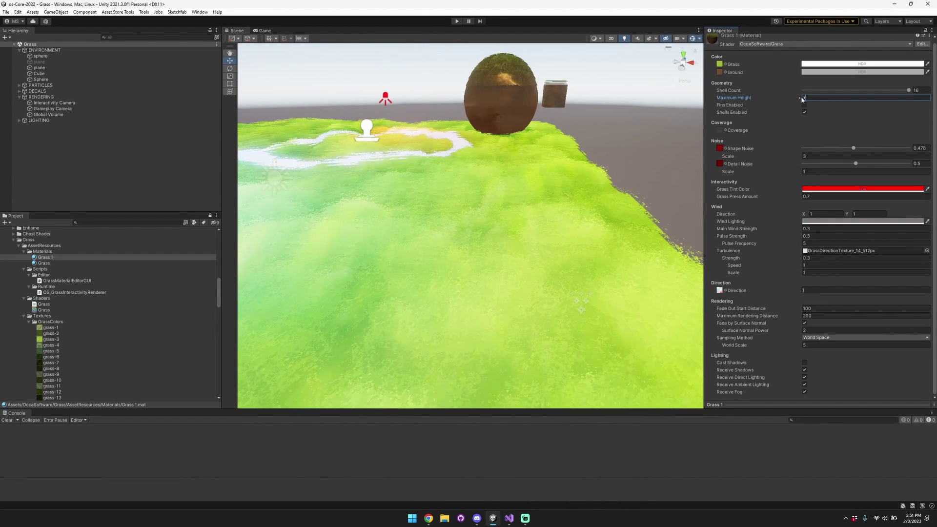
mouse_move(606, 146)
right_mouse_down()
mouse_move(479, 144)
mouse_move(599, 144)
right_mouse_up()
left_click(811, 97)
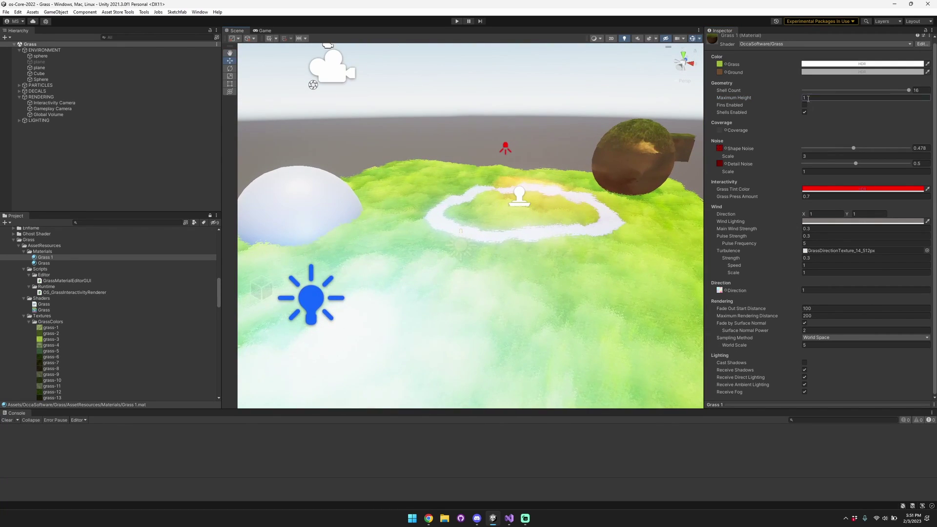
type("0.5")
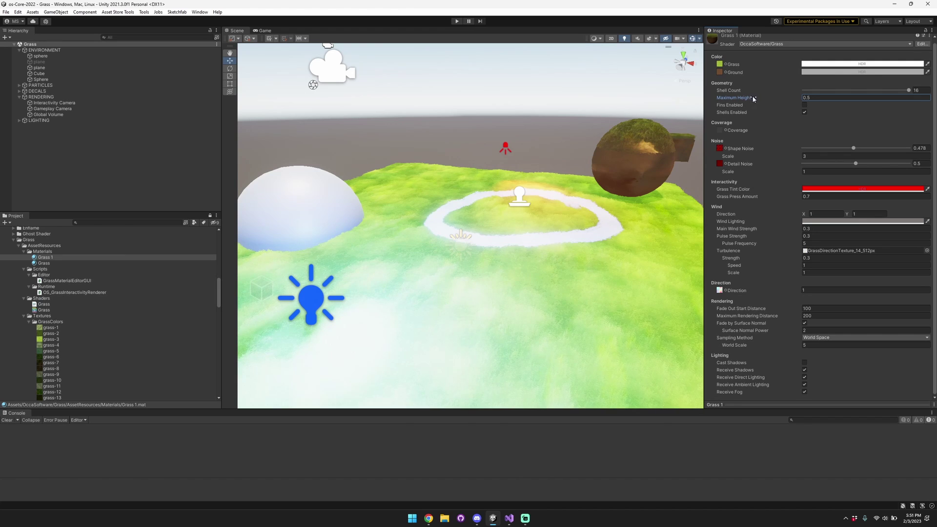
type("0.25")
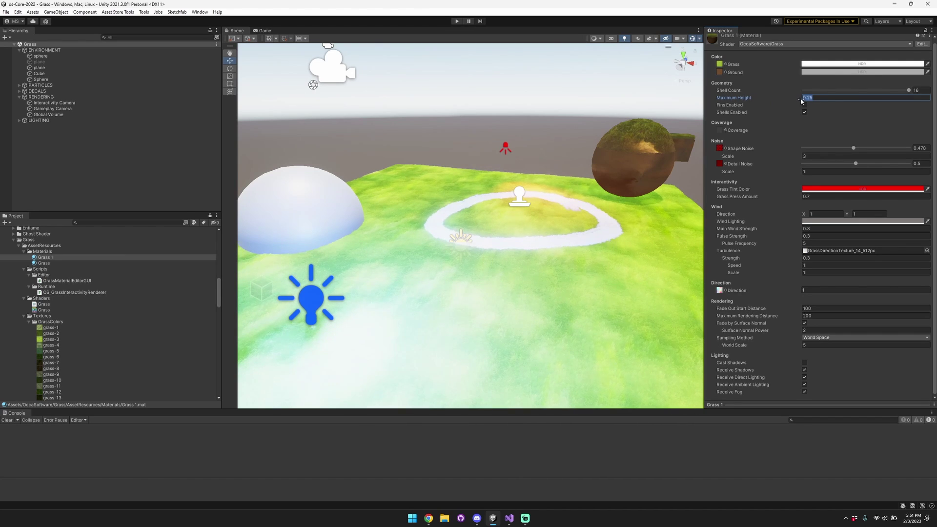
- Alternate the grass Maximum Height between 1 and 0.5, ending at 1
type("1")
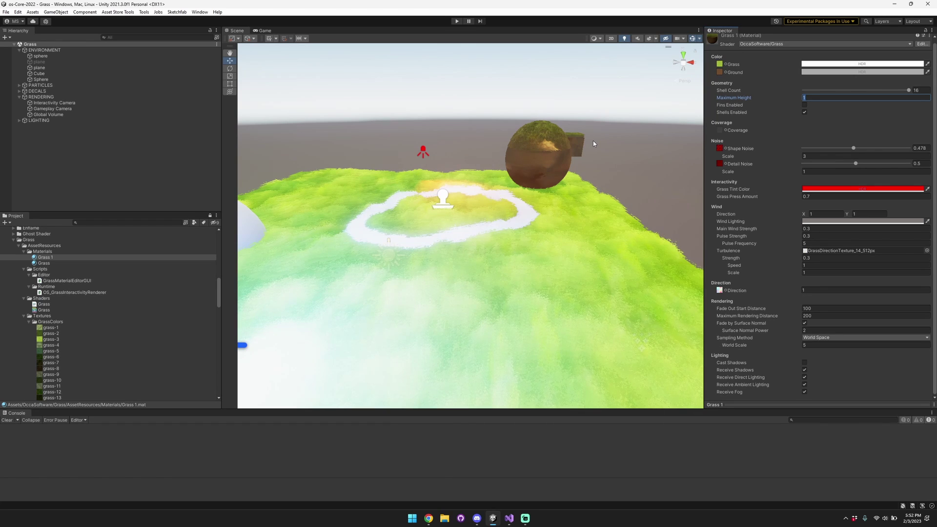
type("0.5")
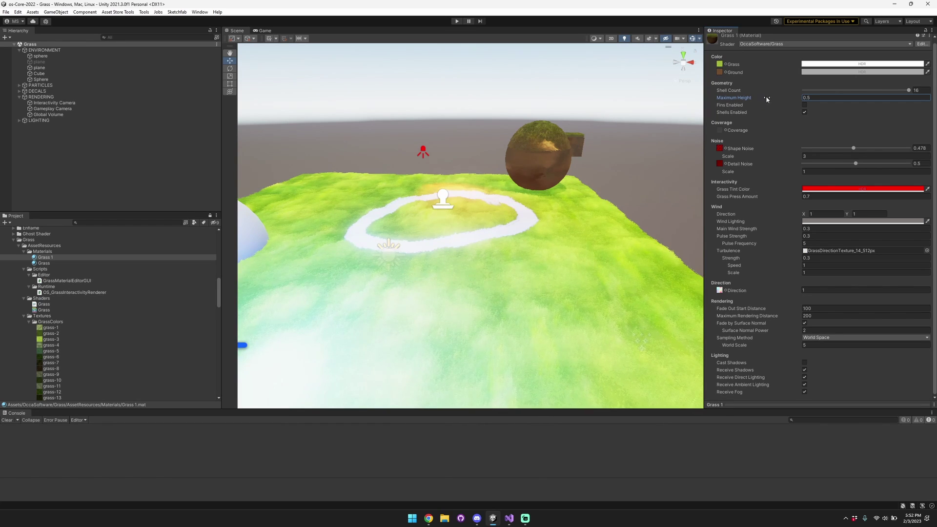
left_click_drag(766, 99, 773, 100)
type("1")
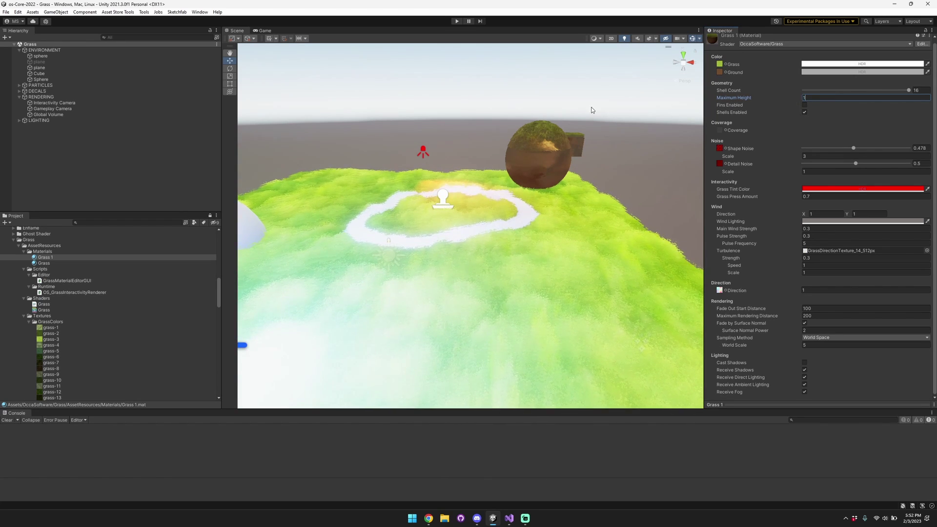
- Look at the shell layers edge-on, enable Fins for the grass and inspect the plane's border from several angles
right_click_drag(588, 108, 536, 128)
key("s")
key("q")
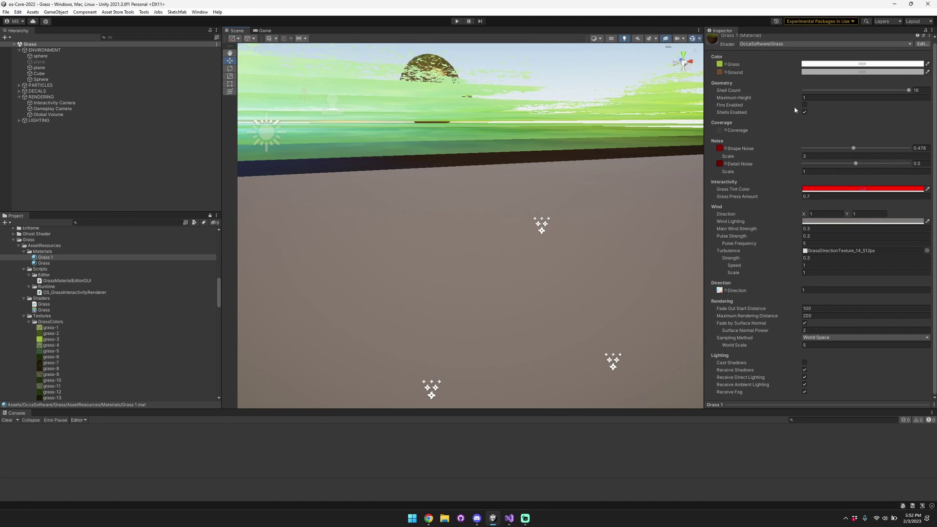
key("e")
right_click_drag(490, 104, 487, 104)
key("q")
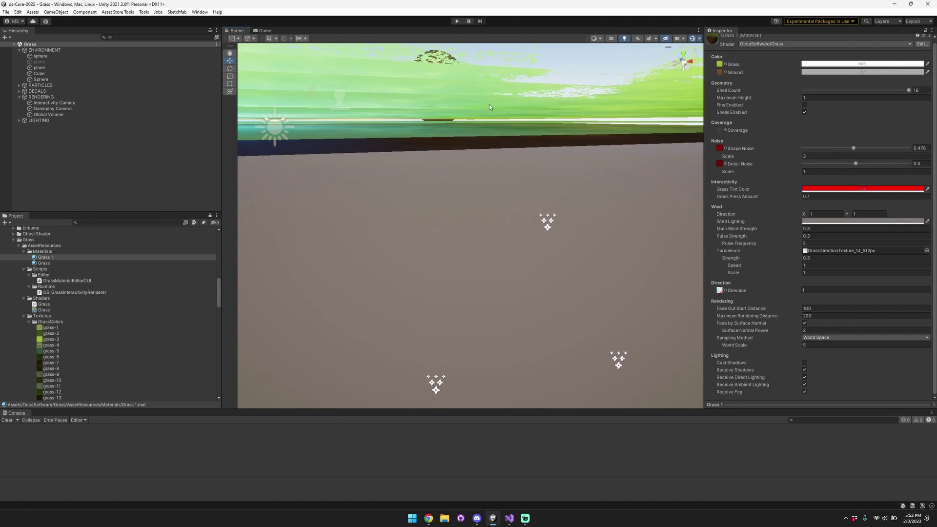
left_click(804, 105)
right_click_drag(517, 147, 467, 141)
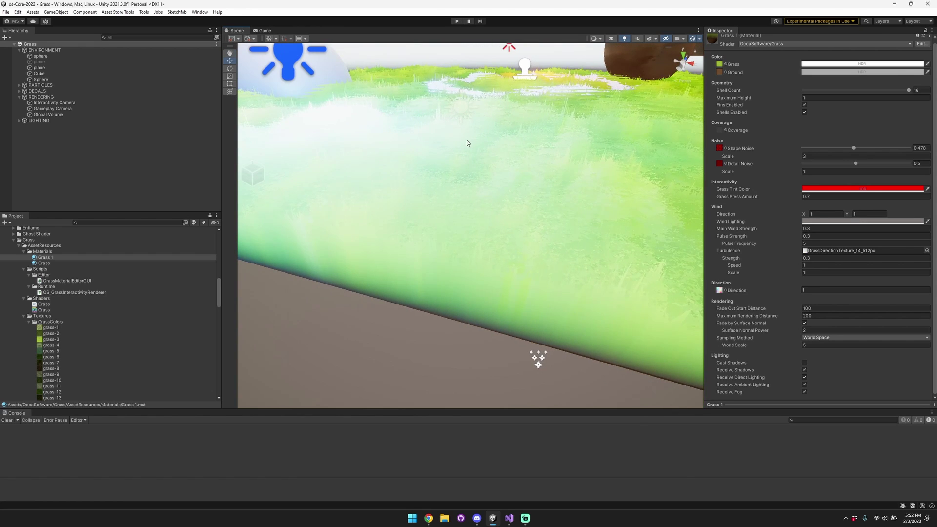
right_click_drag(494, 178, 413, 182)
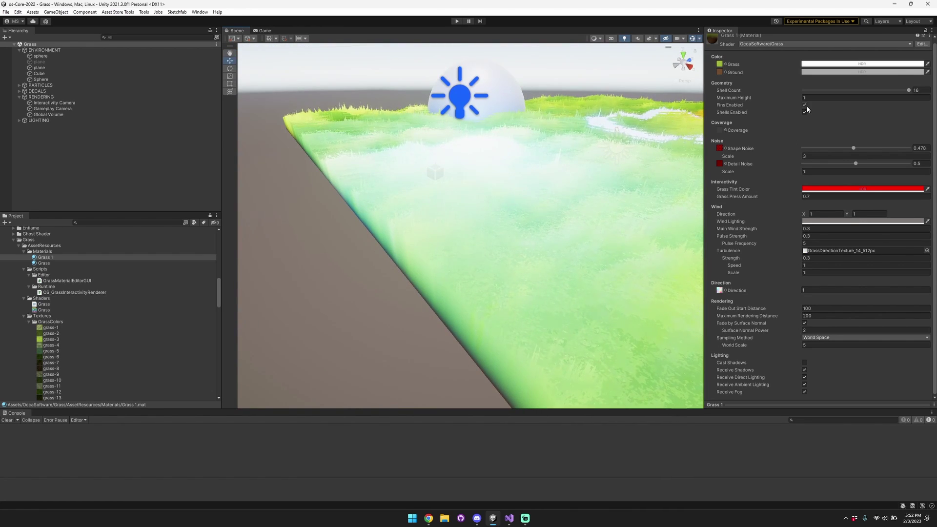
right_click_drag(477, 119, 557, 138)
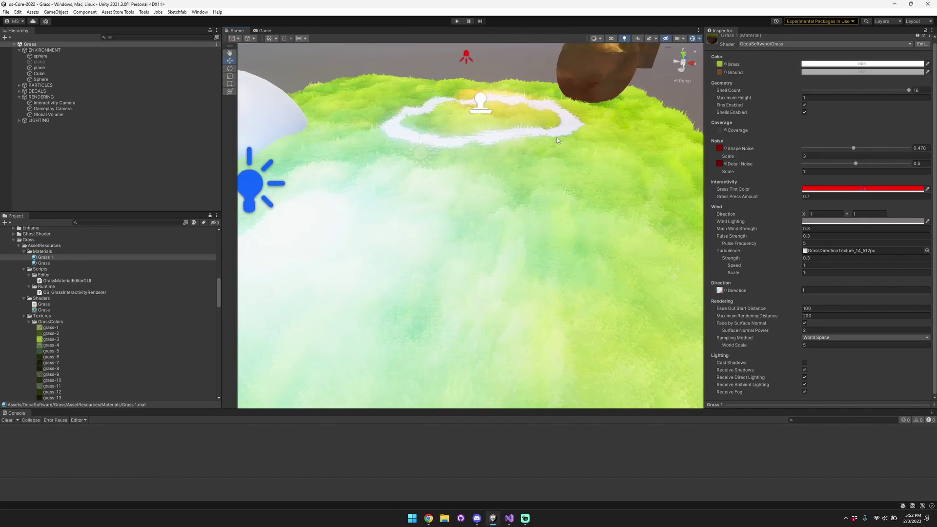
- Disable Fins for the grass and compare the shell layers from the side and from above
left_click(805, 105)
right_click_drag(532, 161, 539, 59)
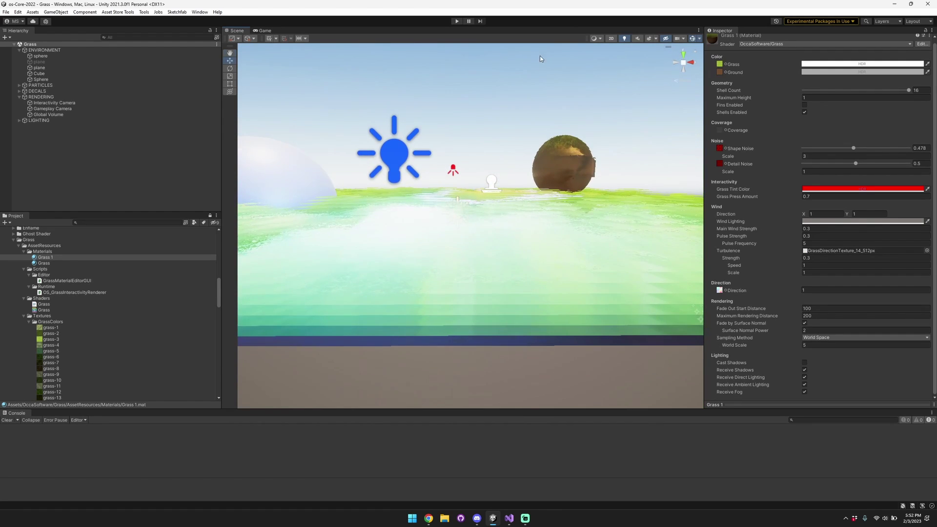
right_click_drag(497, 175, 449, 296)
key("s")
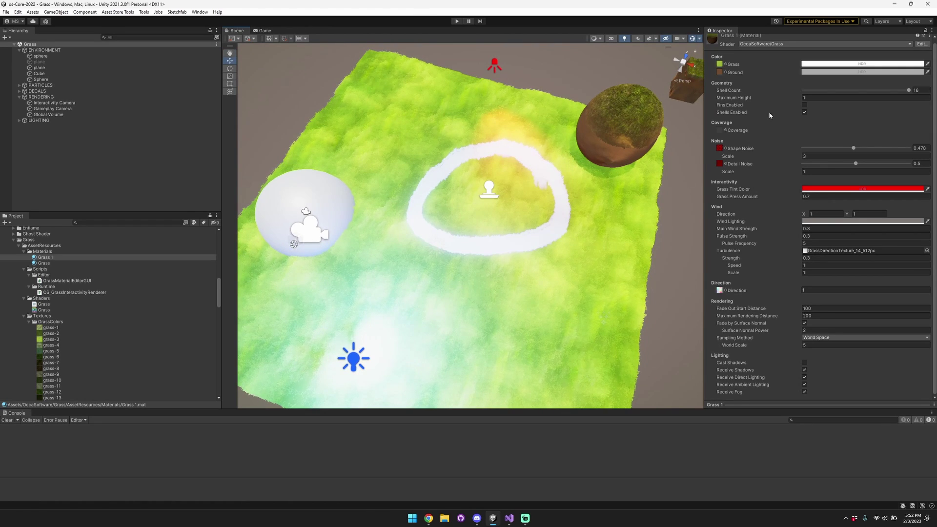
- Disable Shells to show the bare ground, show Fins alone, and restore the grass with only Shells enabled
left_click(805, 112)
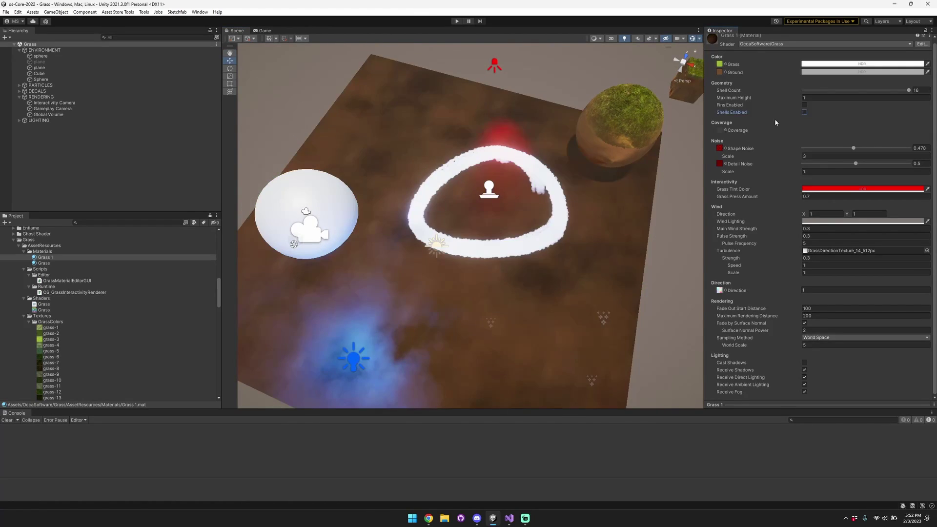
left_click(805, 105)
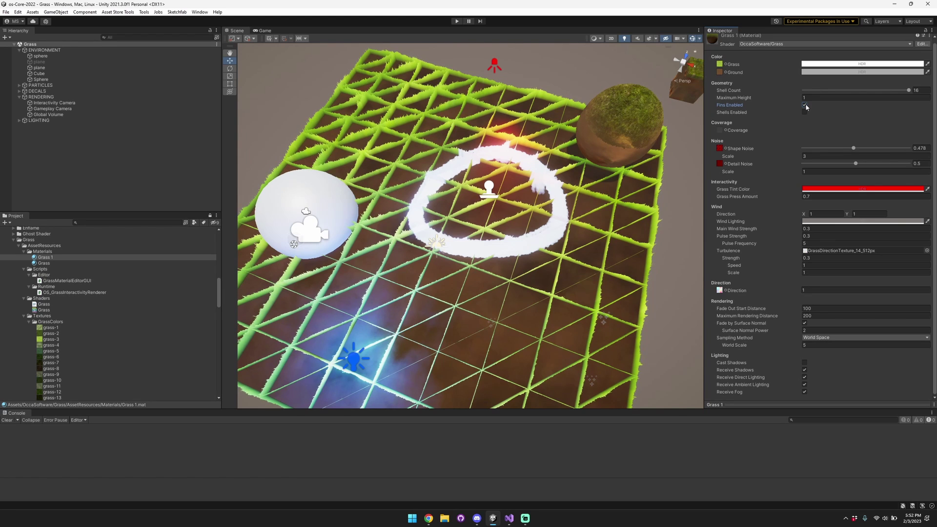
left_click(806, 106)
left_click(804, 112)
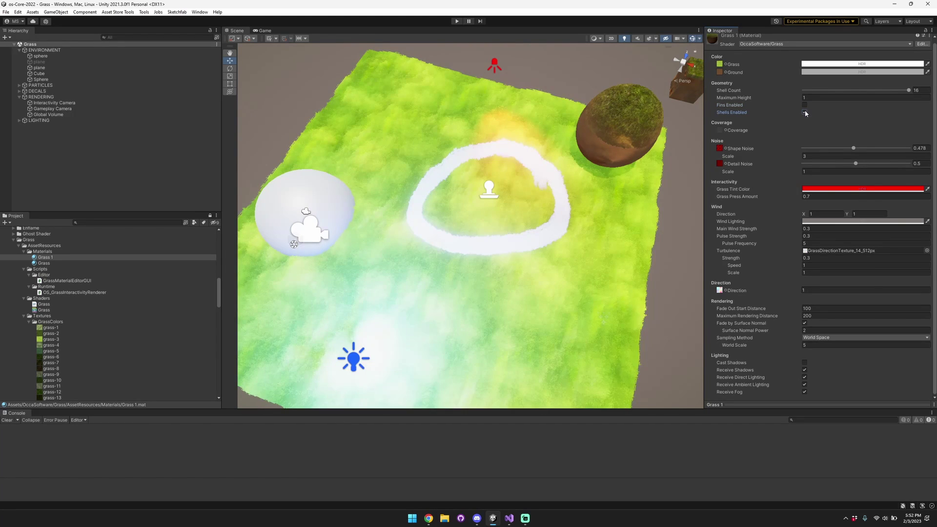
left_click(806, 106)
right_click_drag(525, 194, 532, 177)
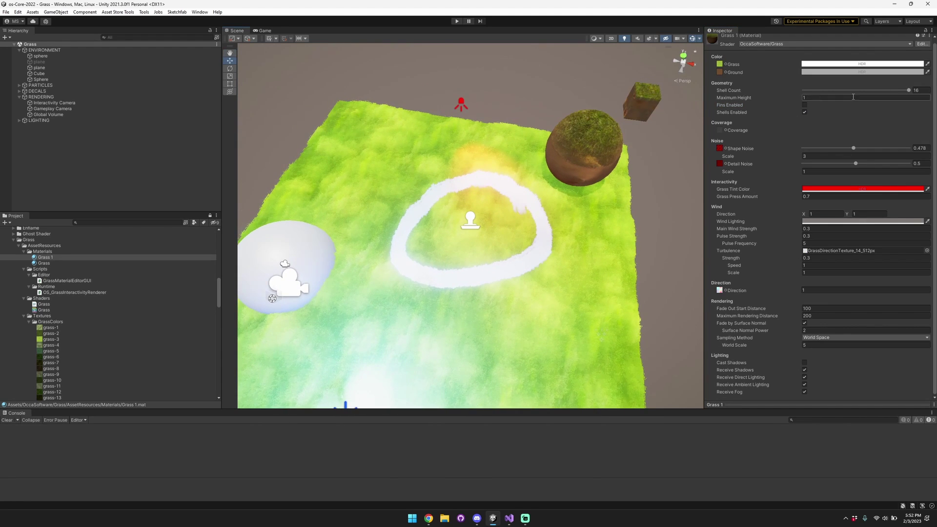
- Set the Maximum Height of the Grass 1 material to 0.5
left_click(818, 97)
type(".5")
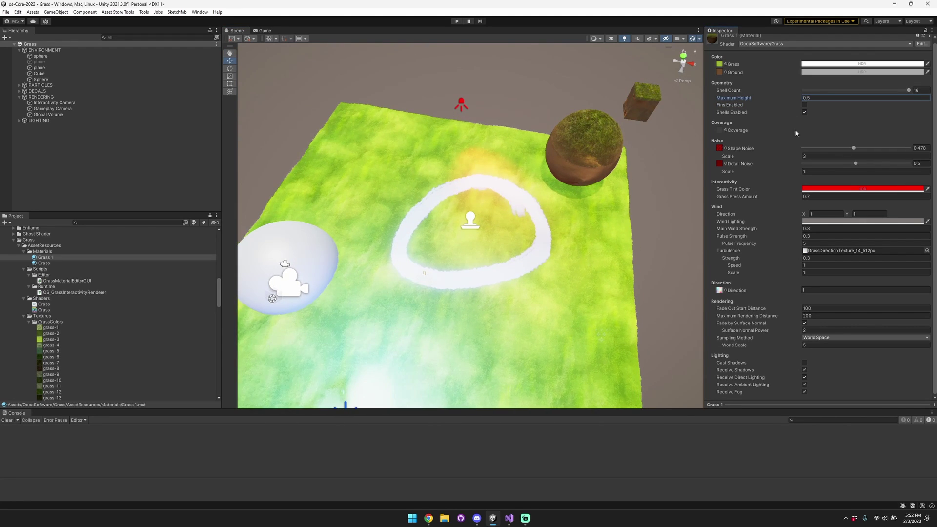
right_click_drag(481, 210, 493, 170)
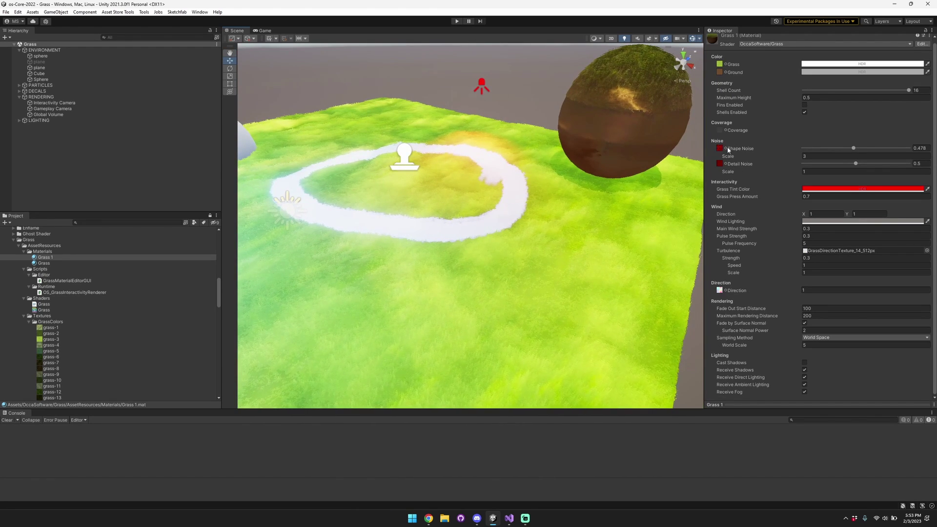
- Try several grass-noise textures for Shape Noise and assign grass-noise-5
left_click(726, 148)
scroll(778, 241, "up", 3)
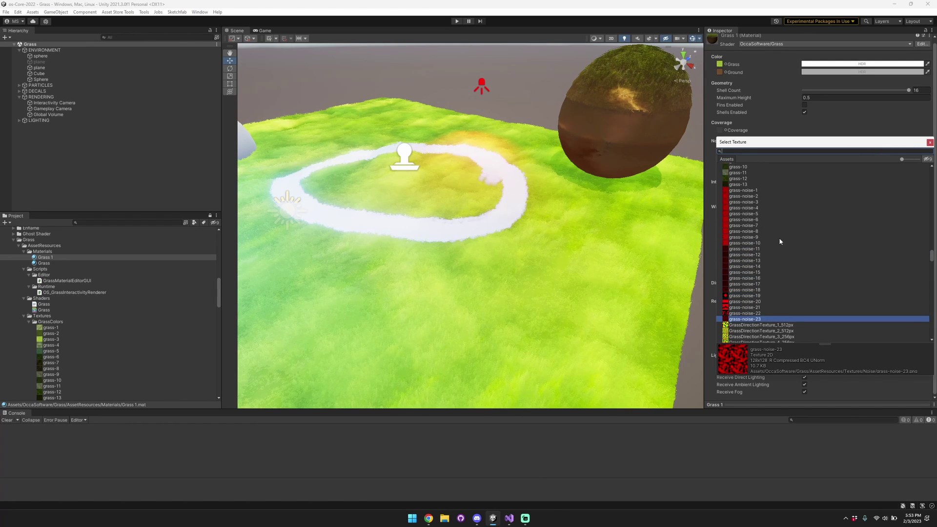
left_click(760, 237)
left_click(767, 220)
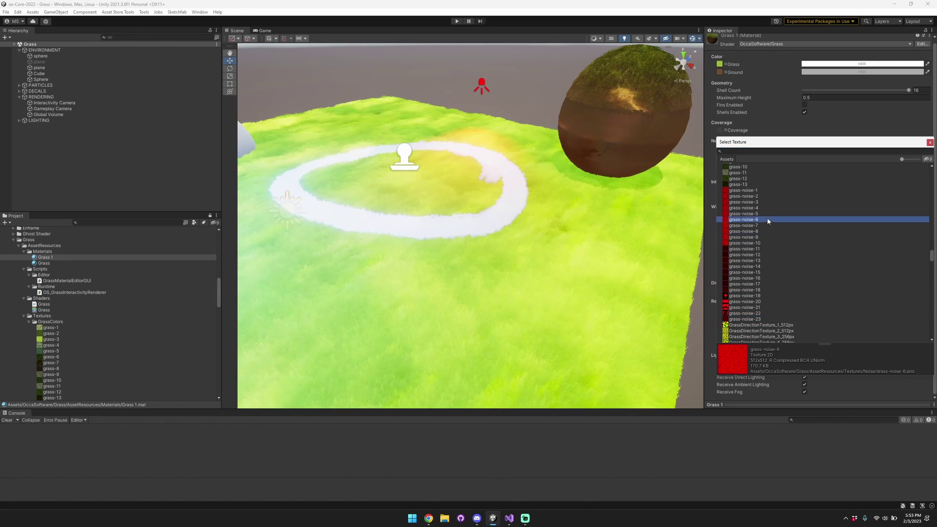
left_click(766, 208)
left_click(770, 273)
left_click(774, 236)
left_click(776, 219)
left_click(777, 230)
left_click(779, 214)
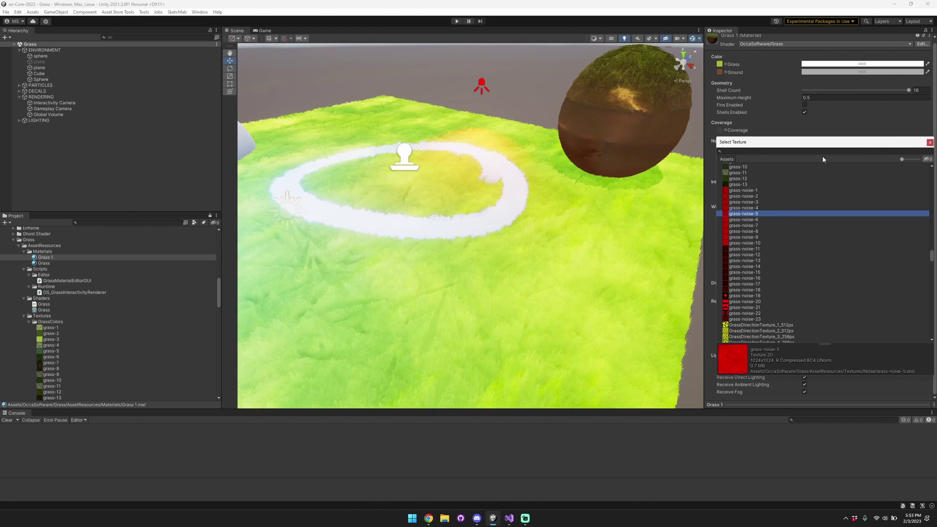
left_click_drag(861, 139, 778, 186)
- Raise the Shape Noise strength to 1 and inspect the grass around the white ring
left_click_drag(854, 147, 911, 148)
right_click_drag(691, 161, 659, 161)
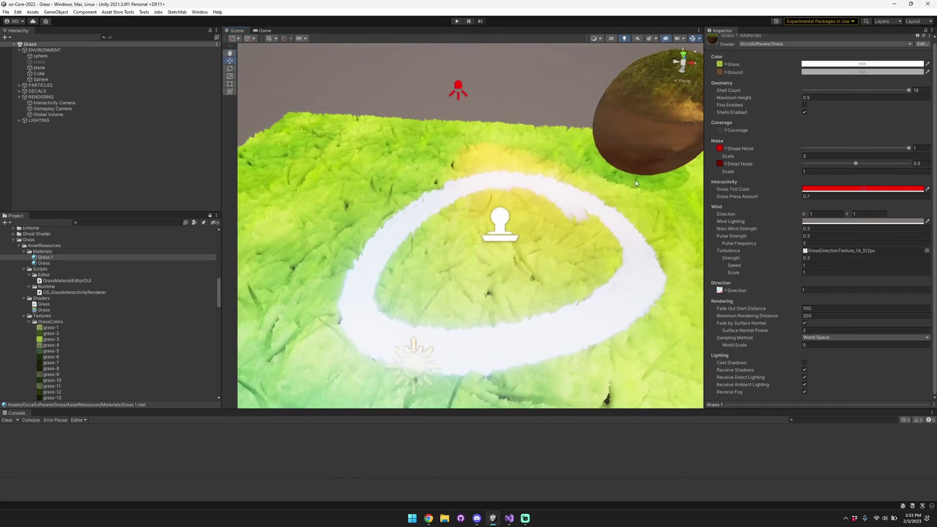
- Try the grass-noise-11 texture as the Shape Noise of the Grass 1 material
left_click(726, 148)
left_click(757, 271)
left_click(755, 289)
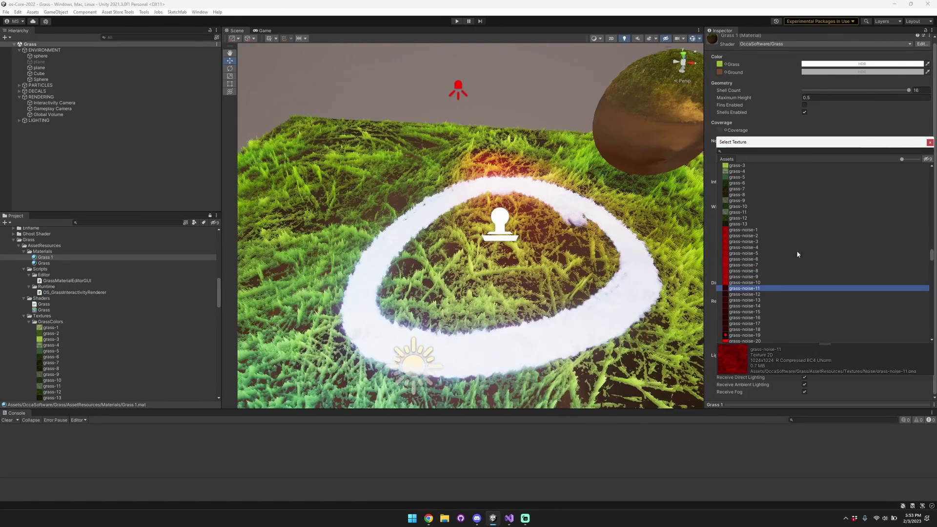
key("Escape")
- Try a Shape Noise scale of 6.38 and set the Shape Noise strength to 0.4
left_click_drag(730, 150, 735, 152)
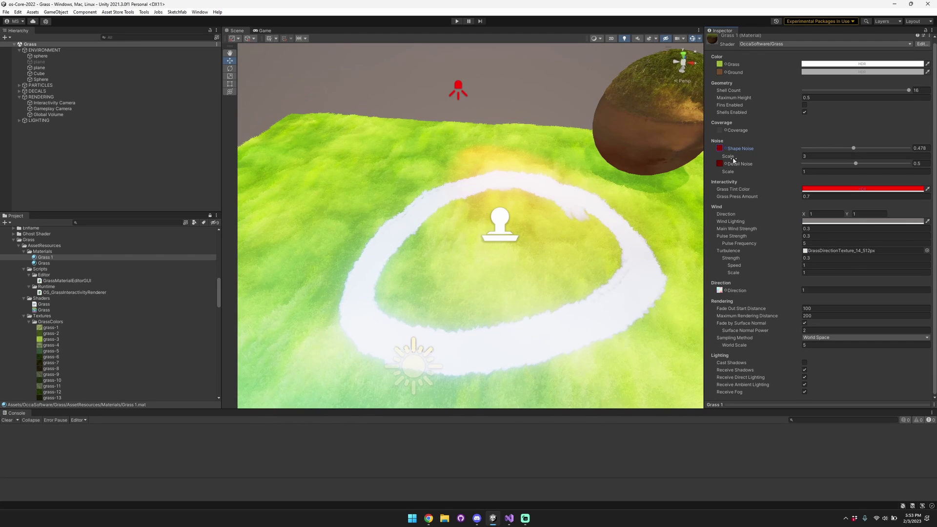
left_click_drag(753, 159, 796, 162)
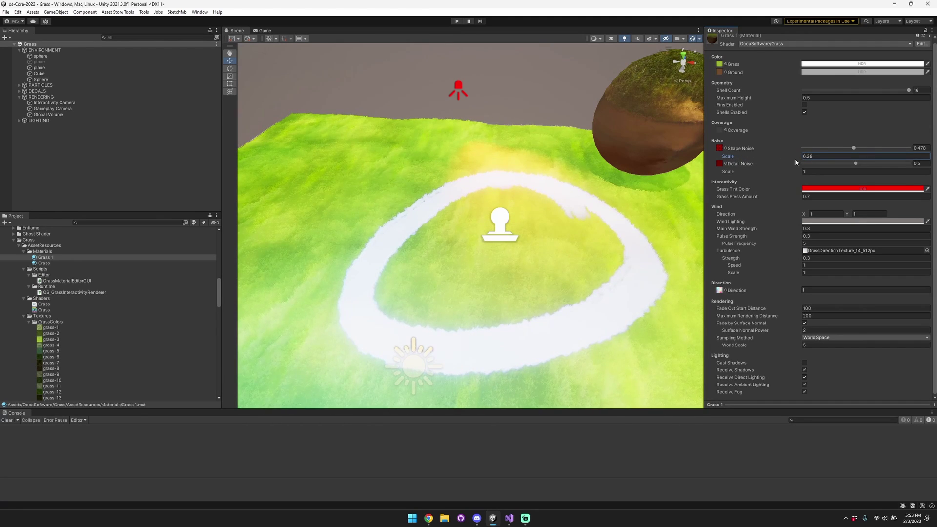
mouse_move(853, 148)
left_mouse_down()
mouse_move(781, 149)
mouse_move(919, 157)
mouse_move(841, 153)
mouse_move(853, 153)
left_mouse_up()
left_click(804, 152)
left_click(916, 153)
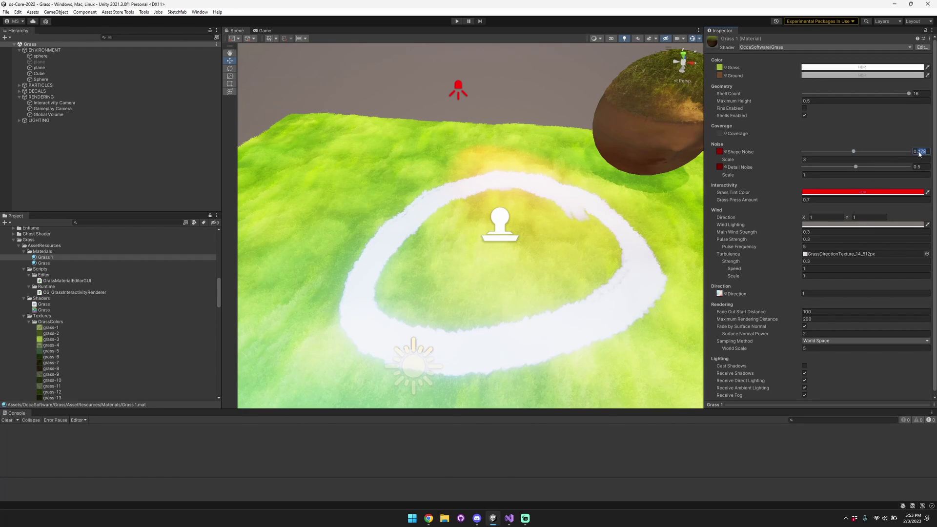
type("4")
- Try several grass-noise textures for Detail Noise, assign grass-noise-16 with a strength of 0.5, and inspect the grass
left_click(726, 168)
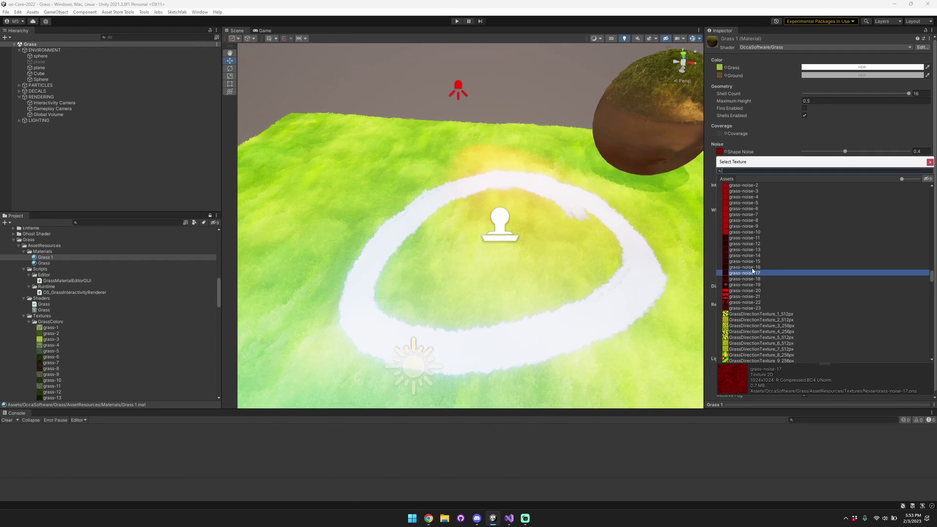
left_click(759, 255)
left_click(685, 248)
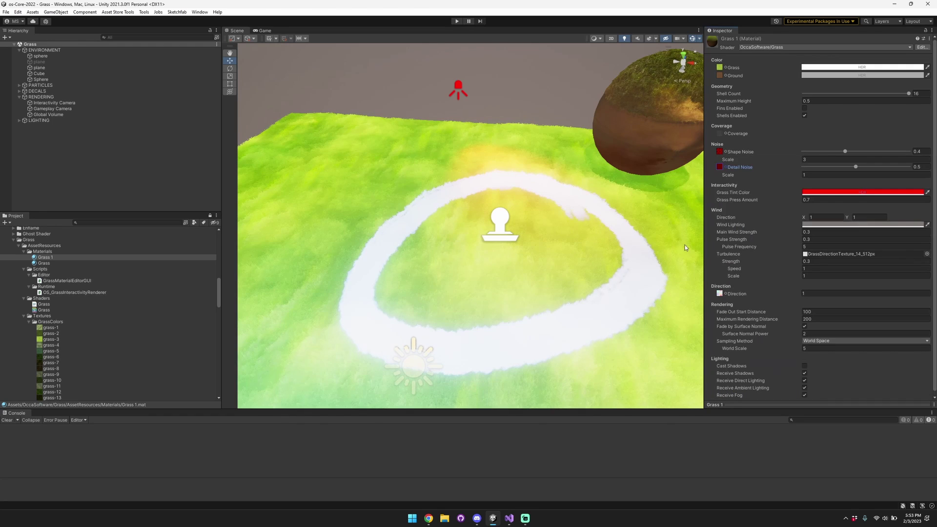
left_click(727, 169)
left_click(747, 261)
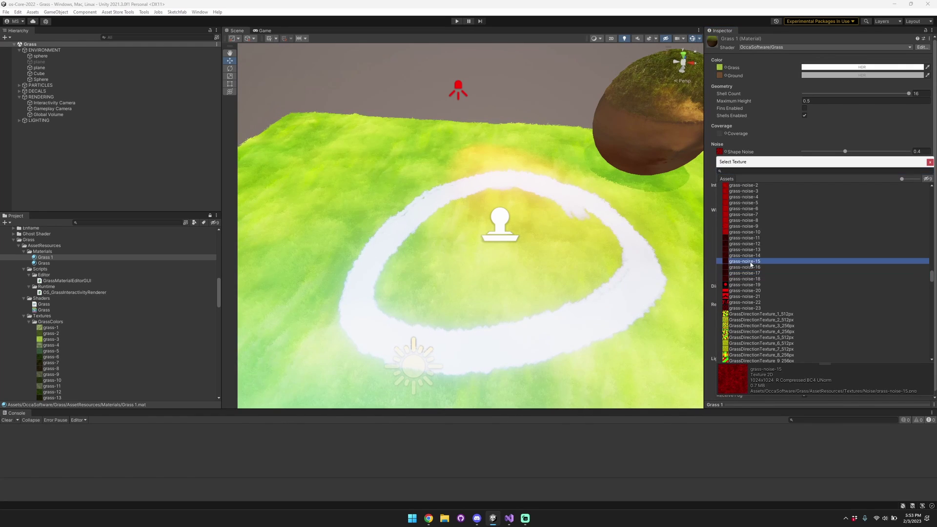
left_click(758, 267)
right_click_drag(649, 254, 534, 192)
mouse_move(856, 167)
left_mouse_down()
mouse_move(896, 168)
mouse_move(856, 167)
left_mouse_up()
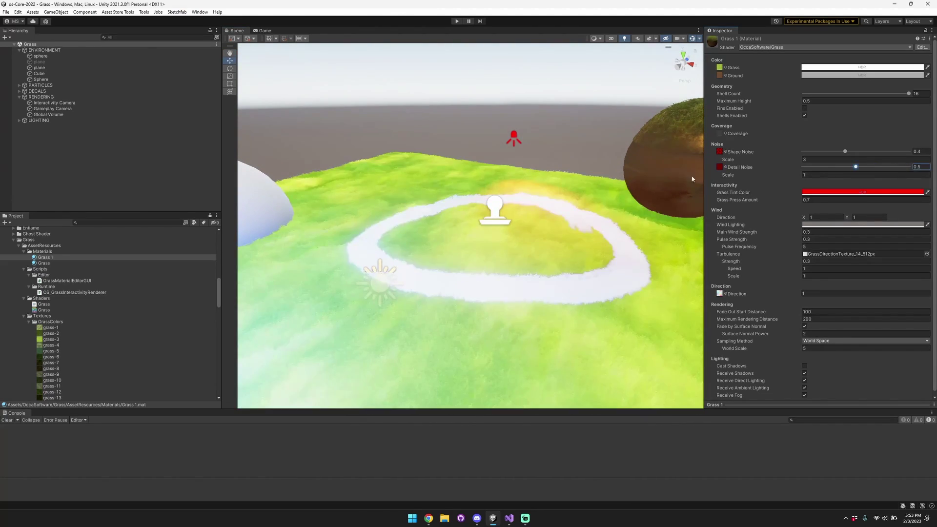
right_click_drag(573, 185, 535, 195)
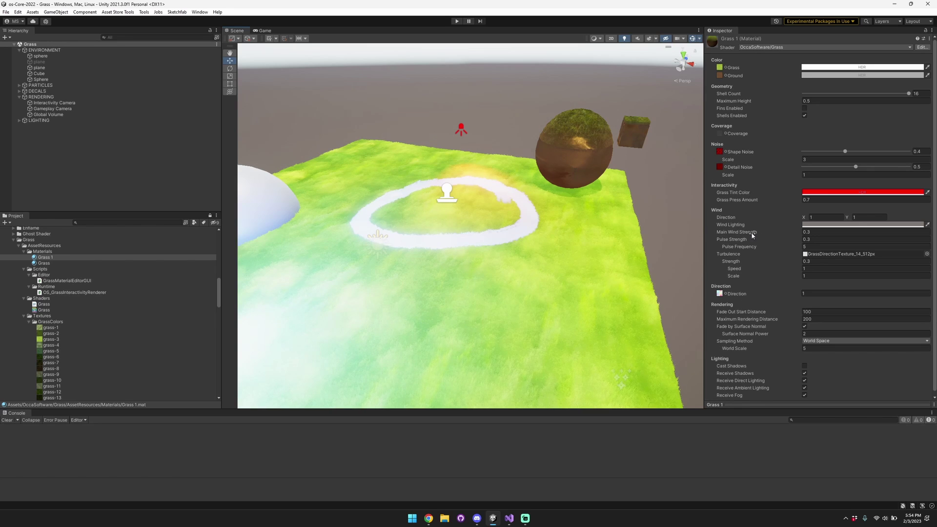
- Try a wind Direction X of 3 and a white Wind Lighting color, restoring both
left_click(828, 217)
right_click_drag(558, 196, 569, 214)
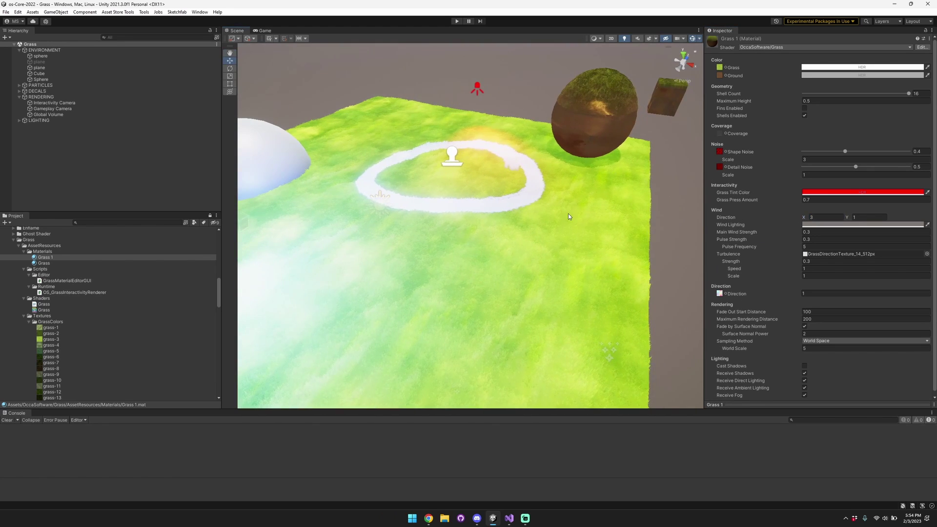
left_click(814, 224)
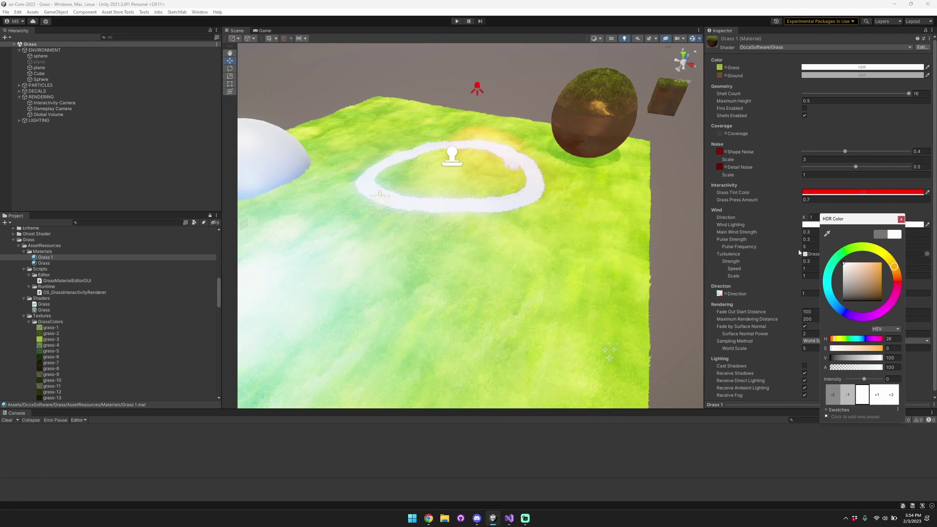
right_click_drag(521, 246, 489, 241)
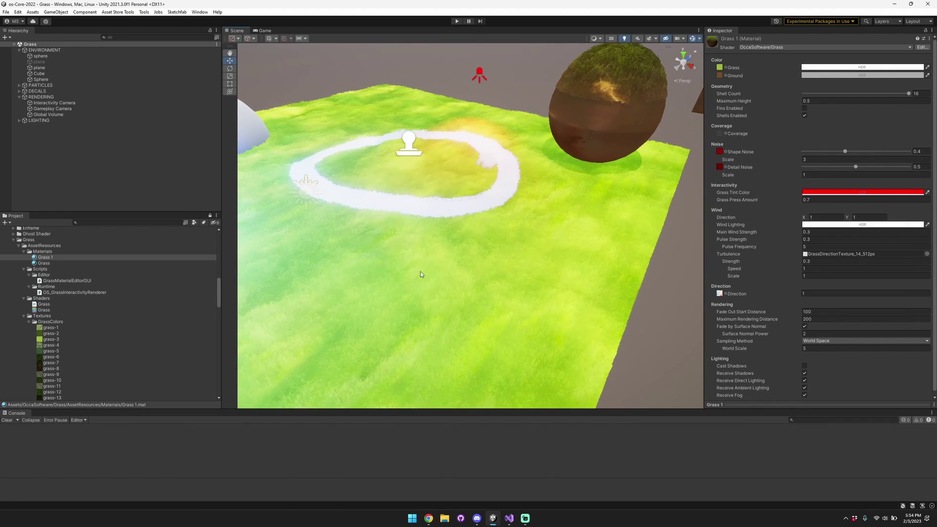
key("ctrl+z")
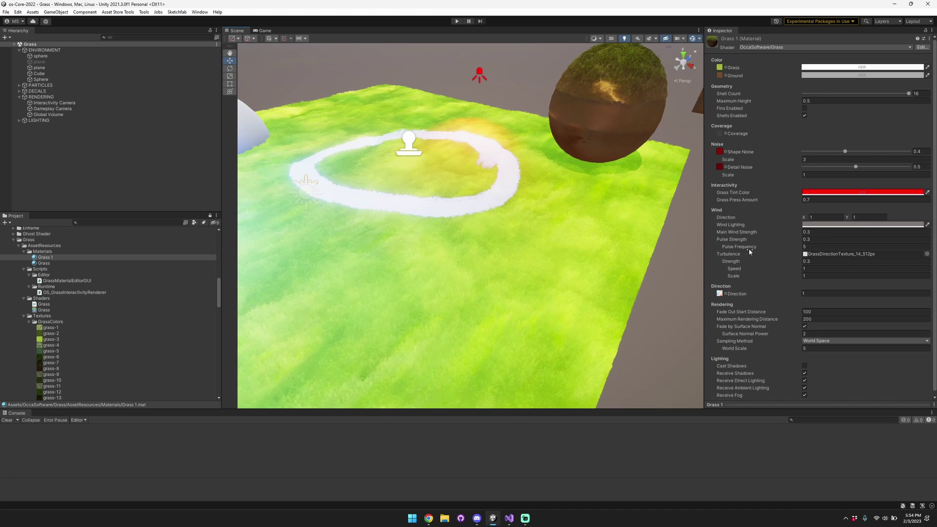
- Raise the wind turbulence Strength to 1 and 2, lower its Scale to 0.55, and watch the grass
middle_click_drag(487, 206, 696, 197)
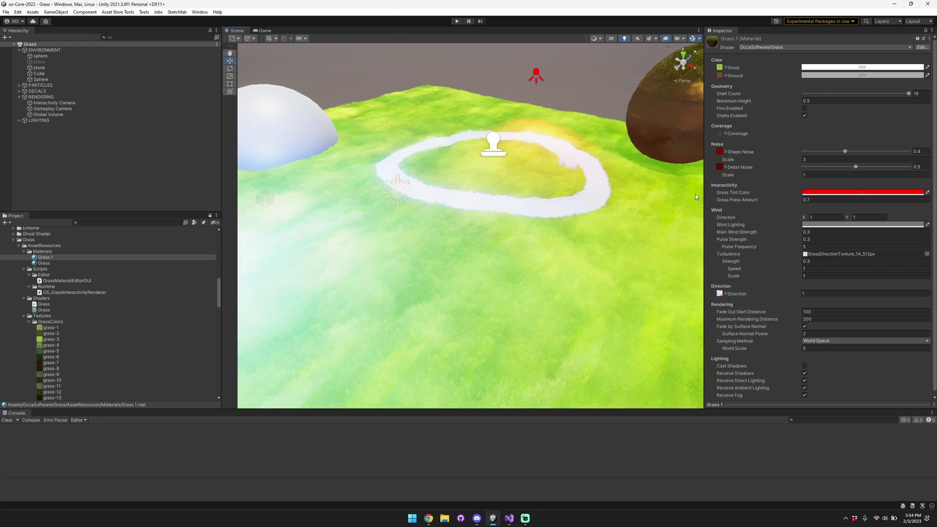
left_click(809, 262)
type("1")
key("Return")
left_click_drag(661, 267, 566, 254, "alt")
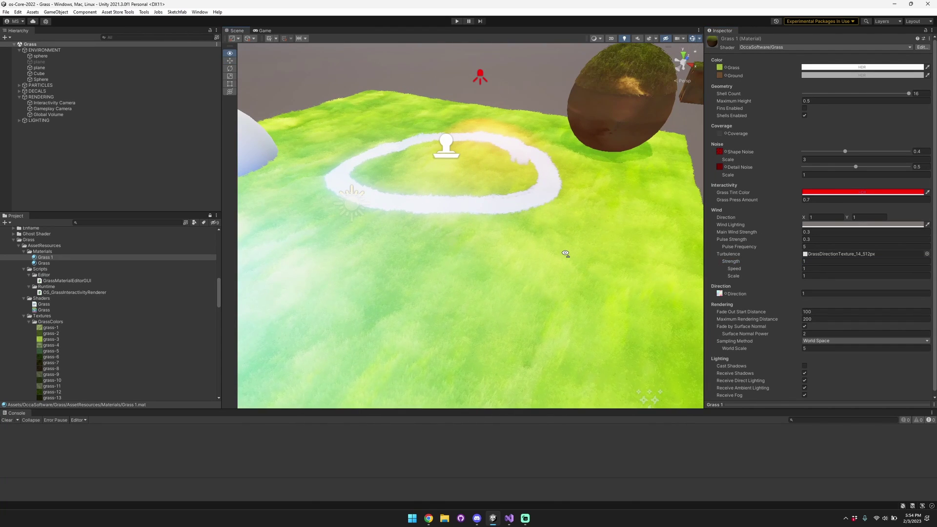
right_click_drag(589, 256, 593, 256)
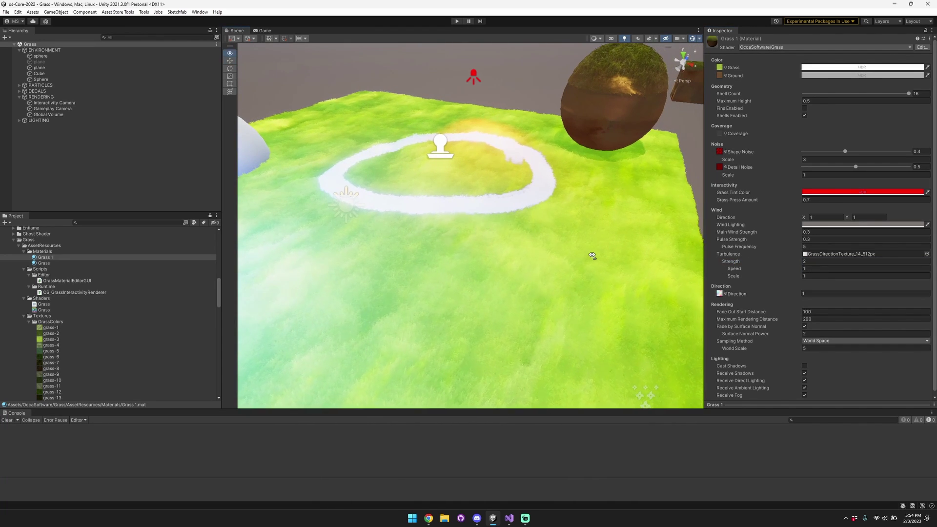
left_click_drag(745, 279, 743, 279)
right_click_drag(615, 266, 612, 265)
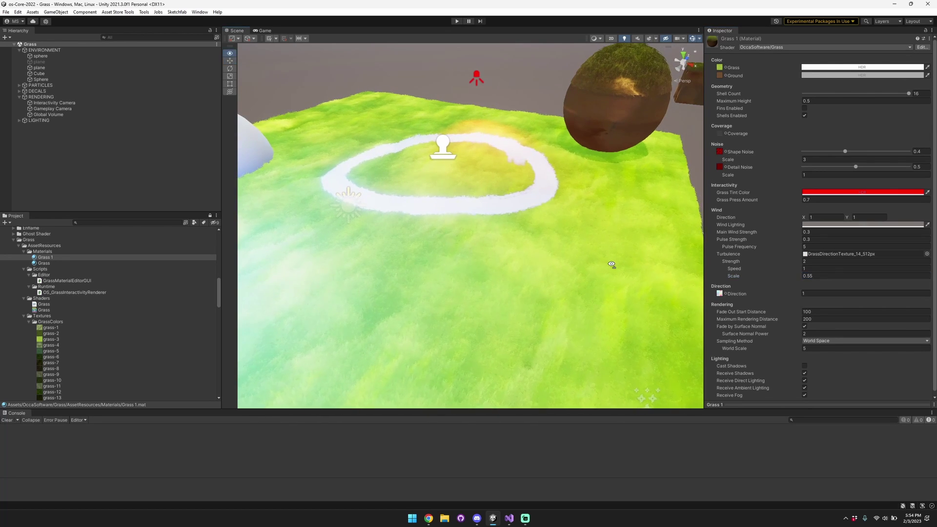
- Try a Pulse Strength of 3 and a Main Wind Strength of 5, and undo the wind changes back to turbulence Strength 1
left_click(808, 240)
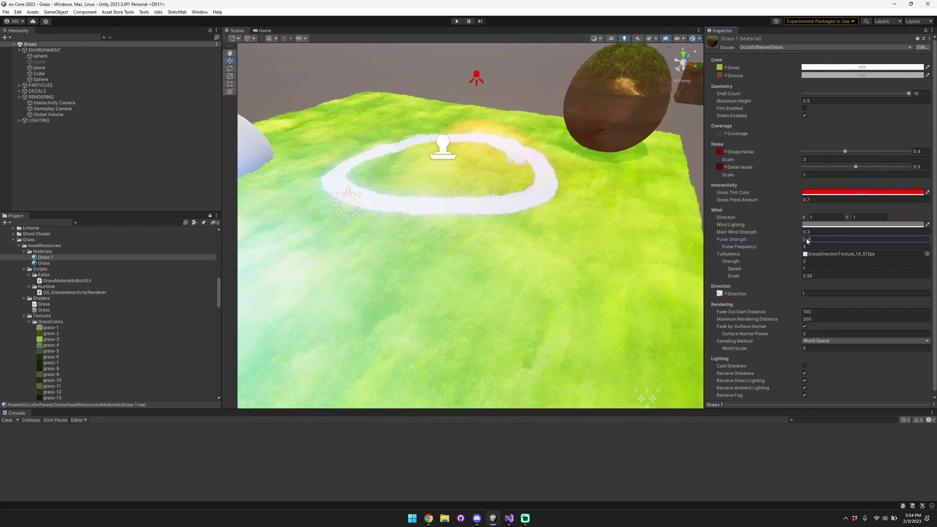
type("3")
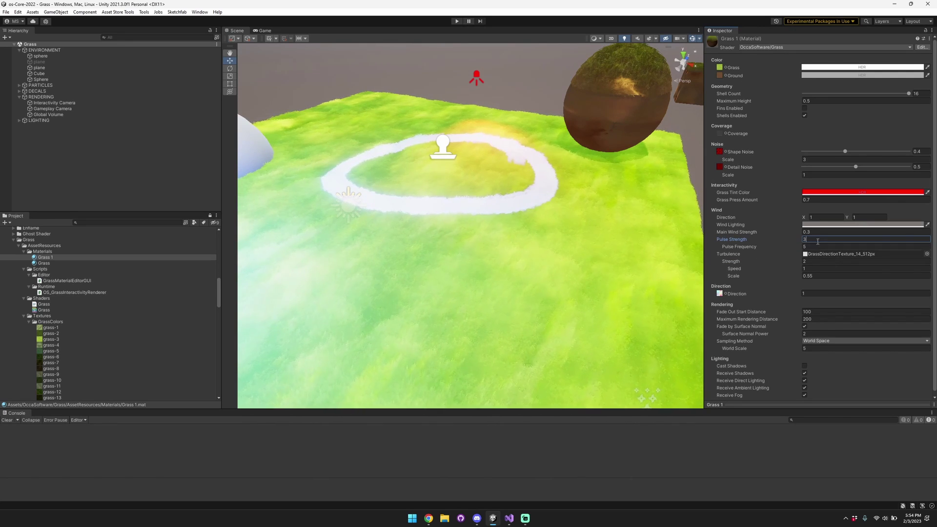
key("ctrl+z")
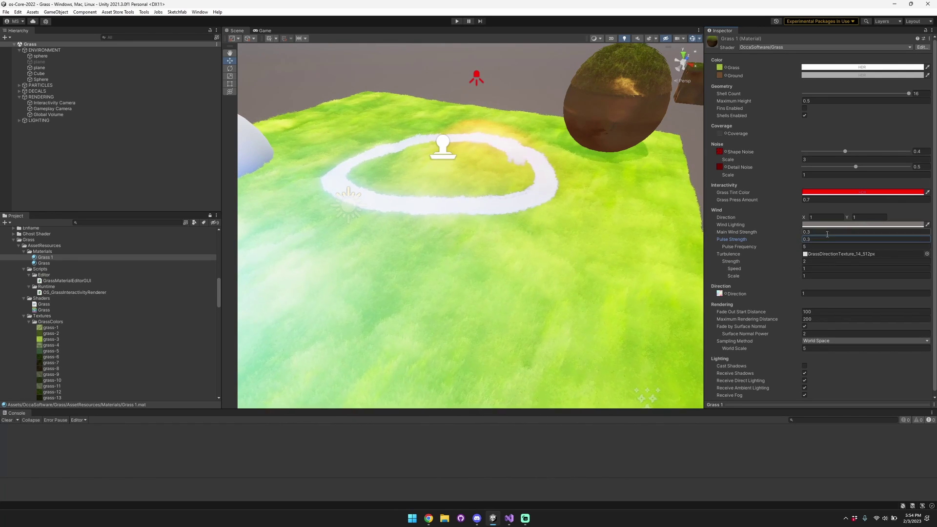
left_click(752, 233)
type("5")
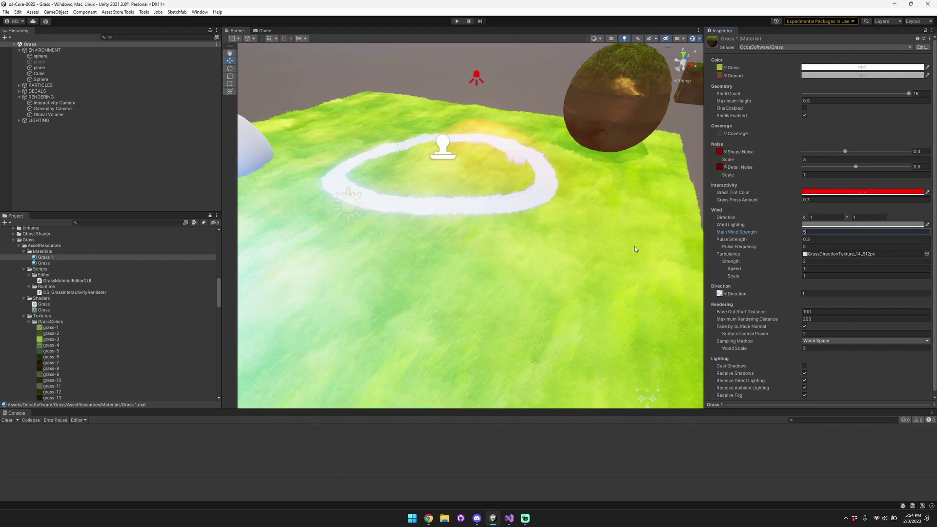
key("ctrl+z")
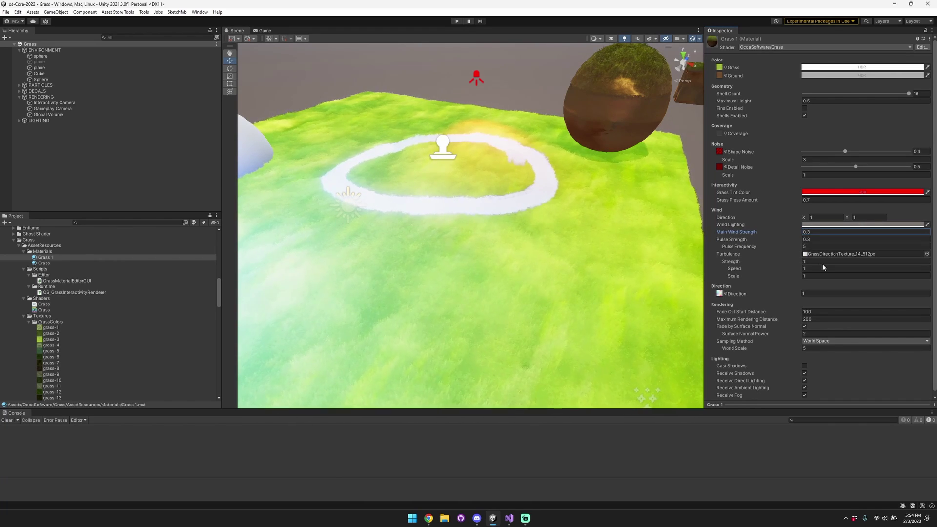
- Remove the texture from the Direction map and view the grass without it
right_click_drag(594, 239, 588, 238)
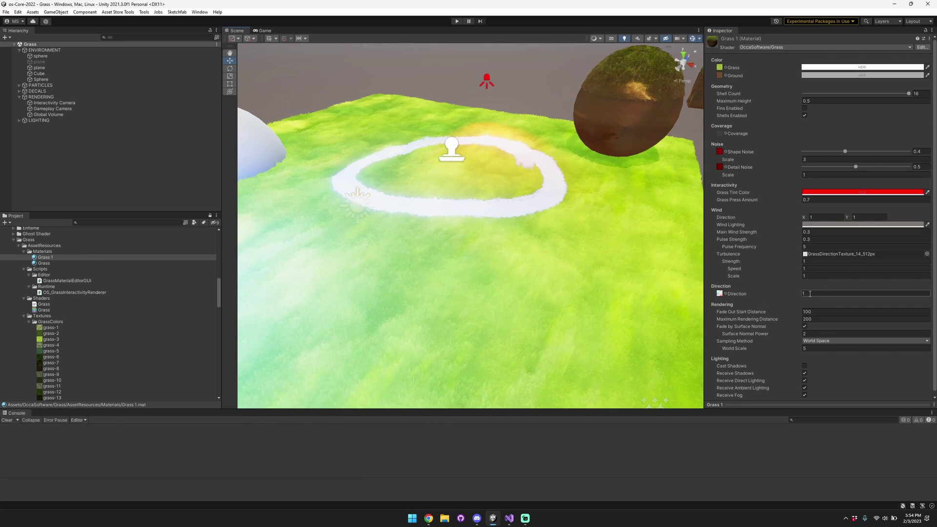
left_click(720, 294)
scroll(901, 350, "up", 5)
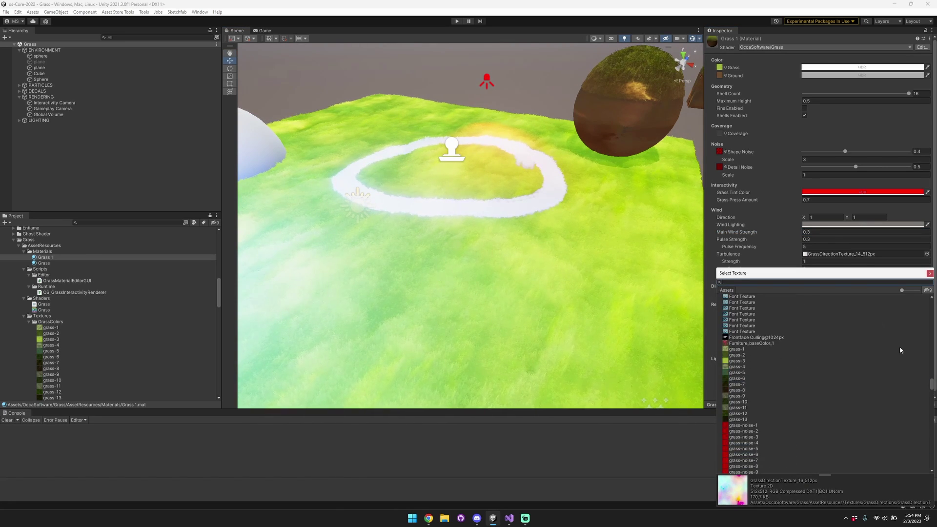
left_click_drag(931, 389, 911, 301)
left_click(748, 297)
key("s")
right_click_drag(540, 250, 506, 219)
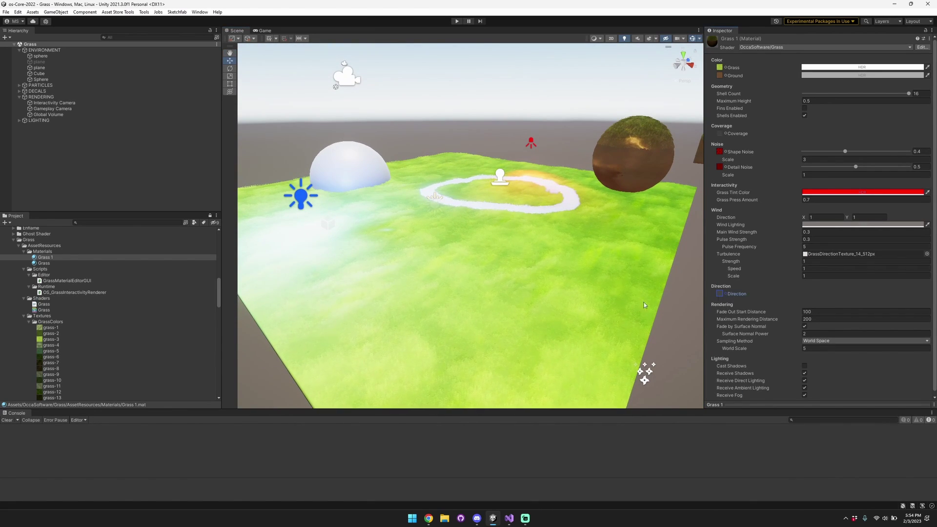
- Try GrassDirectionTexture_12_512px and GrassDirectionTexture_14_512px as the Direction map, and assign GrassDirectionTexture_8_256px
scroll(33, 331, "down", 5)
left_click_drag(79, 321, 726, 295)
right_click_drag(568, 264, 560, 266)
left_click(7, 420)
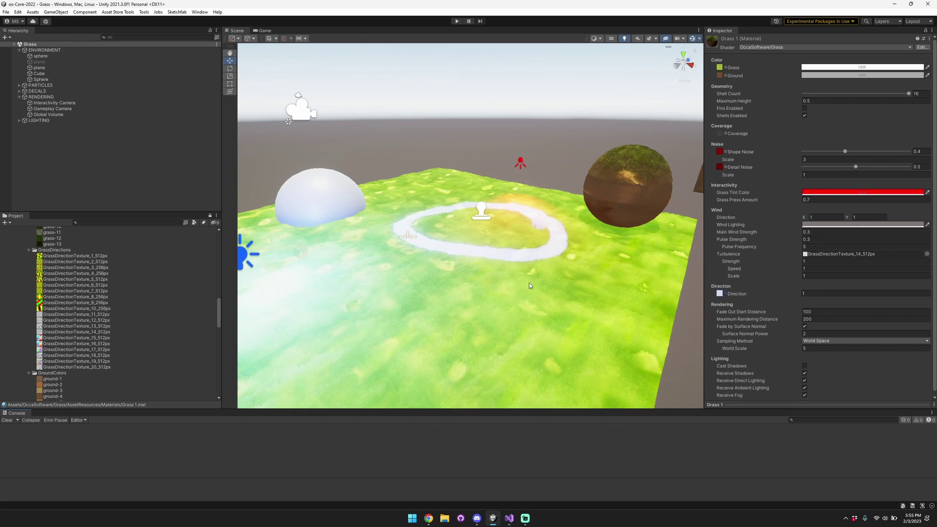
scroll(530, 286, "up", 2)
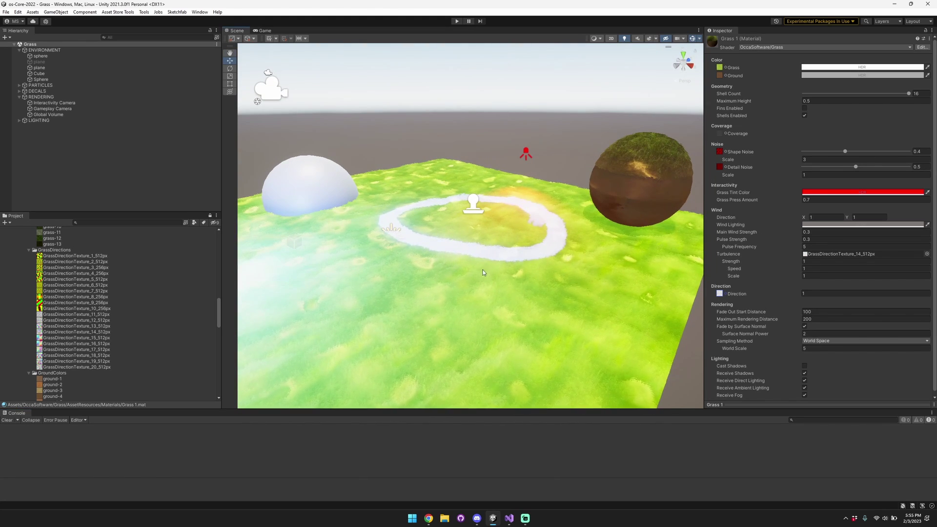
left_click_drag(101, 333, 728, 296)
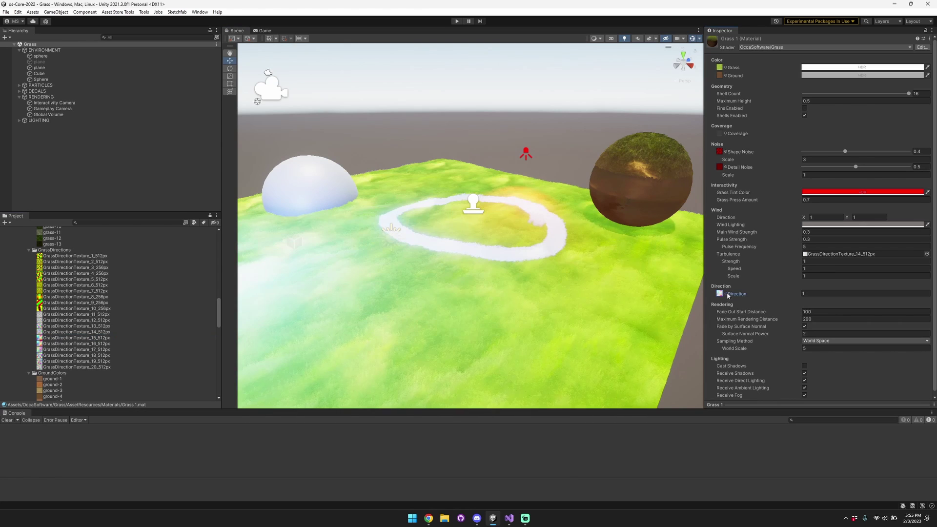
left_click_drag(84, 297, 725, 294)
- Try Direction strengths of 10 and 100 and inspect the grass near the white ring and sphere
mouse_move(554, 276)
right_mouse_down()
mouse_move(564, 284)
mouse_move(523, 282)
mouse_move(548, 287)
right_mouse_up()
left_click(807, 294)
key("Return")
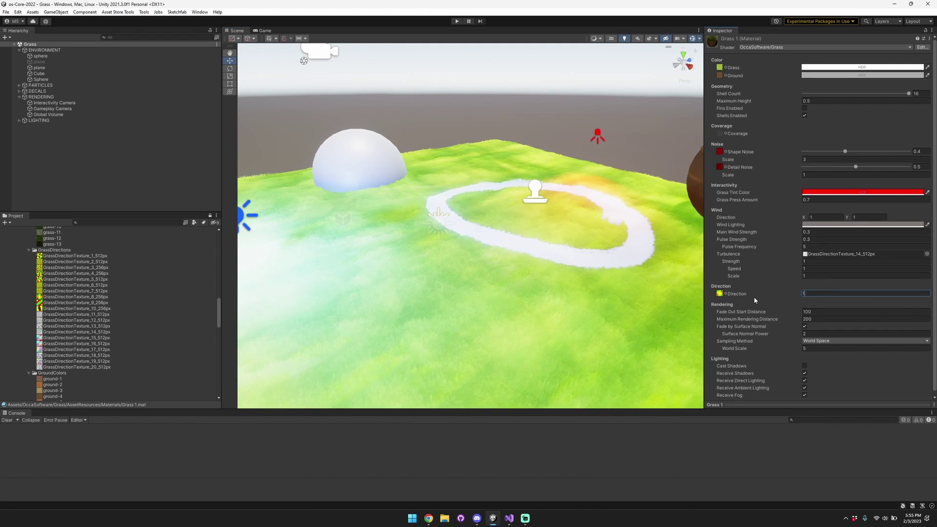
type("0")
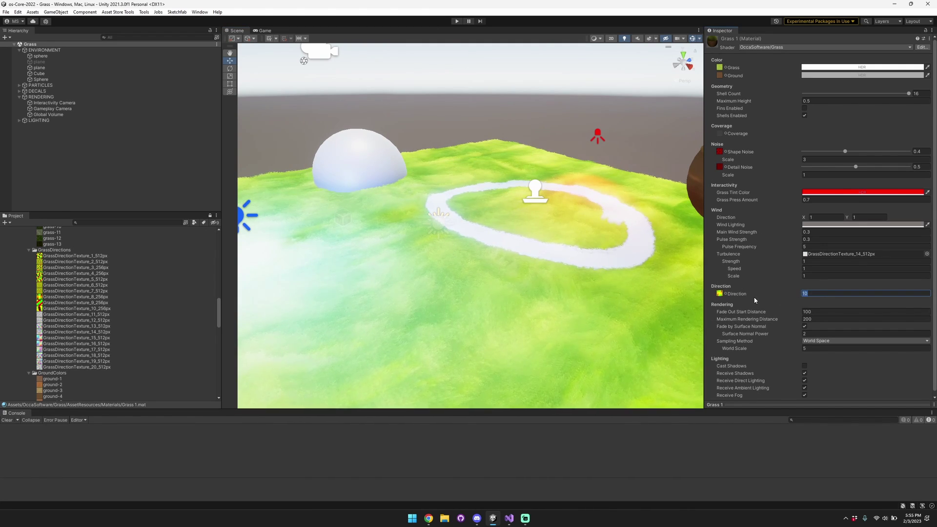
type("0")
left_click_drag(448, 294, 553, 287, "alt")
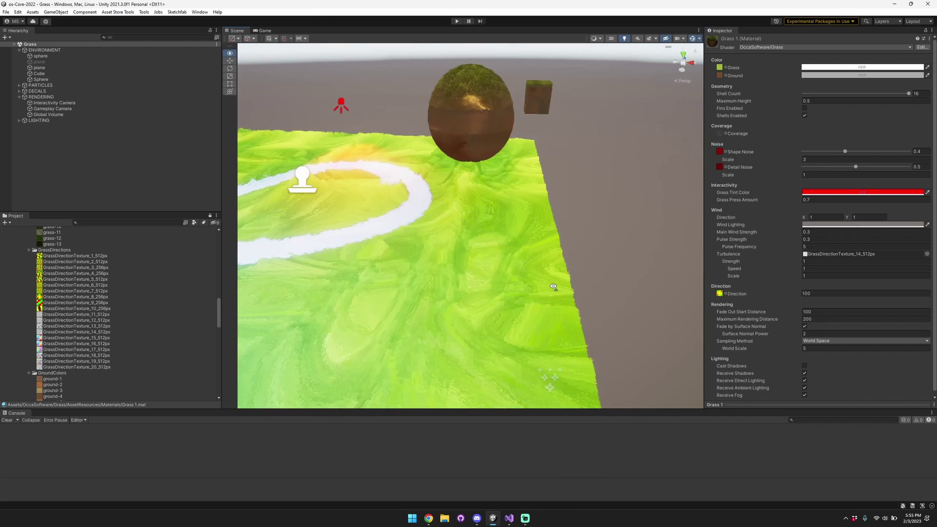
key("a")
right_click_drag(539, 297, 547, 293)
key("w")
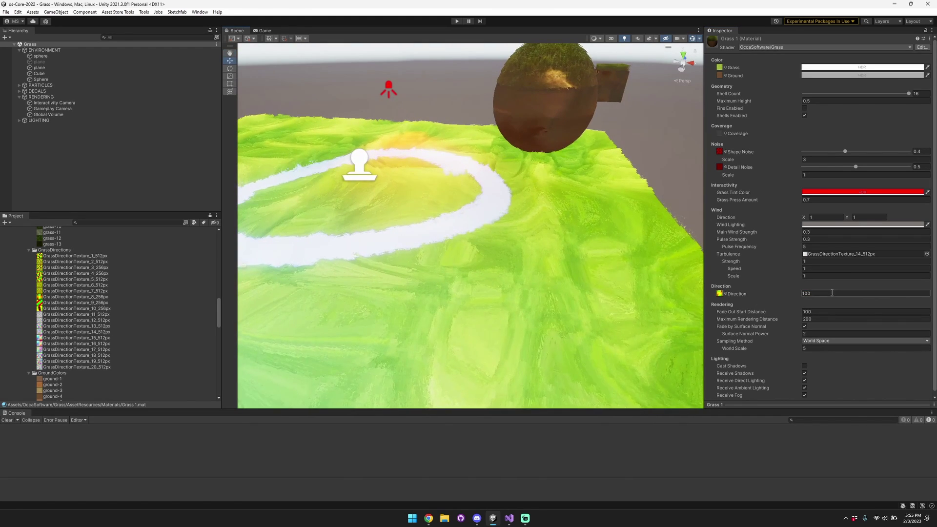
- Try Direction strengths of 20 and 10, and set the value to 5
type("20")
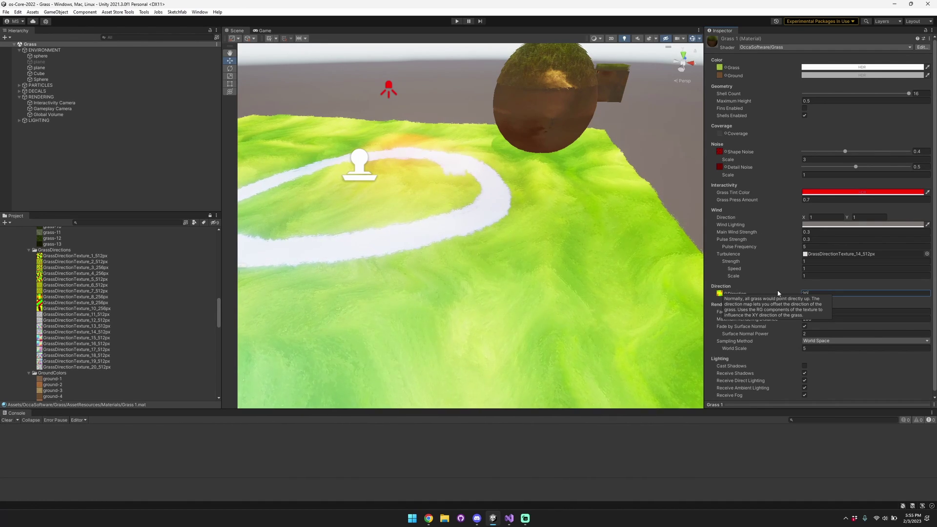
key("BackSpace")
key("BackSpace")
type("10")
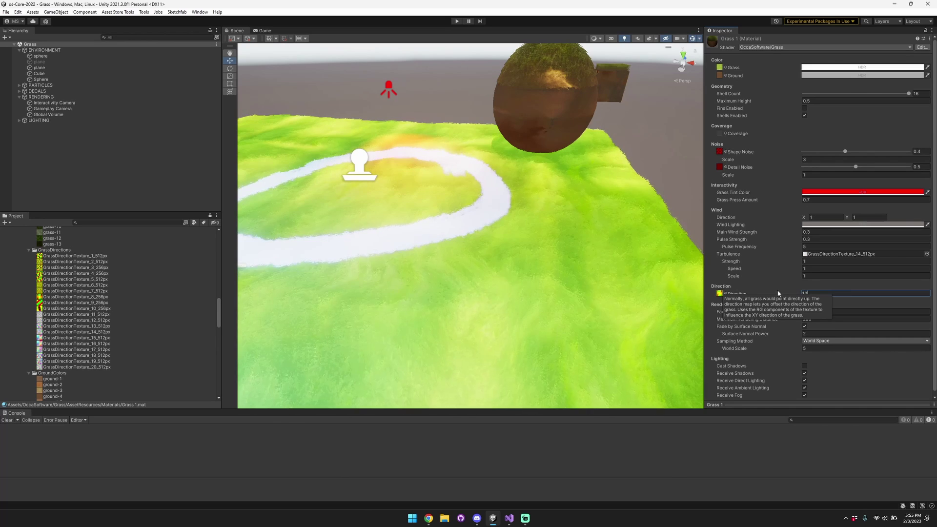
key("BackSpace")
key("BackSpace")
type("5")
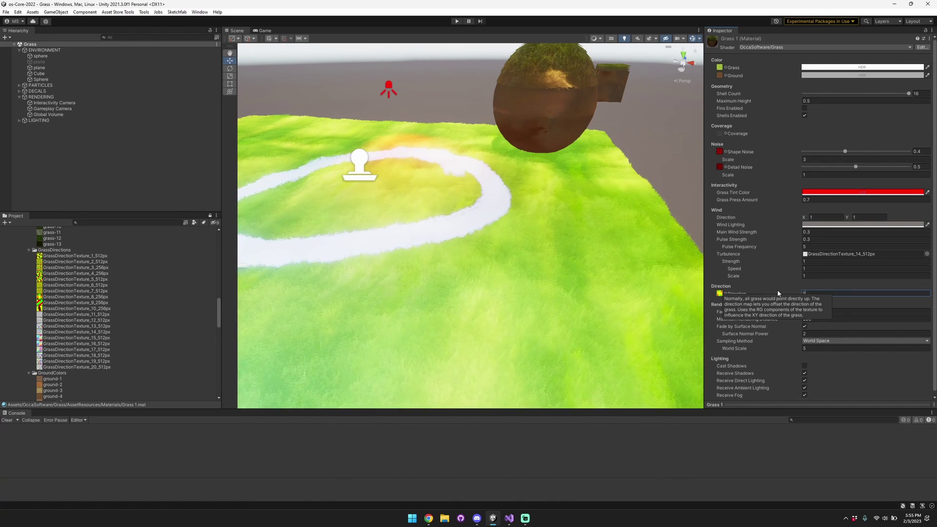
- Set Grass 1's Fade Out Start Distance to 10 and Maximum Rendering Distance to 20, and view the whole plane
right_click_drag(524, 215, 436, 207)
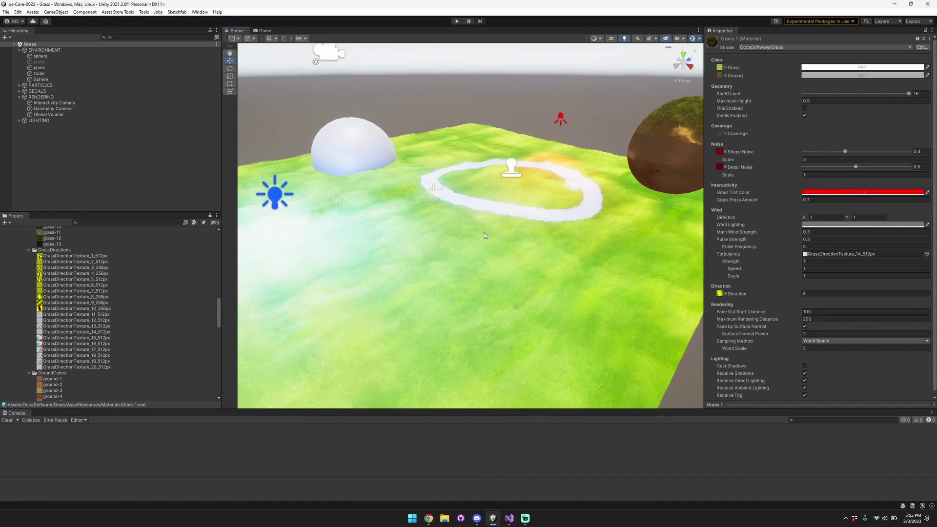
scroll(763, 273, "down", 1)
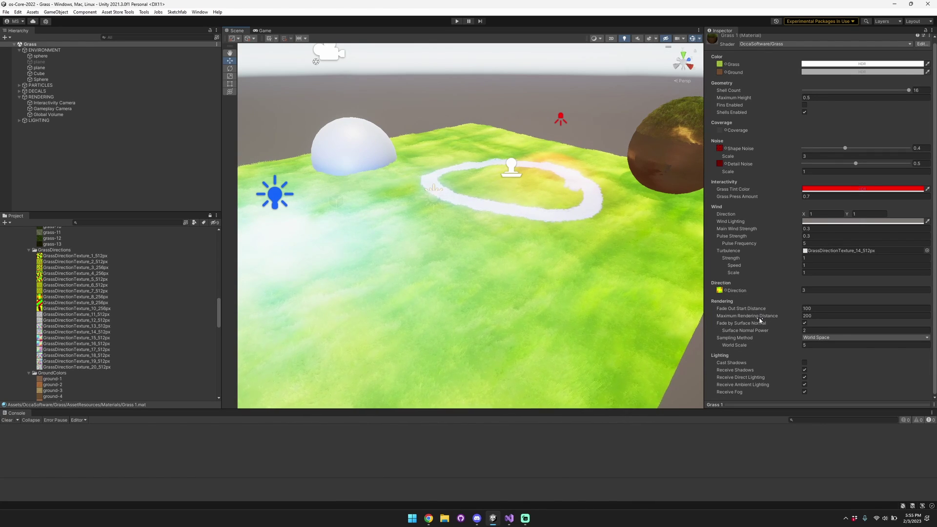
left_click(811, 314)
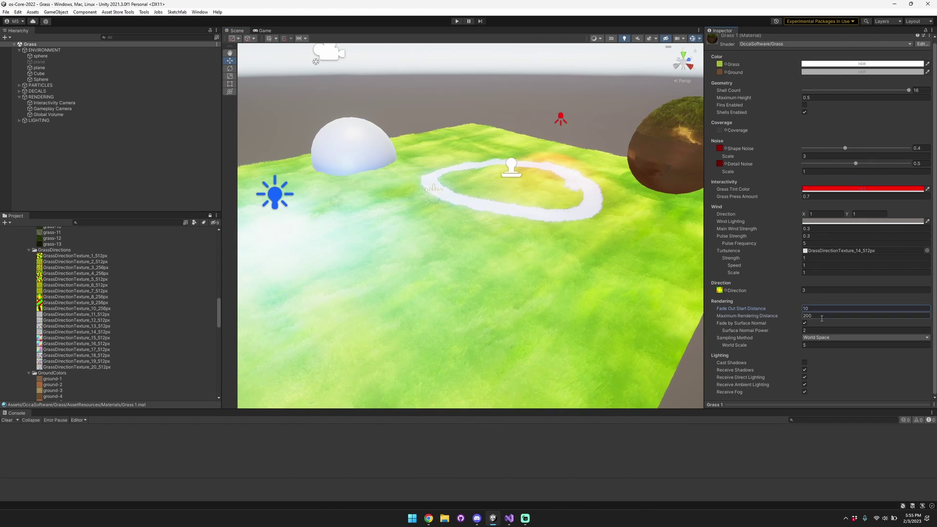
type("20")
scroll(482, 177, "down", 10)
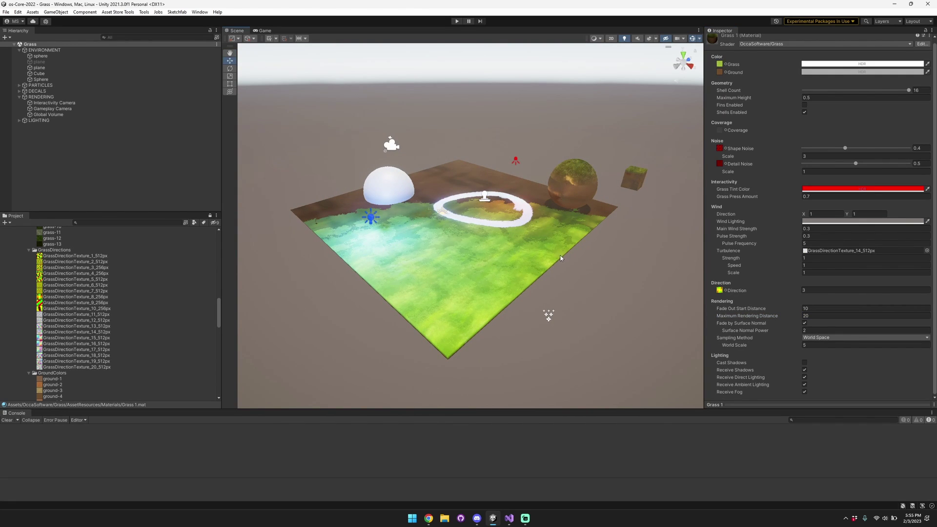
- Examine how the grass fades with distance by viewing the plane from several angles and distances
right_click_drag(499, 224, 402, 200)
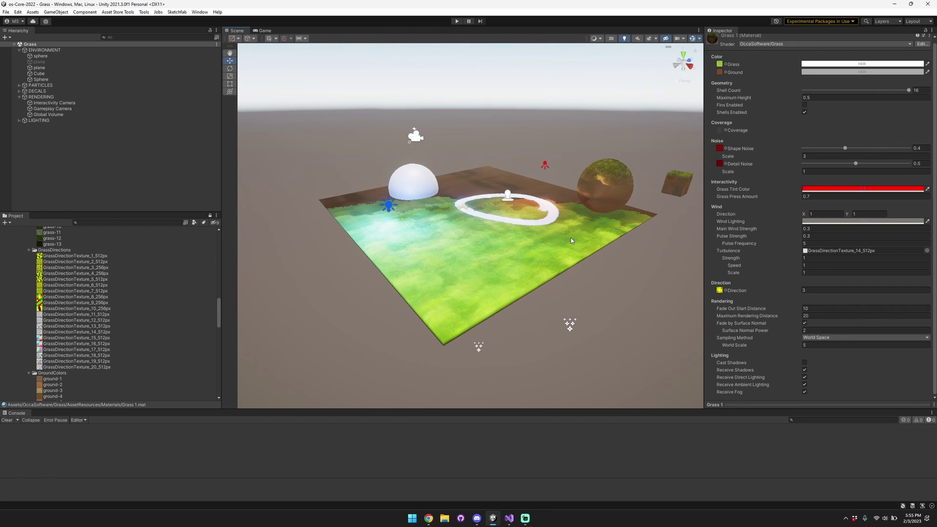
left_click_drag(560, 226, 556, 208, "alt")
scroll(556, 208, "up", 5, "alt")
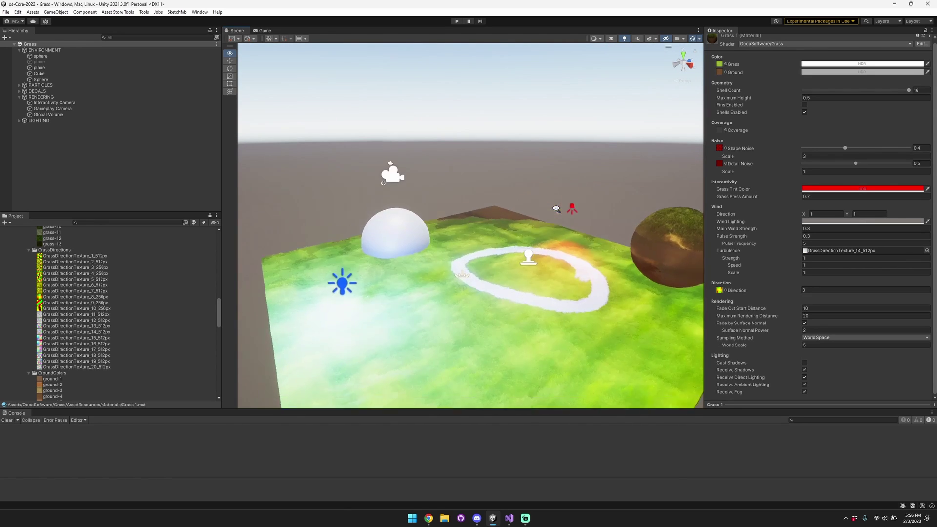
scroll(556, 208, "up", 5, "alt")
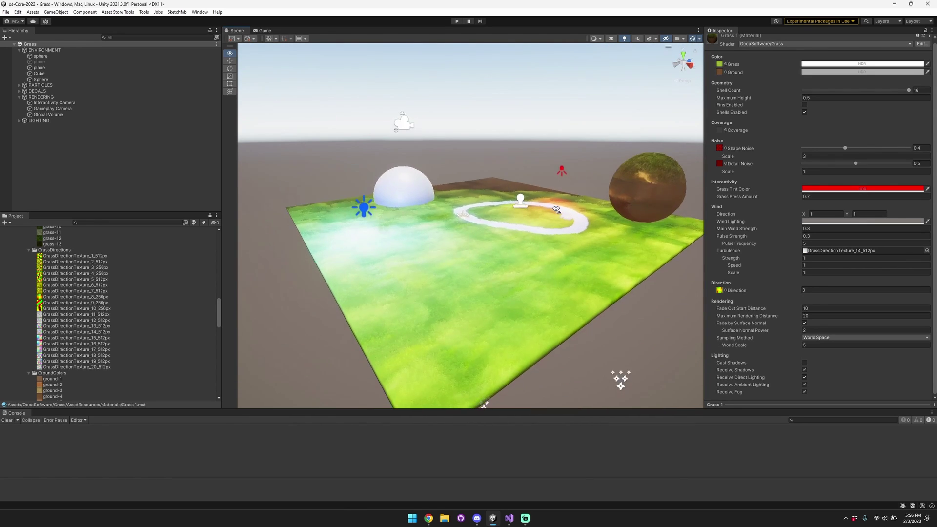
right_click_drag(557, 210, 557, 210)
right_click_drag(485, 207, 487, 203)
key("s")
key("w")
left_click_drag(488, 204, 517, 209, "alt")
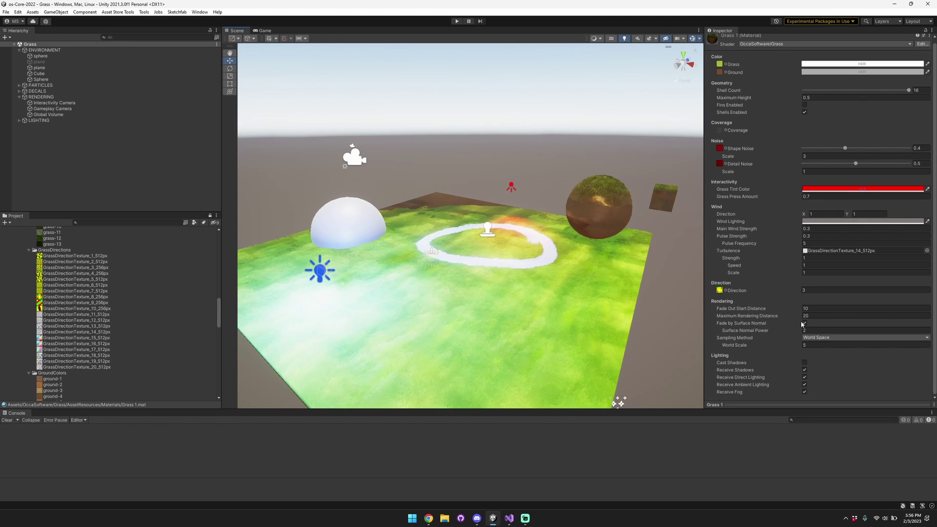
- Turn off Fade by Surface Normal in the brown sphere's Grass material and inspect the grass on the sphere
left_click(594, 218)
double_click(858, 130)
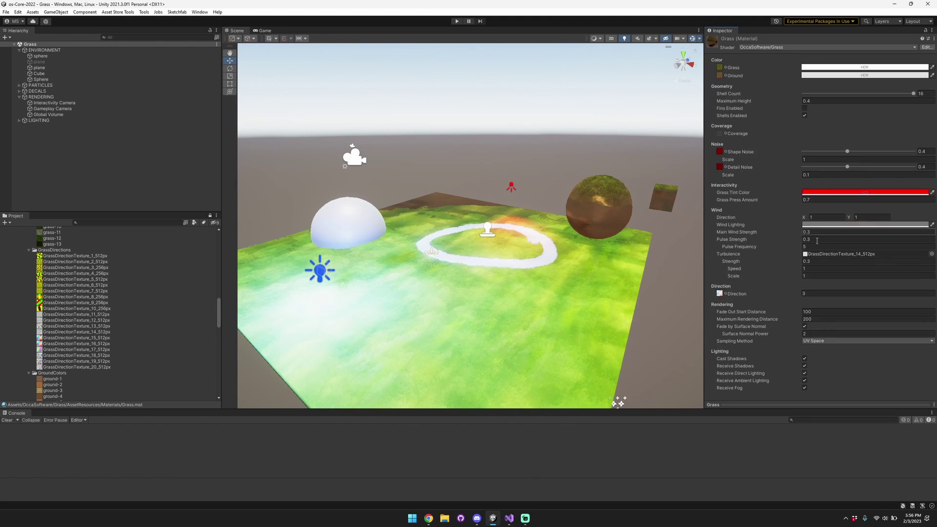
left_click(805, 326)
scroll(590, 192, "up", 6, "alt")
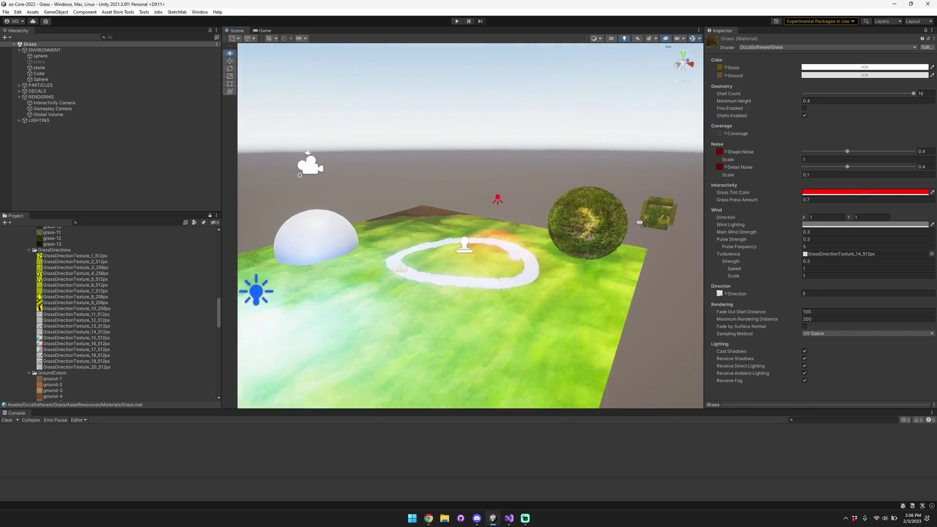
left_click_drag(591, 192, 677, 198, "alt")
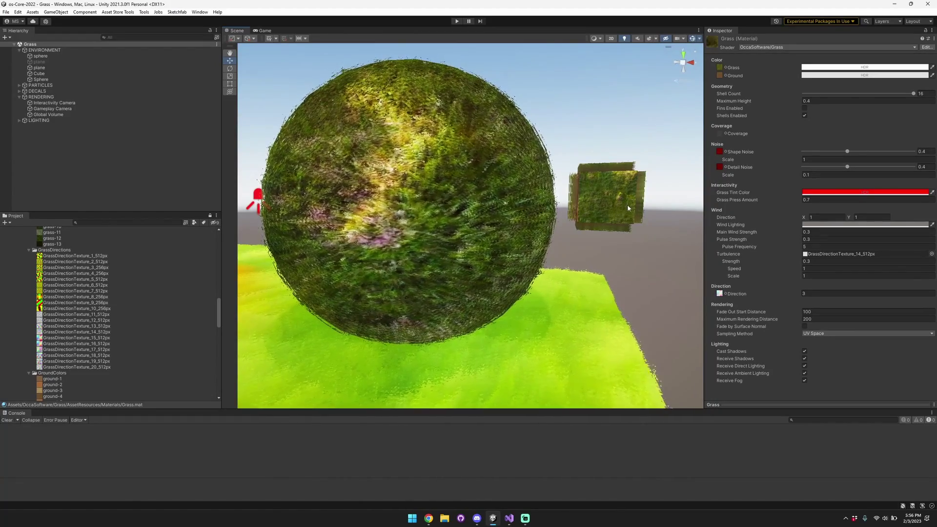
- Switch the cube's Grass material to World Space sampling and inspect the sides of the cube
left_click_drag(627, 204, 575, 246, "alt")
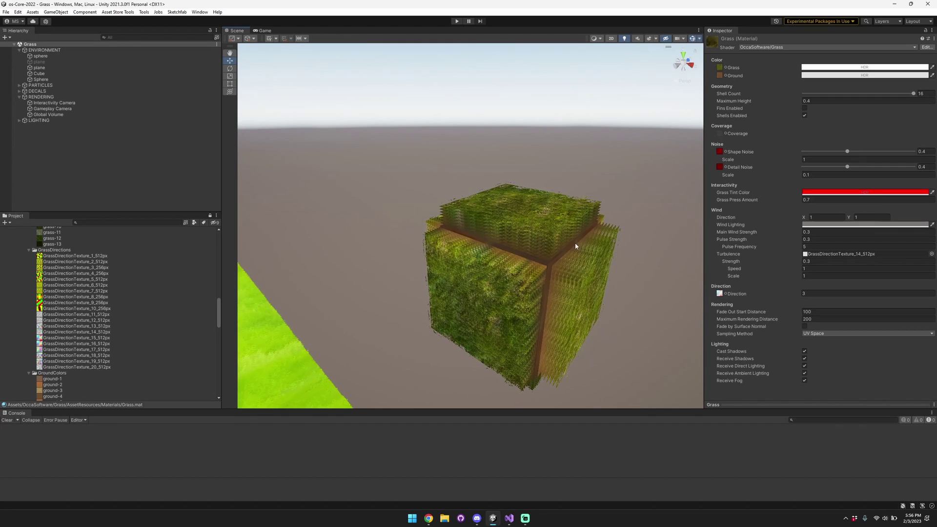
left_click(534, 278)
double_click(842, 131)
left_click(818, 333)
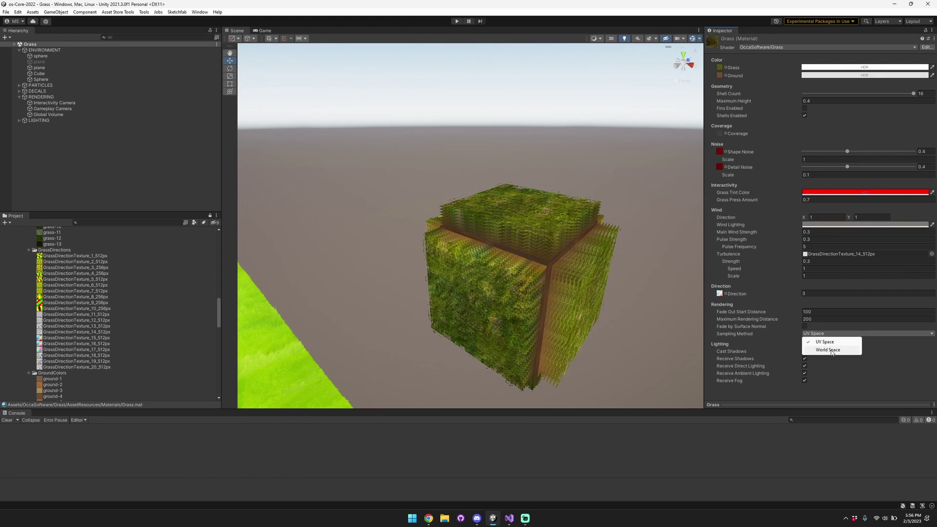
left_click(746, 336)
left_click(835, 333)
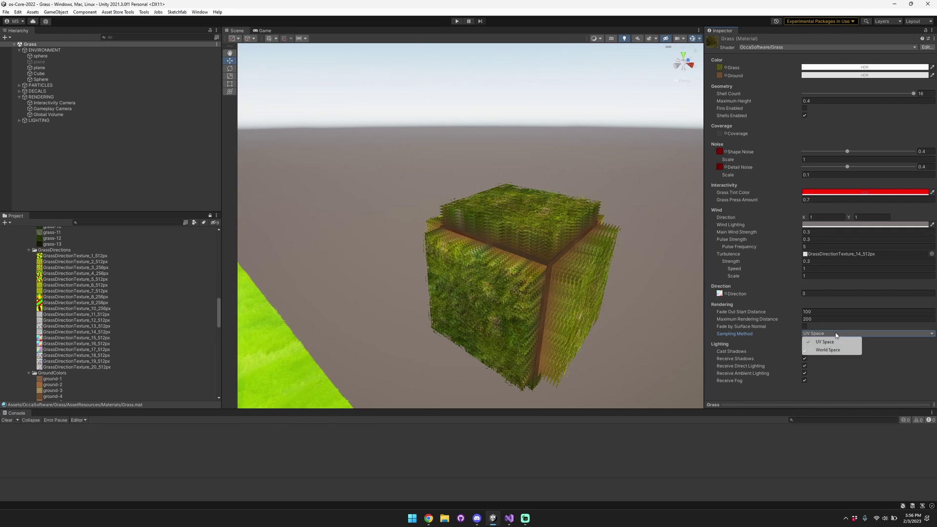
left_click(835, 351)
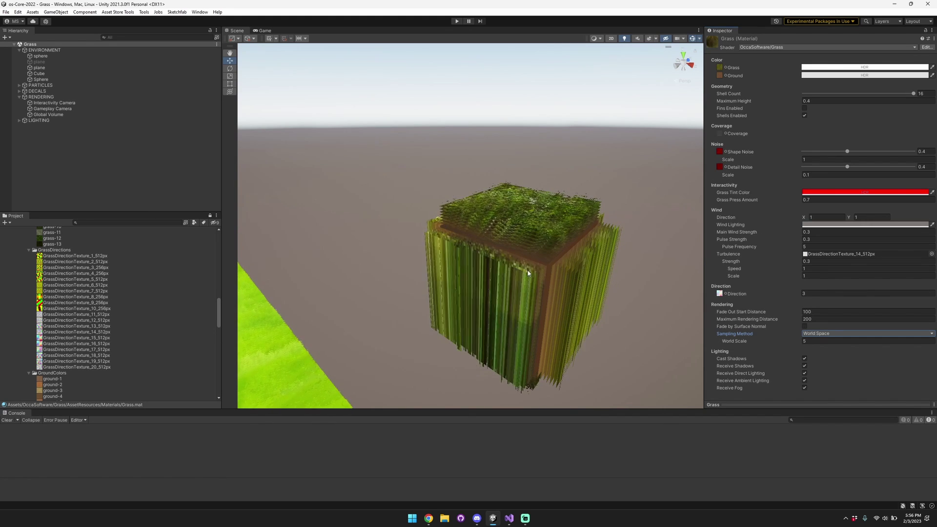
right_click_drag(513, 264, 408, 265)
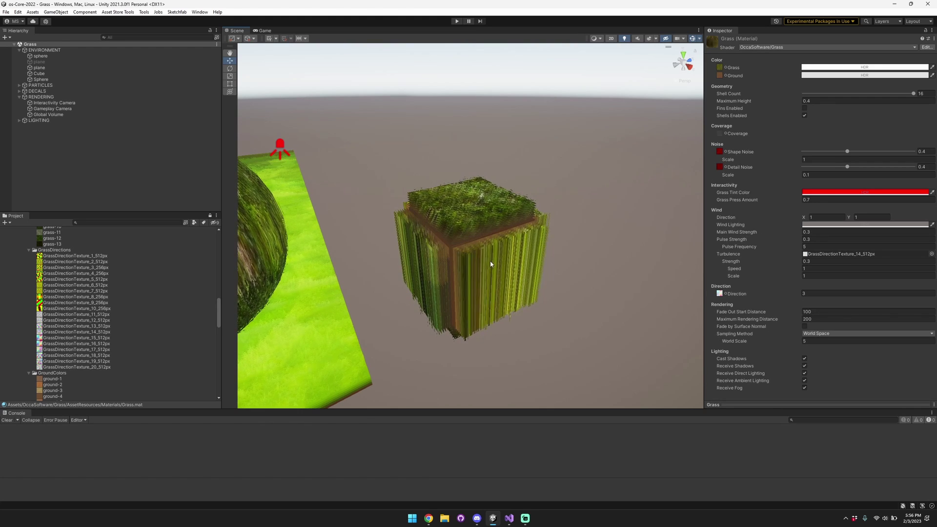
- Set the Grass material's Sampling Method to UV Space, inspect the cube, and enable Fade by Surface Normal
left_click(812, 333)
left_click(816, 349)
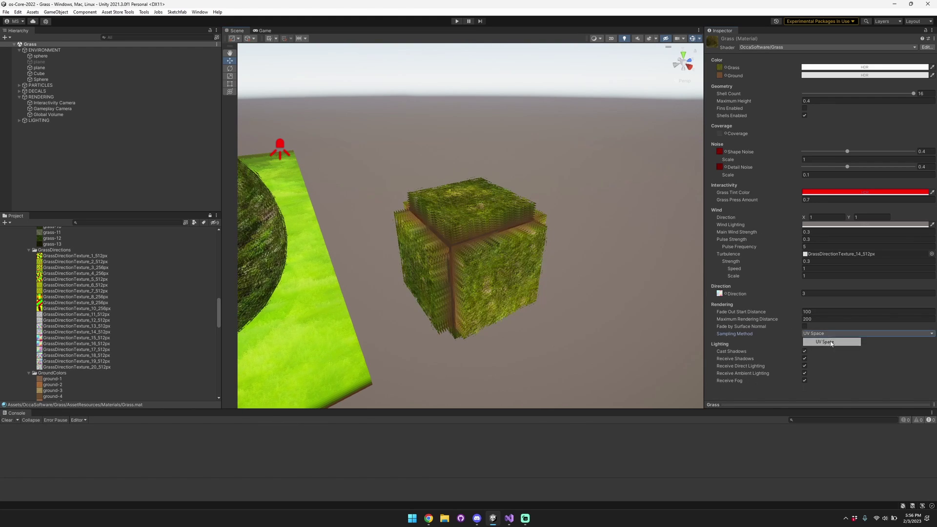
right_click_drag(457, 268, 620, 268)
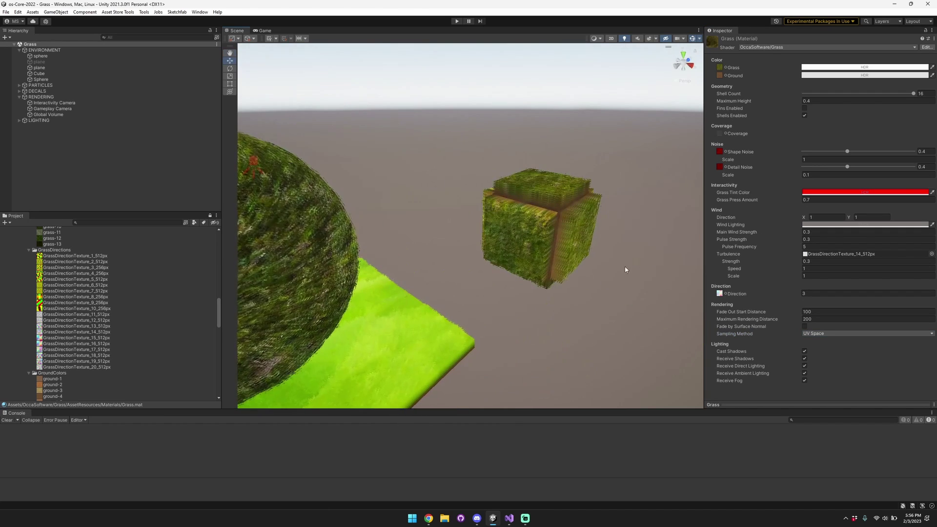
left_click(805, 326)
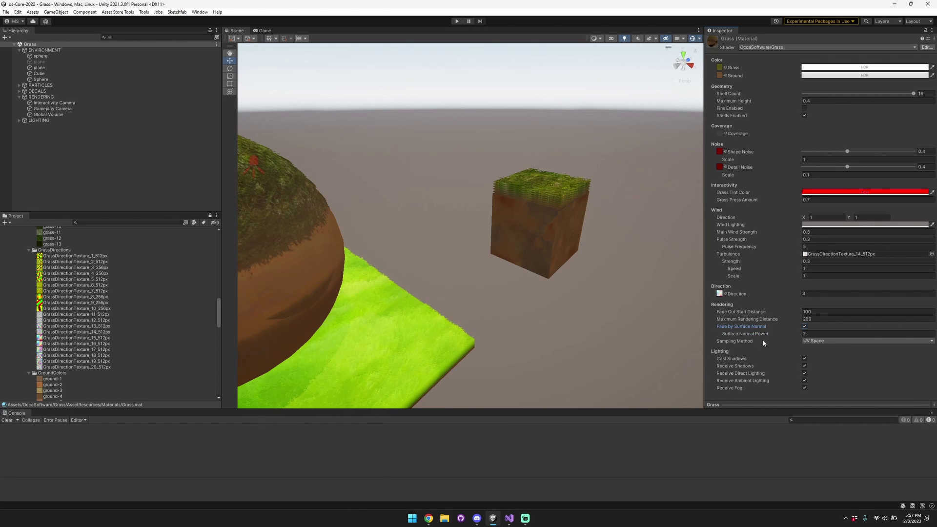
- Try World Space sampling on the Grass material with the surface normal fade enabled, and undo the change
left_click(831, 340)
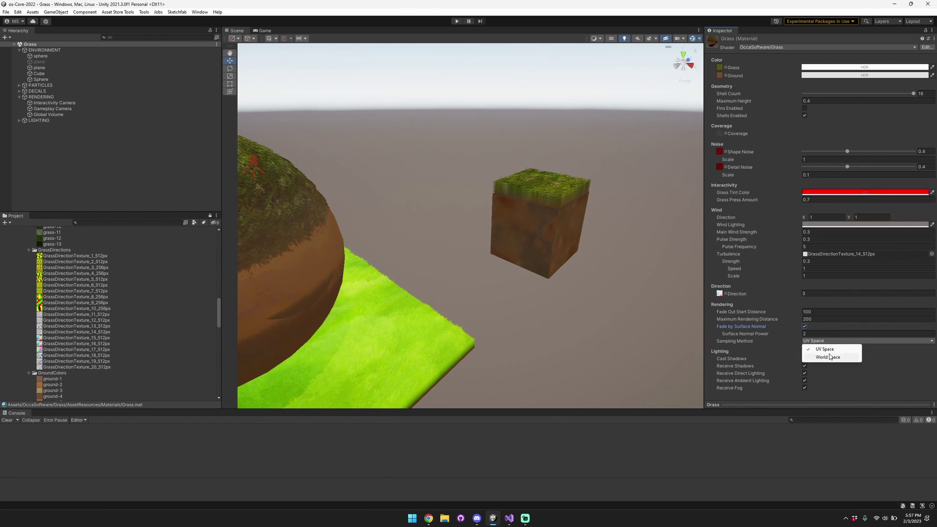
left_click(833, 358)
right_click_drag(570, 292, 552, 282)
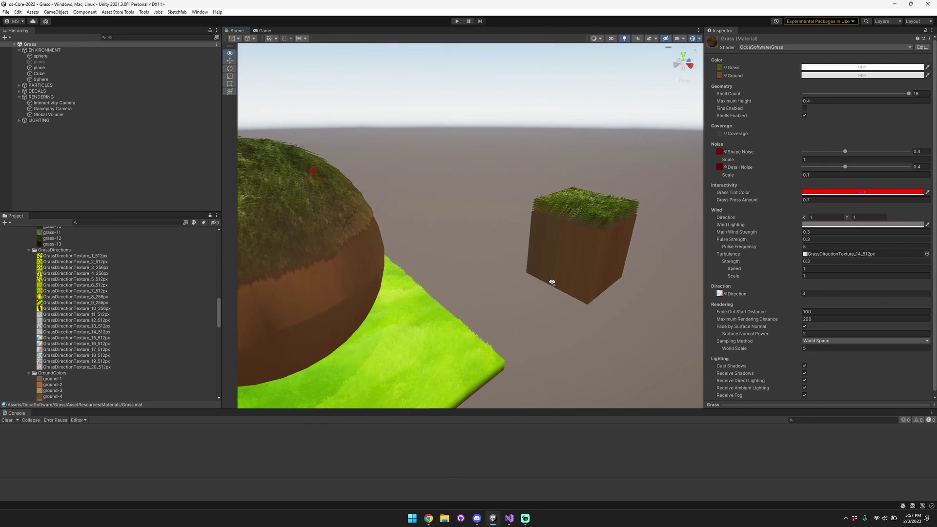
key("ctrl+z")
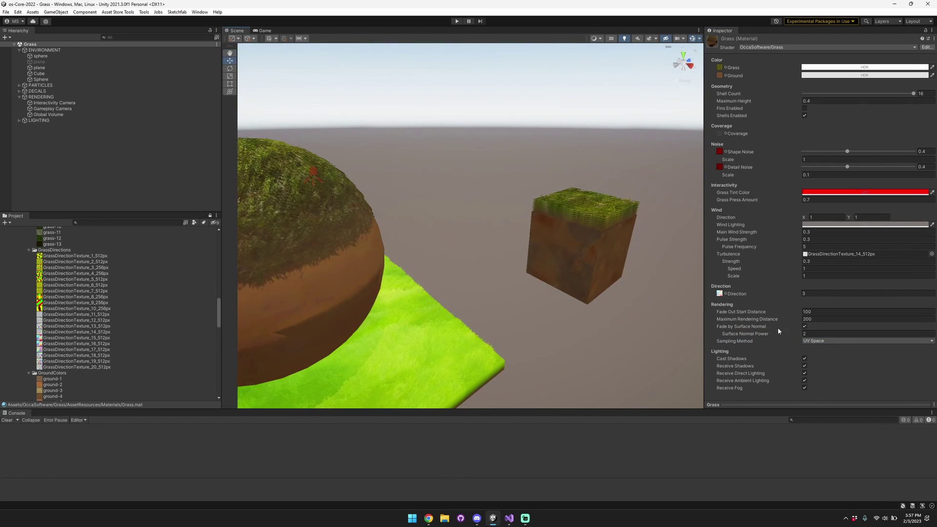
- Toggle Fade by Surface Normal off and on again to compare the grass on the sphere and cube
key("s")
right_click_drag(561, 285, 557, 279)
left_click(805, 328)
left_click(805, 328)
- Open the plane's Grass 1 material, try a different World Scale, and undo that change
right_click_drag(401, 269, 385, 268)
left_click_drag(385, 268, 488, 303, "alt")
left_click(488, 302)
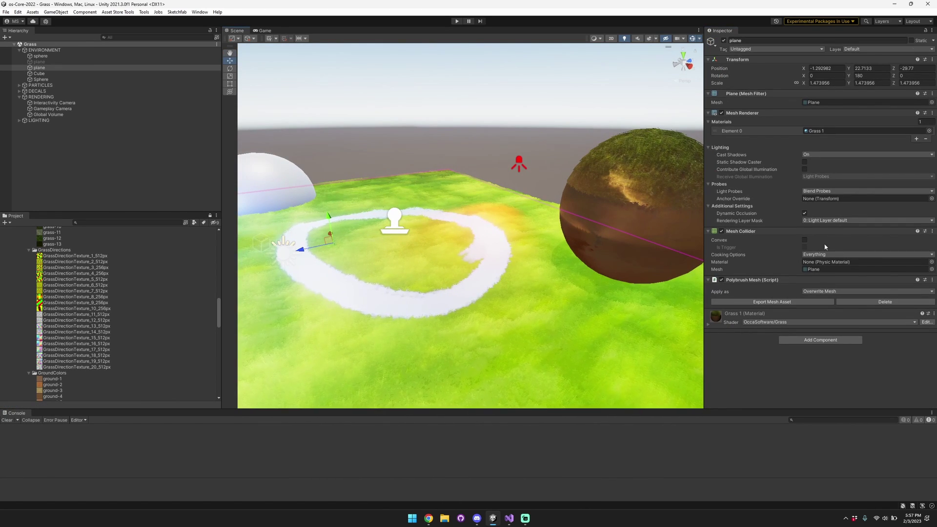
double_click(836, 129)
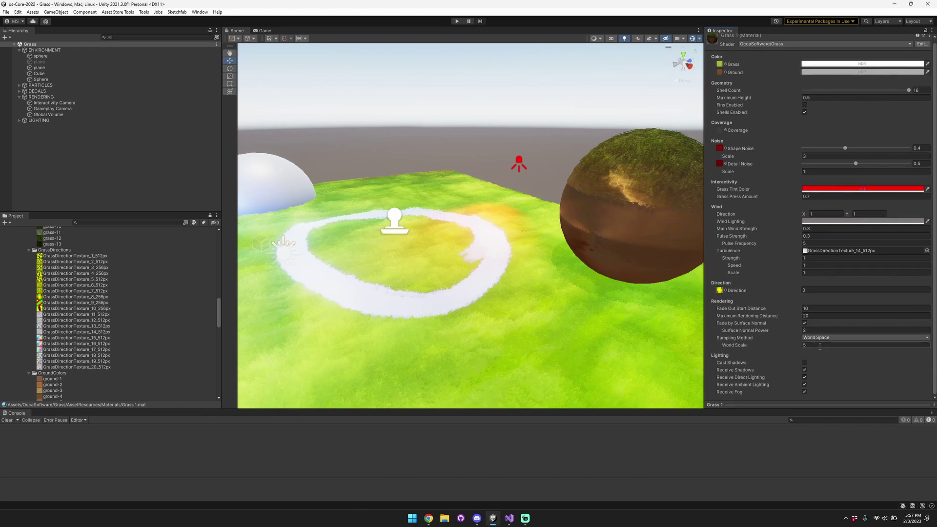
mouse_move(769, 344)
left_mouse_down()
mouse_move(744, 348)
mouse_move(759, 348)
left_mouse_up()
key("ctrl+z")
- Enable Cast Shadows for the Grass 1 material and inspect the grass on the plane
key("s")
right_click_drag(637, 305, 632, 295)
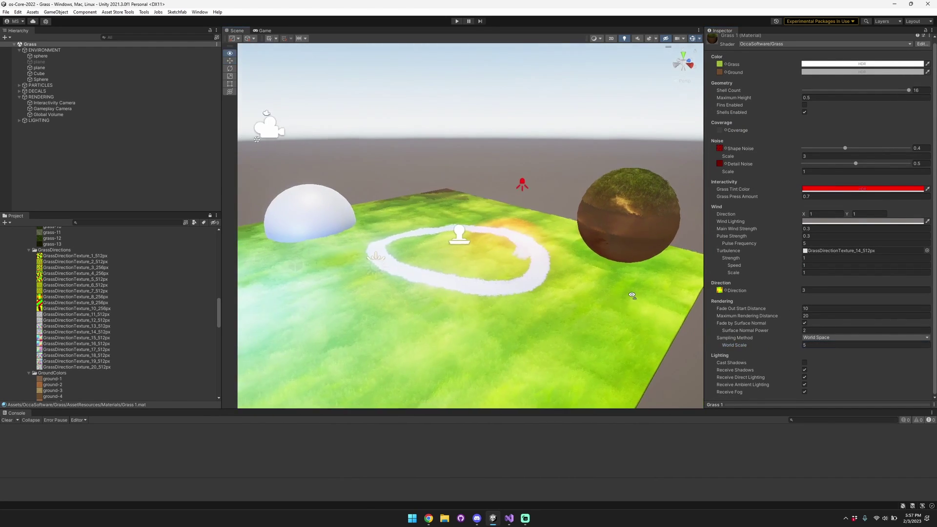
left_click(804, 363)
mouse_move(564, 289)
left_mouse_down("alt")
mouse_move(572, 271)
mouse_move(578, 298)
mouse_move(561, 306)
left_mouse_up("alt")
- Browse the grass asset's textures, materials and scripts, and expand the scene's PARTICLES group
scroll(76, 303, "down", 15)
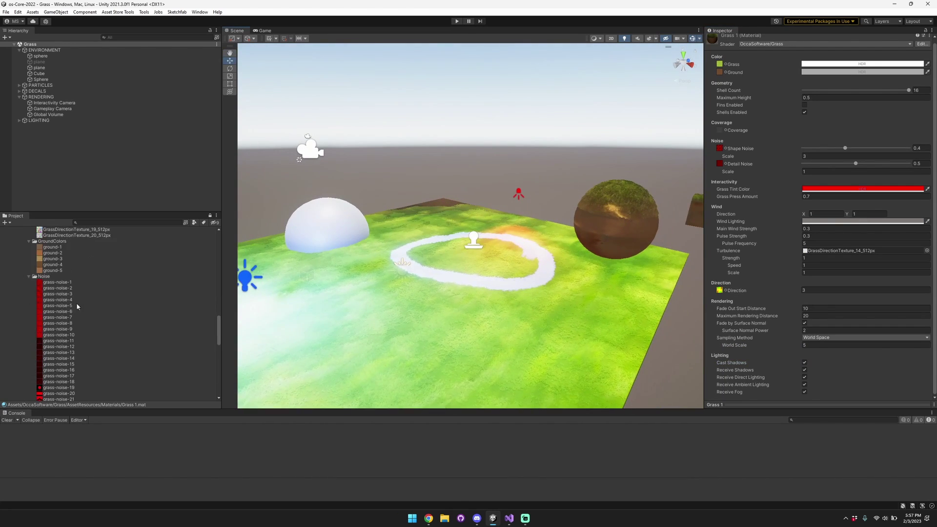
scroll(106, 311, "up", 15)
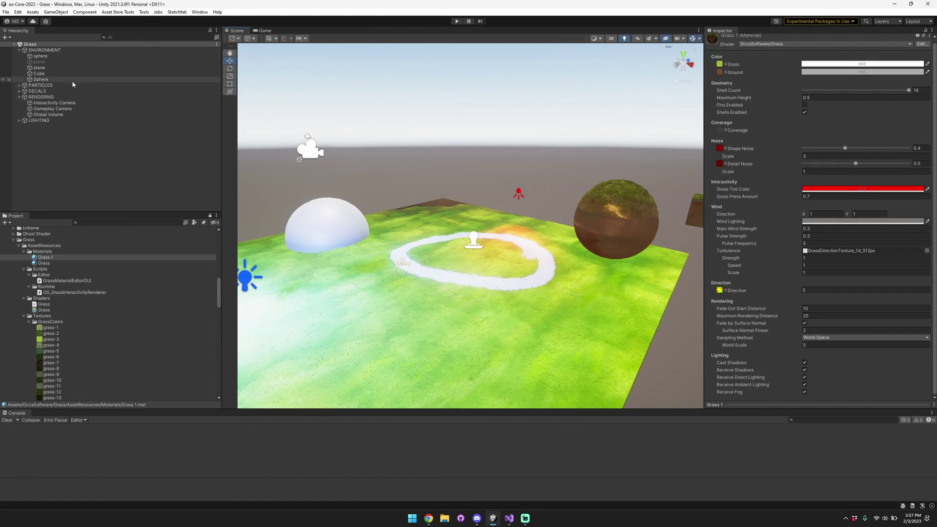
left_click(19, 86)
left_click(23, 108)
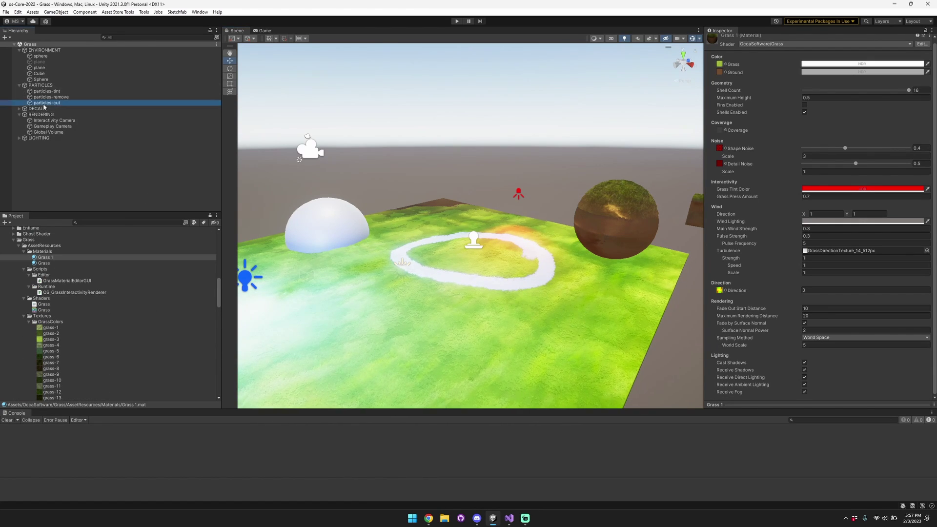
- Expand the DECALS group, reposition the Decal Projector on the grass plane, and save the scene
left_click(19, 108)
left_click(37, 115)
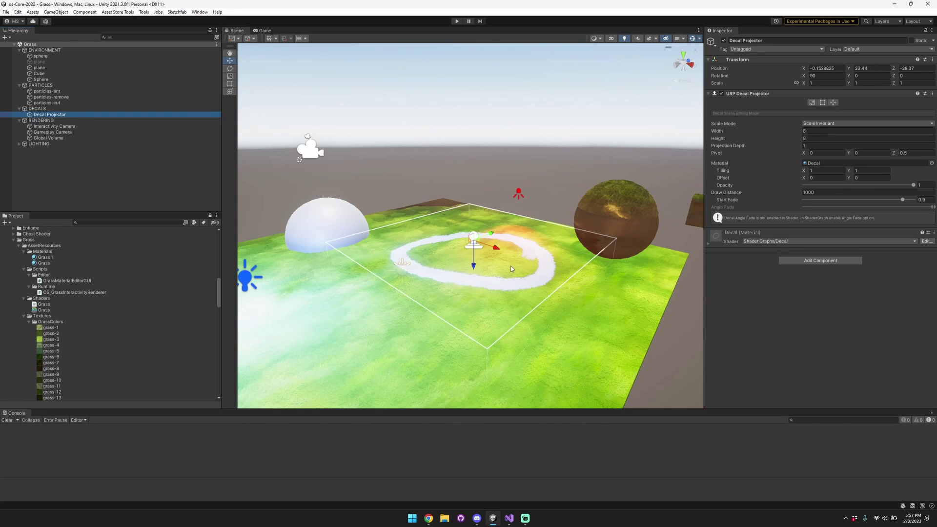
left_click_drag(497, 255, 444, 279)
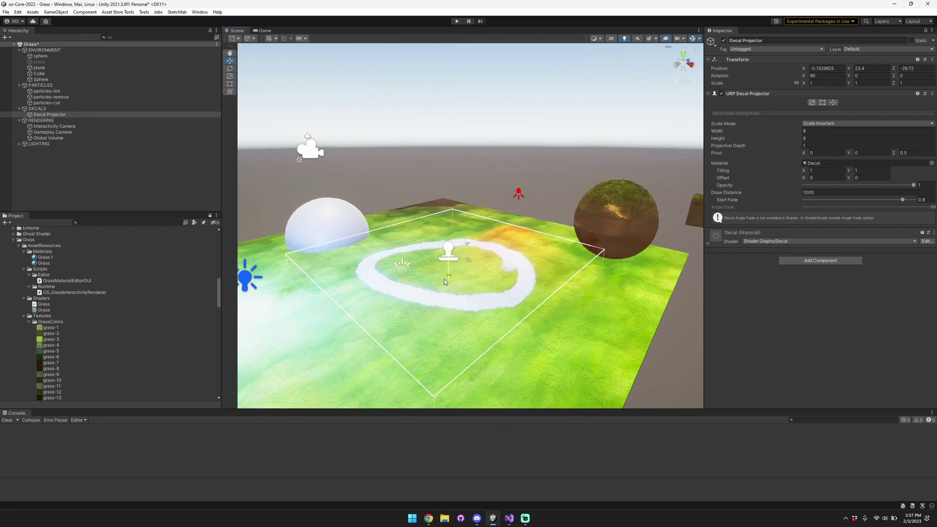
left_click_drag(468, 244, 516, 226)
key("ctrl+s")
- Move the blue Point Light across the grass toward the white sphere
right_click_drag(337, 254, 304, 262)
left_click(344, 244)
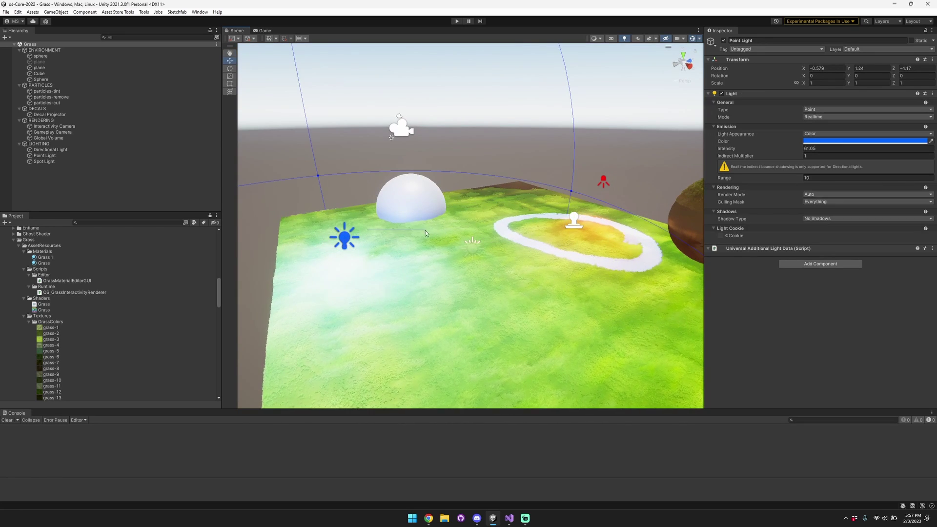
left_click_drag(374, 232, 413, 226)
- Move the red Spot Light to about X -0.86, Y 1.07, Z 8.75 and save the scene
left_click(604, 181)
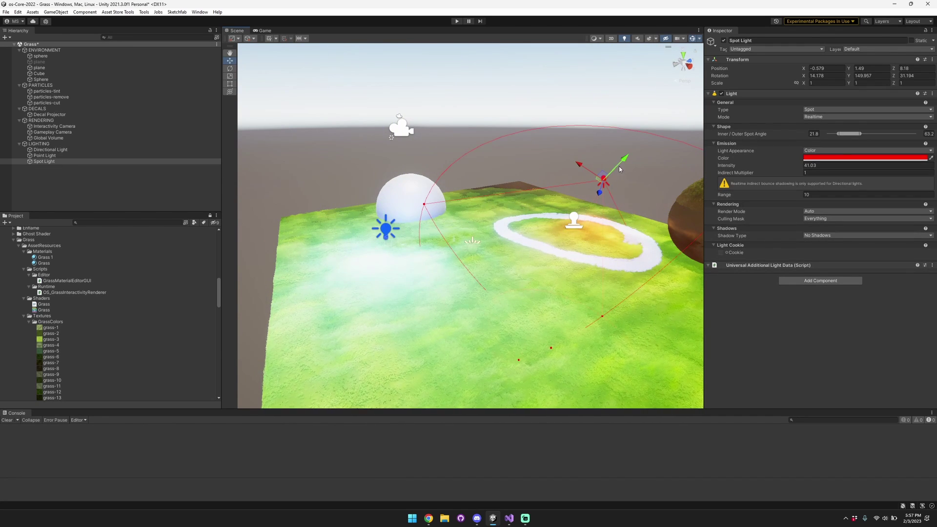
left_click_drag(623, 161, 620, 184)
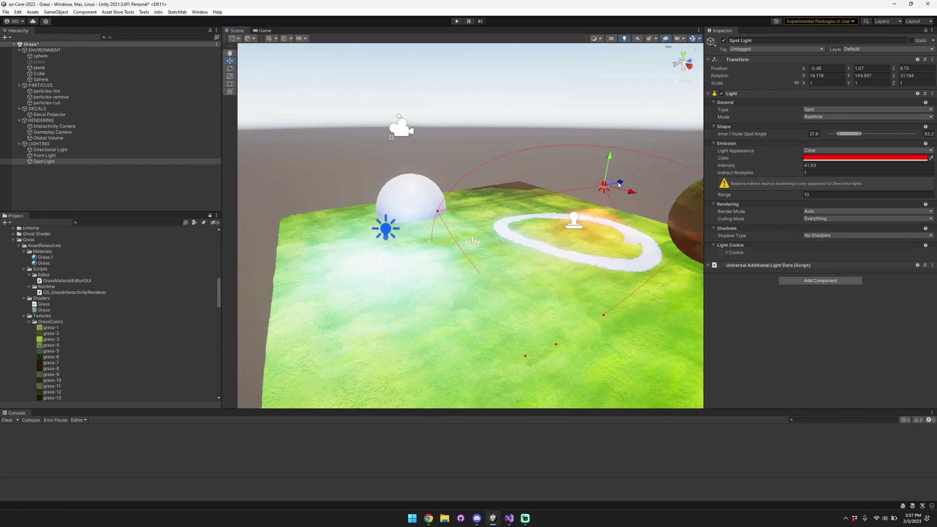
key("ctrl+s")
- Rotate the Directional Light to about X 155.5, Y -89, Z 140.3 and save the scene
left_click(389, 155)
right_click_drag(389, 156, 433, 149)
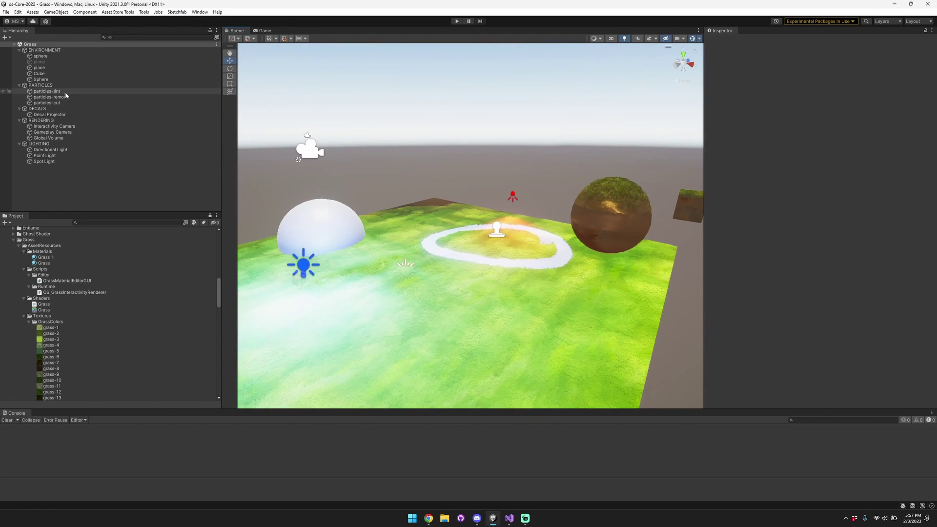
left_click(54, 149)
key("e")
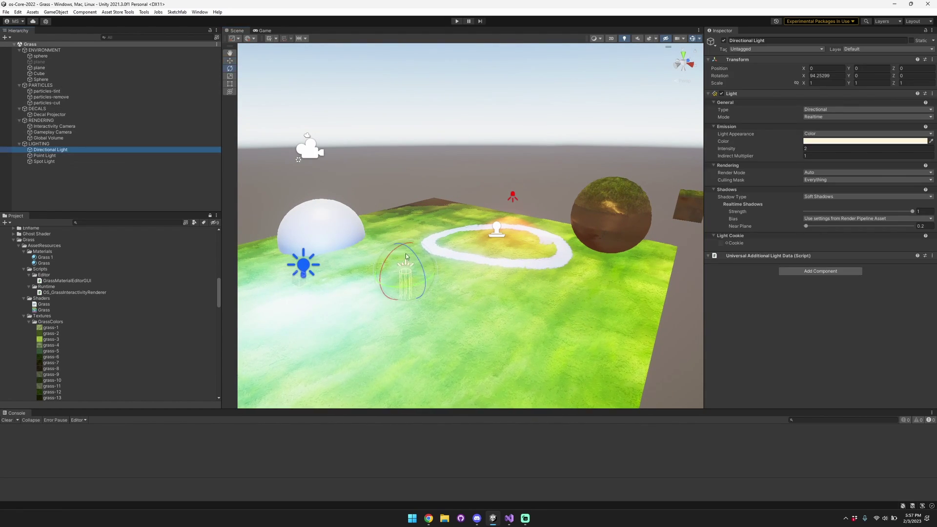
mouse_move(407, 256)
left_mouse_down()
mouse_move(385, 260)
mouse_move(333, 333)
mouse_move(359, 272)
mouse_move(448, 204)
mouse_move(461, 204)
mouse_move(422, 263)
mouse_move(488, 255)
mouse_move(486, 283)
left_mouse_up()
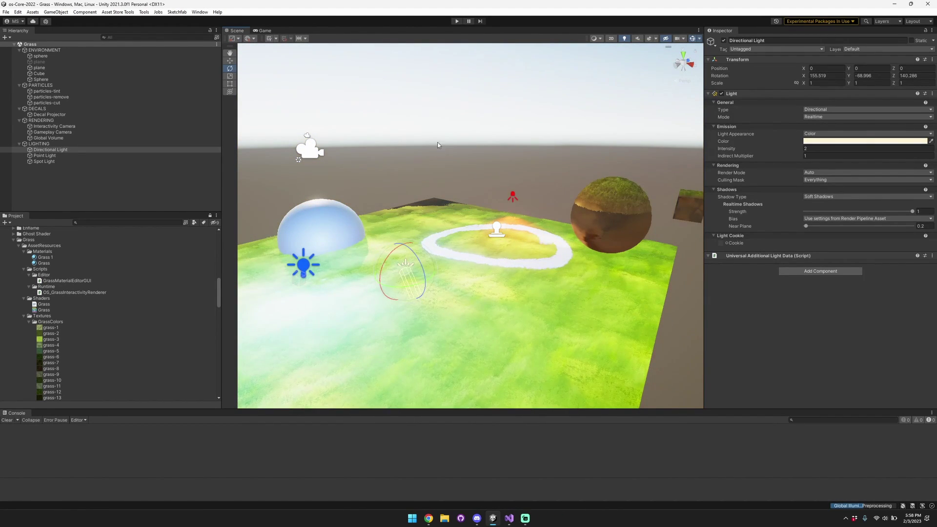
left_click(438, 145)
right_click_drag(438, 146, 402, 145)
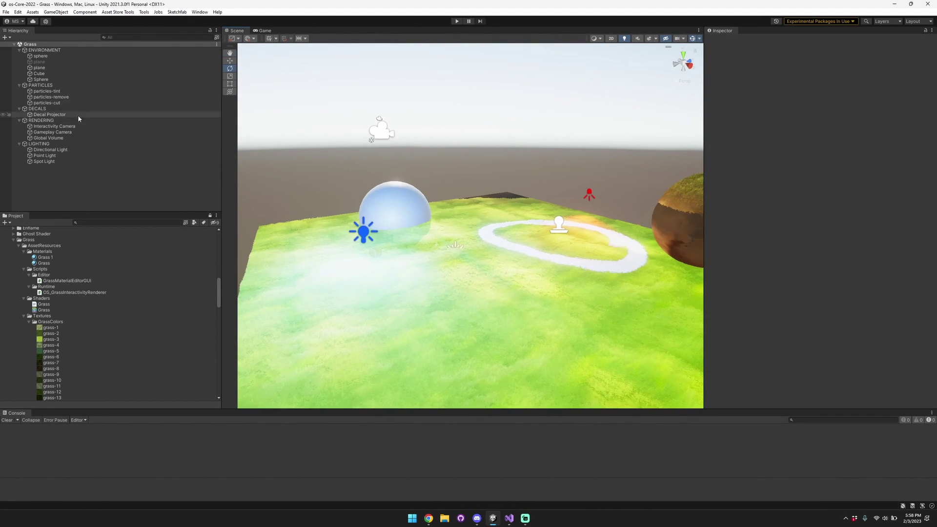
- Examine the Interactivity Camera's output texture and renderer component, including the source of the OS_GrassInteractivityRenderer script
left_click(54, 126)
left_click_drag(532, 213, 497, 212, "alt")
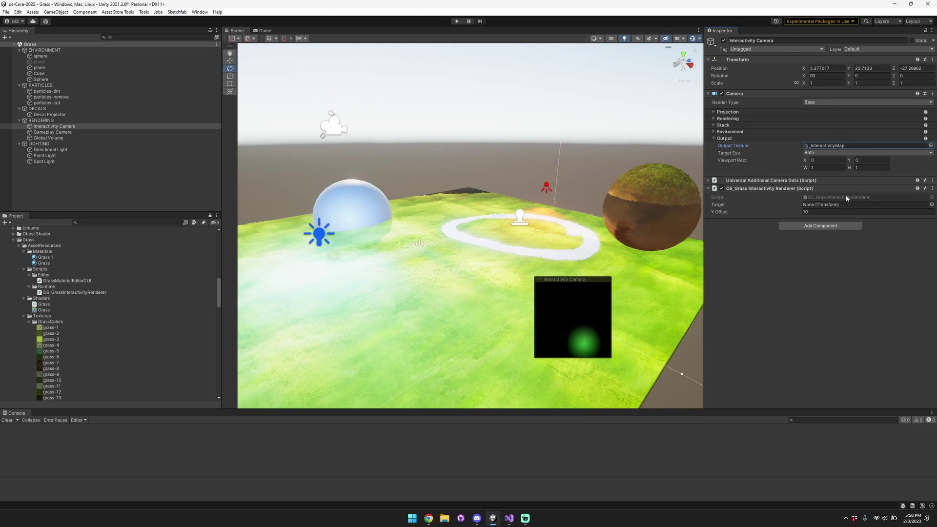
left_click(69, 293)
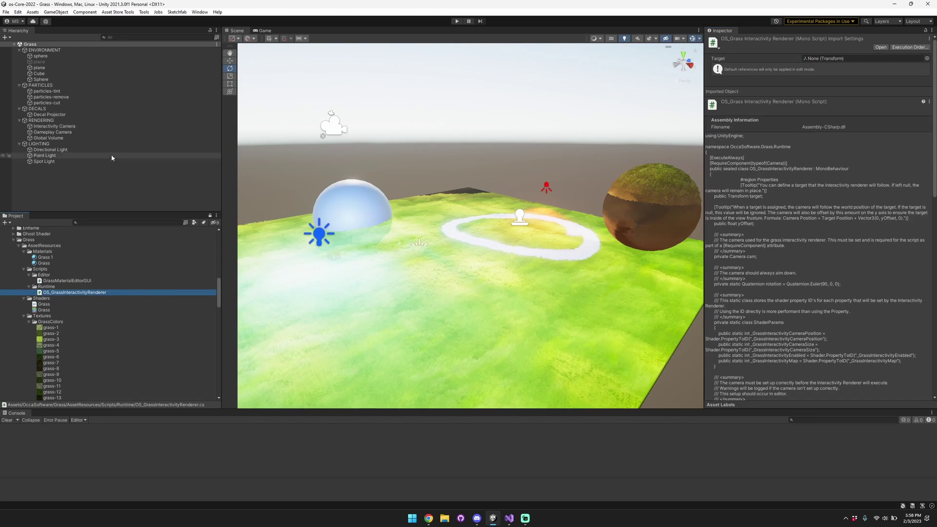
- Inspect the particles-tint effect on the grass and check its layer assignment
left_click(59, 92)
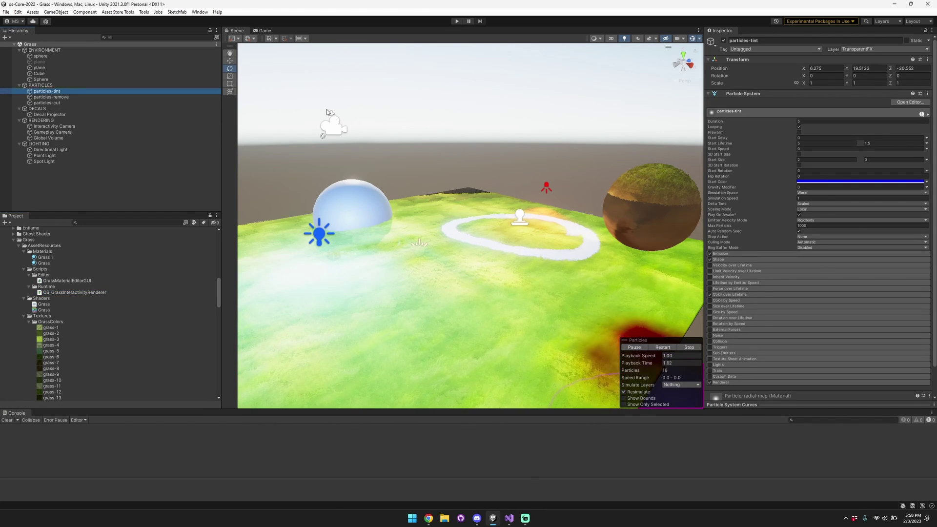
right_click_drag(410, 124, 470, 132)
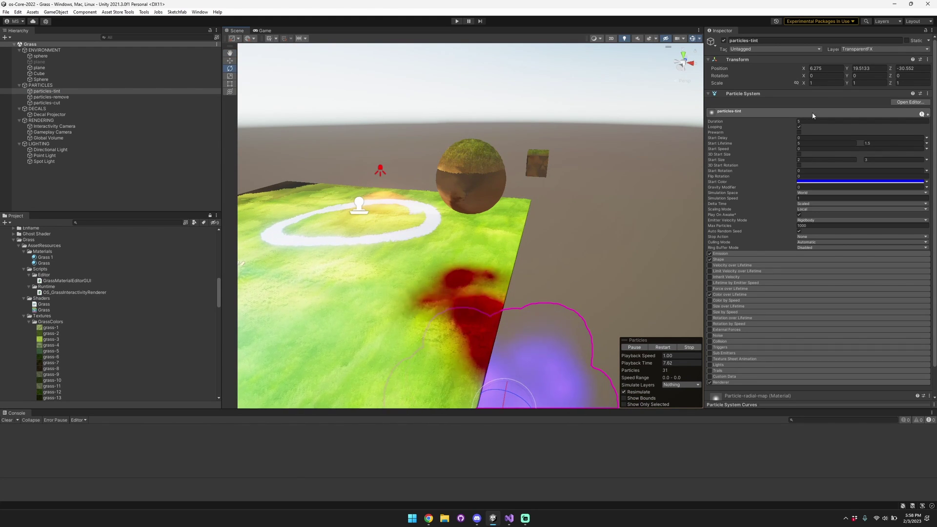
left_click(875, 49)
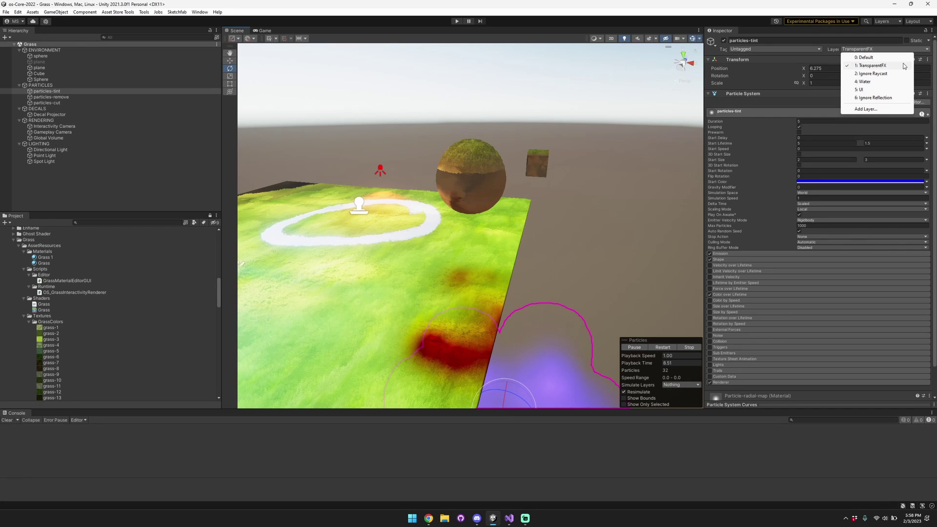
left_click(835, 51)
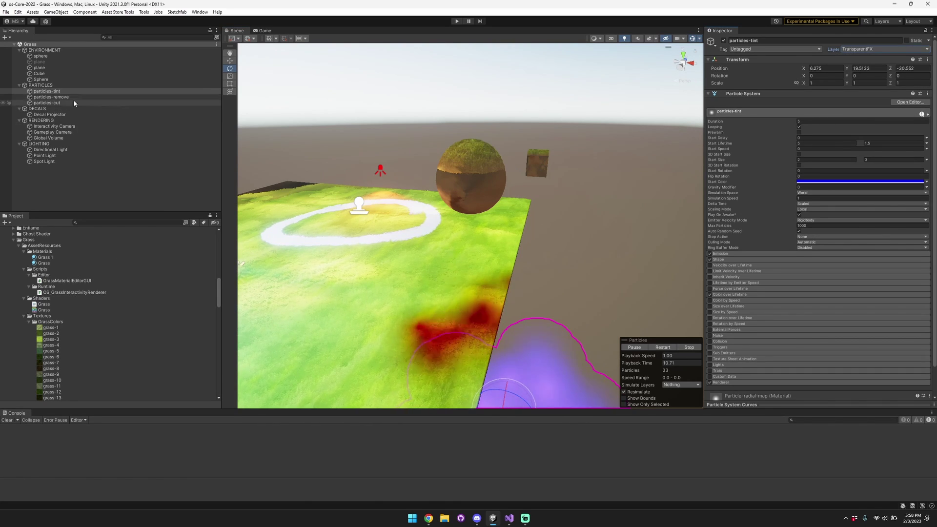
- Review the Interactivity Camera's projection, rendering, stack, environment and output settings, including its Culling Mask options
left_click(81, 126)
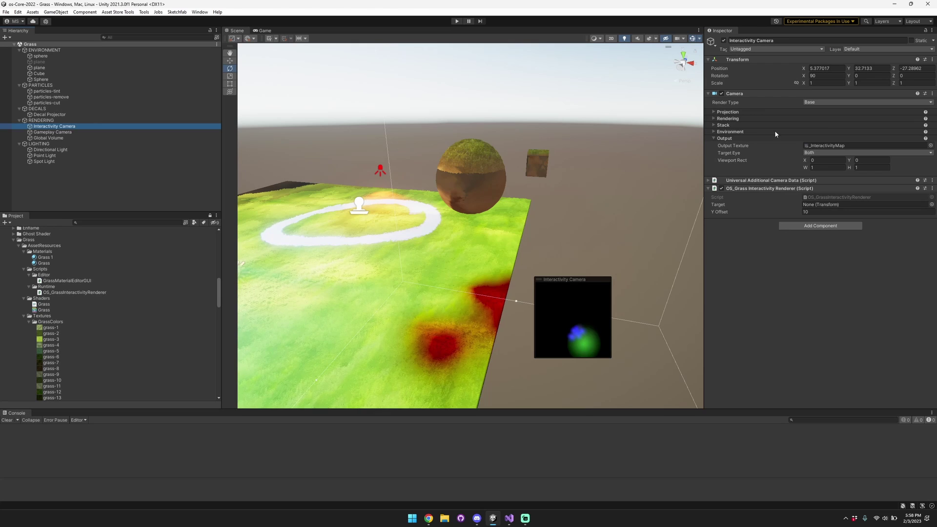
left_click(729, 118)
left_click(729, 119)
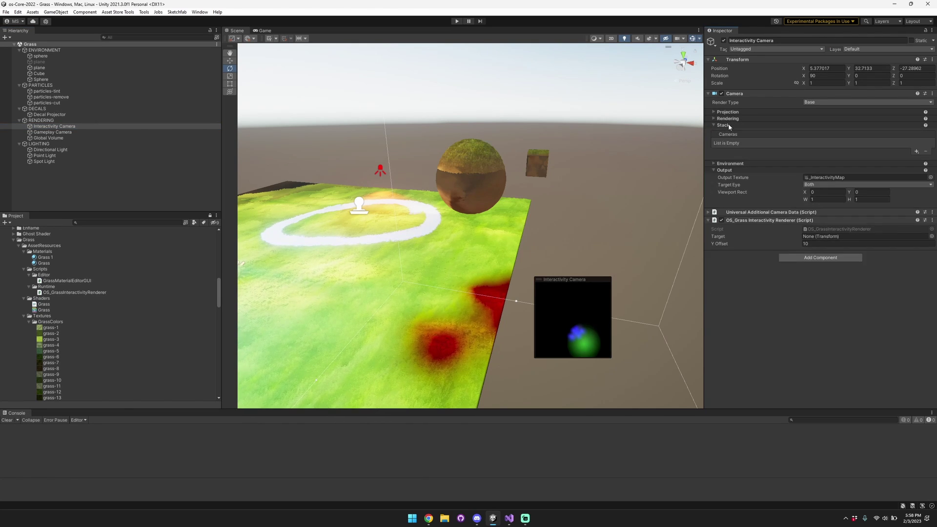
left_click(730, 132)
left_click(730, 132)
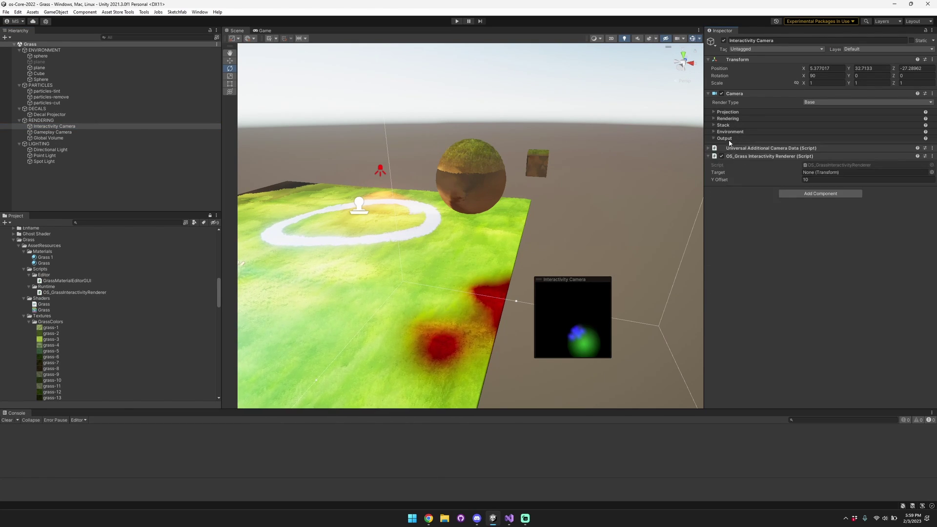
left_click(734, 113)
left_click(733, 113)
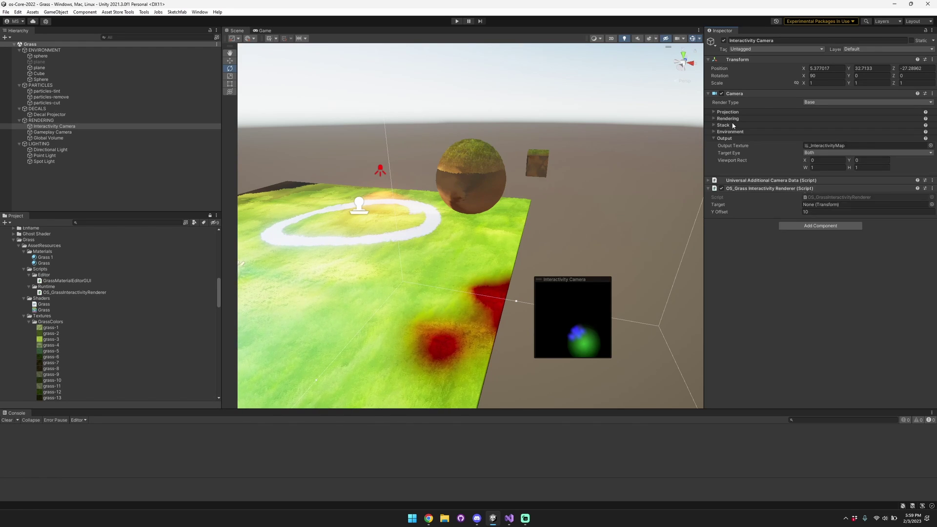
left_click(732, 125)
left_click(733, 120)
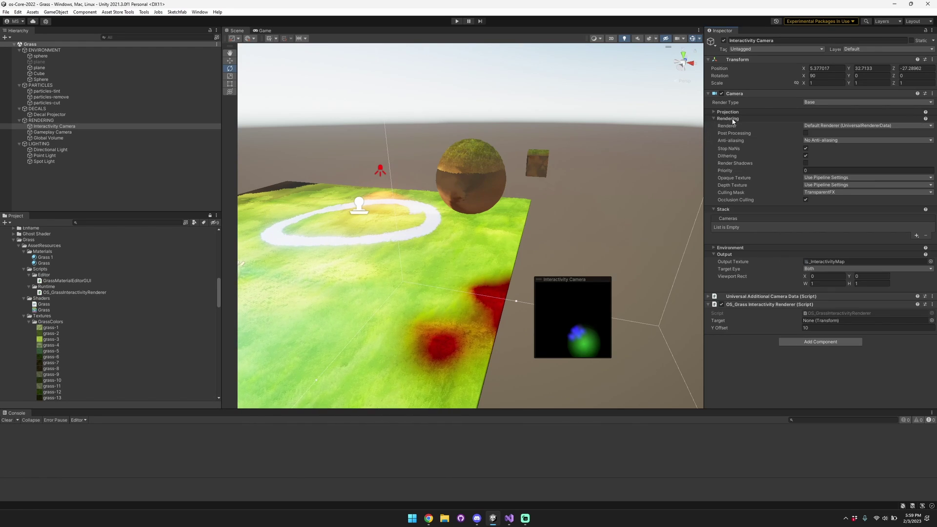
left_click(762, 209)
left_click(825, 192)
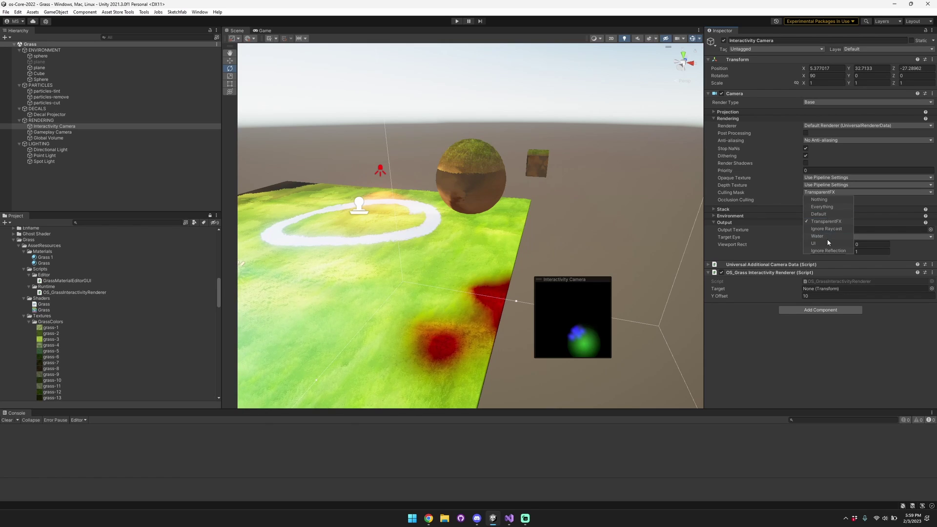
left_click(741, 193)
left_click(716, 119)
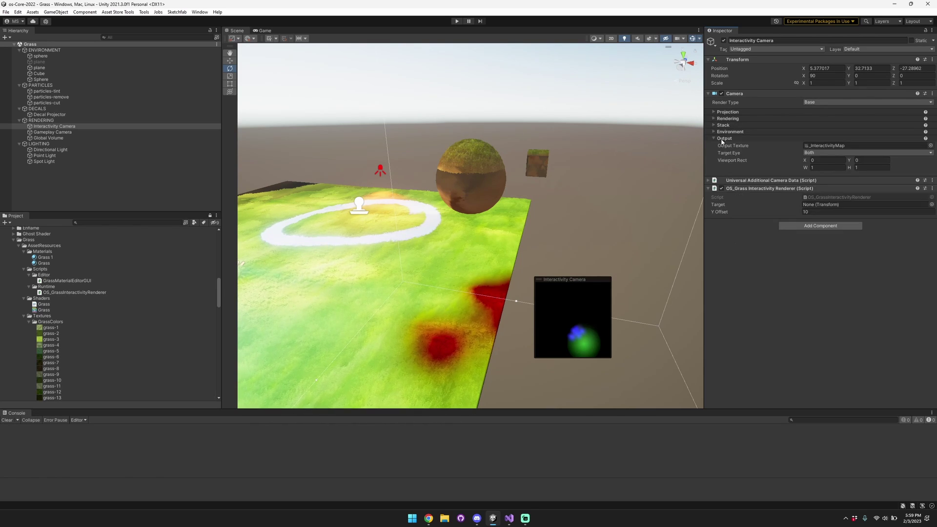
- Move the particles-tint system along X to about 1.88 so that it lies under the grass plane
left_click(54, 90)
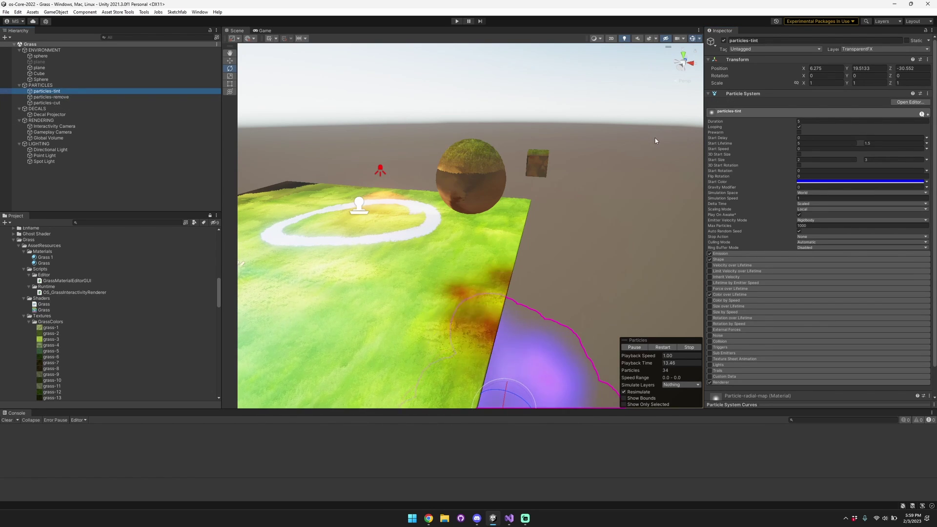
right_click_drag(621, 155, 606, 159)
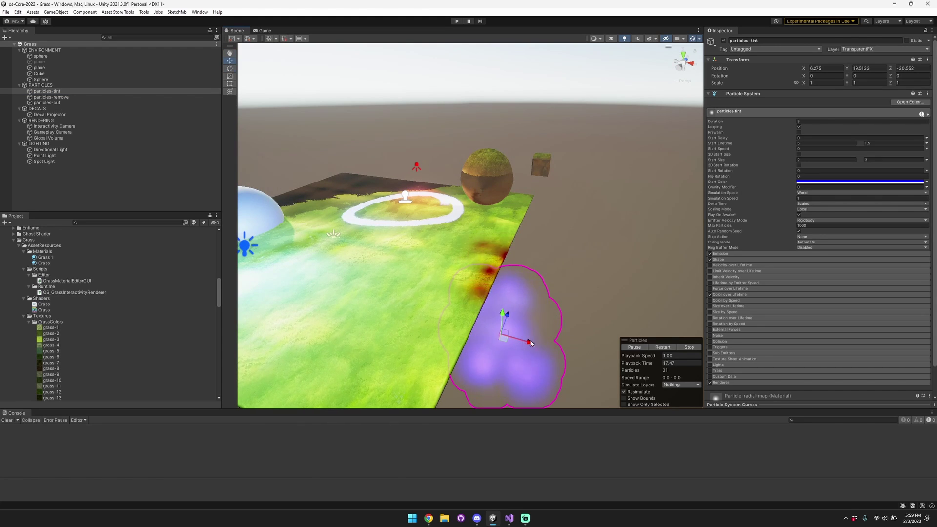
left_click_drag(516, 341, 422, 318)
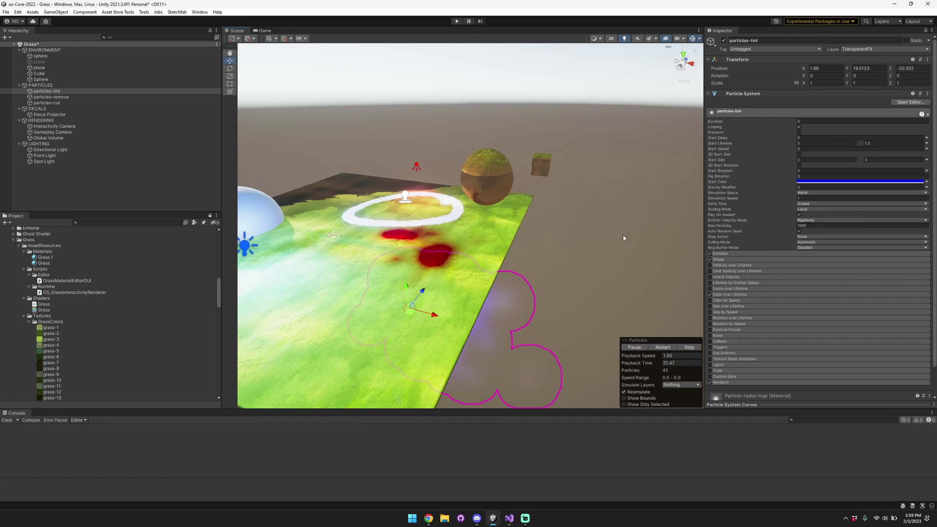
- Change the Grass Tint Color of the plane's Grass 1 material to magenta with hue 296
left_click(326, 260)
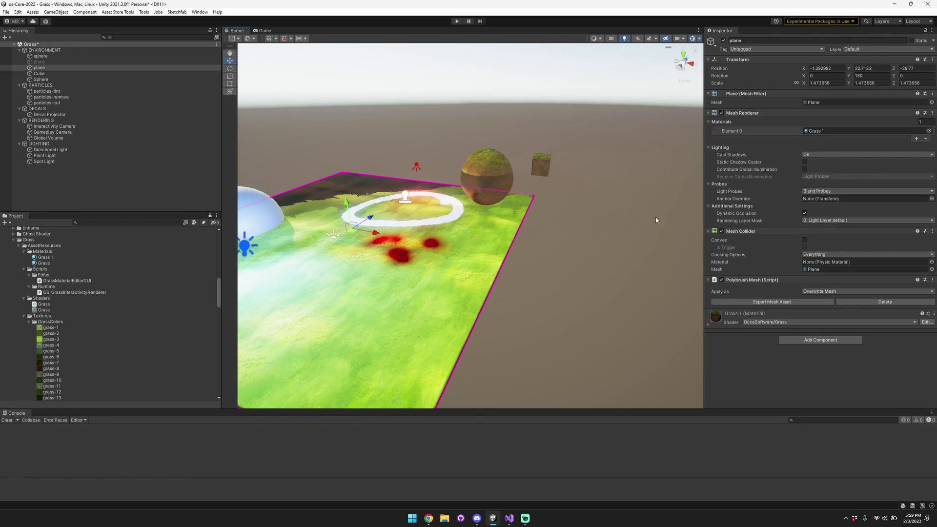
double_click(835, 131)
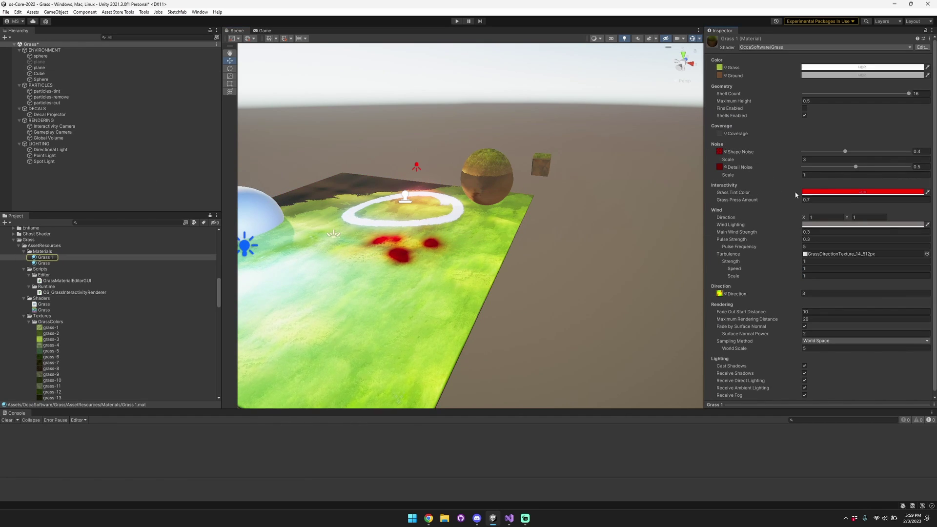
left_click(859, 192)
left_click_drag(893, 231, 902, 299)
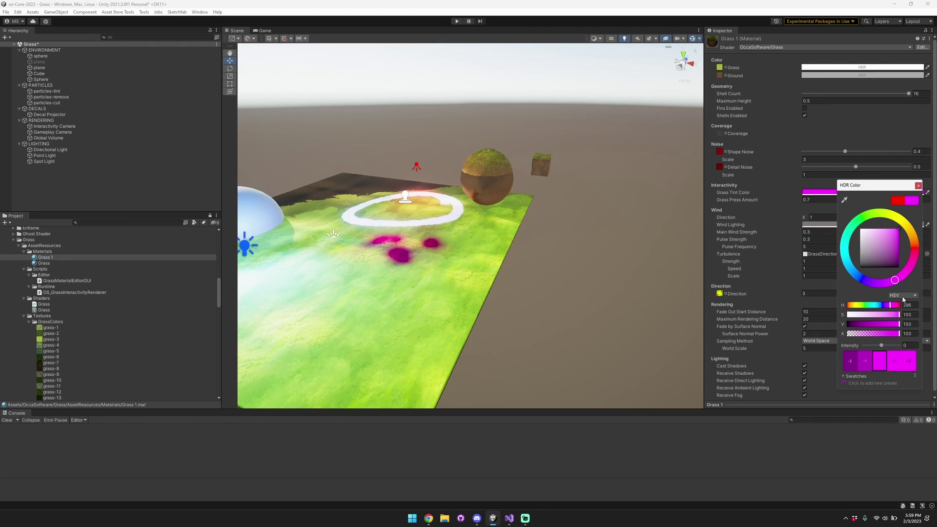
left_click(919, 186)
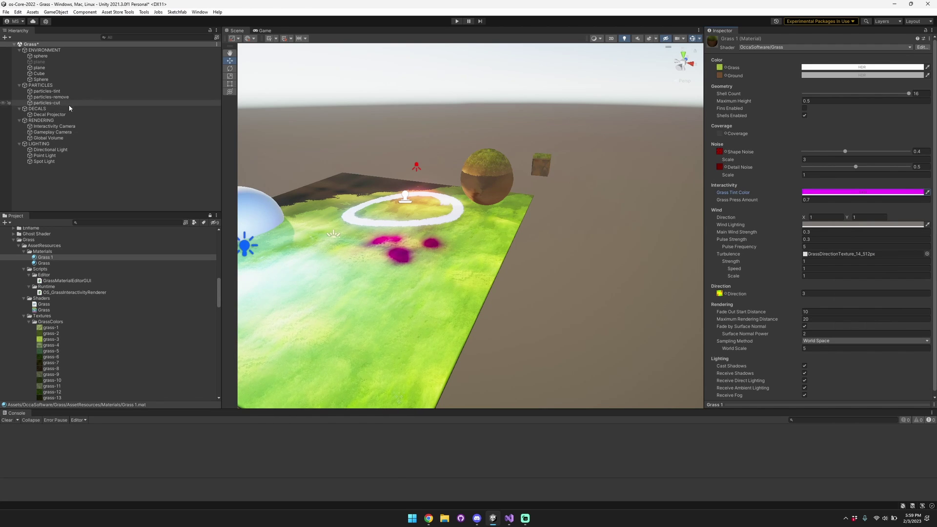
- Set the maximum Start Size of particles-tint to 5 and try raising the system to about Y 21.06
left_click(47, 91)
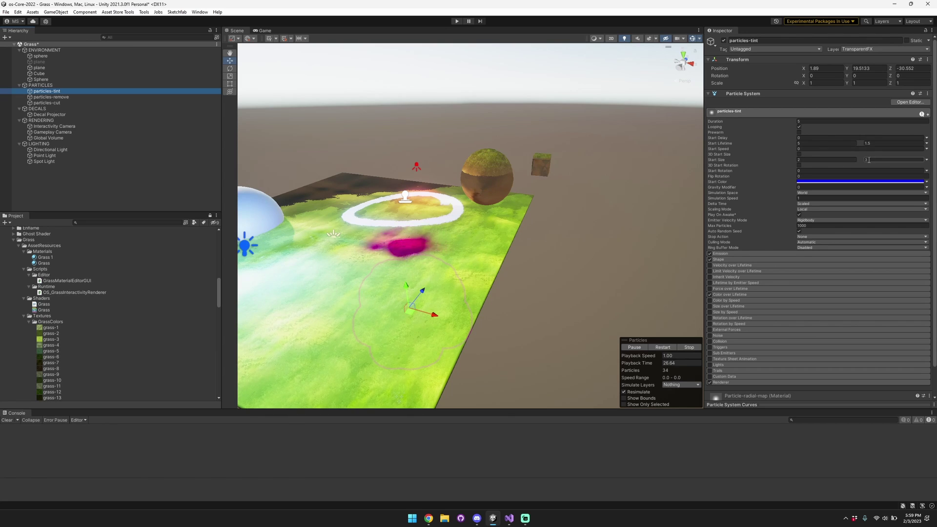
type("5")
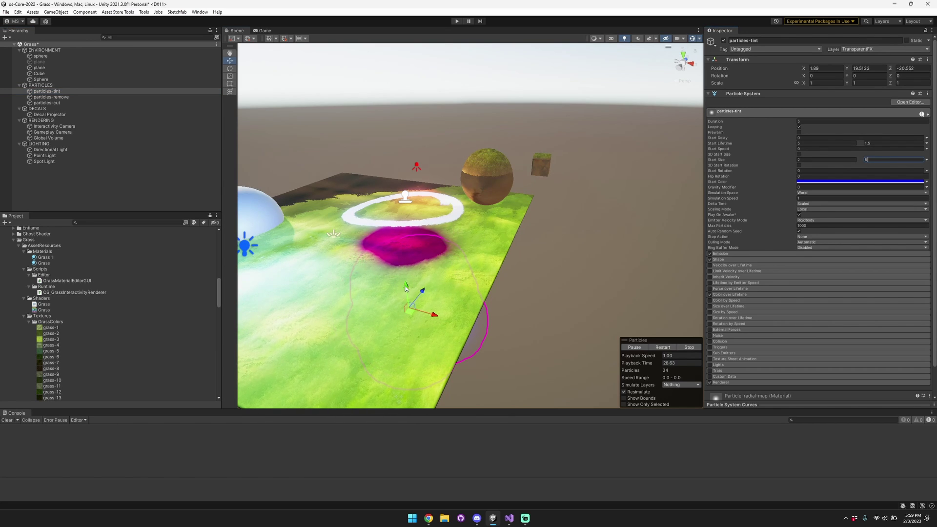
left_click_drag(405, 288, 402, 257)
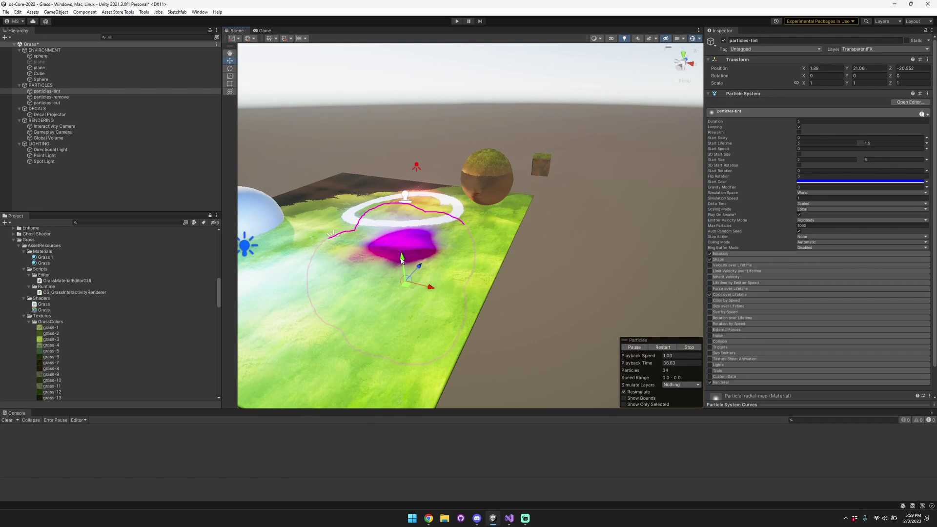
left_click(505, 253)
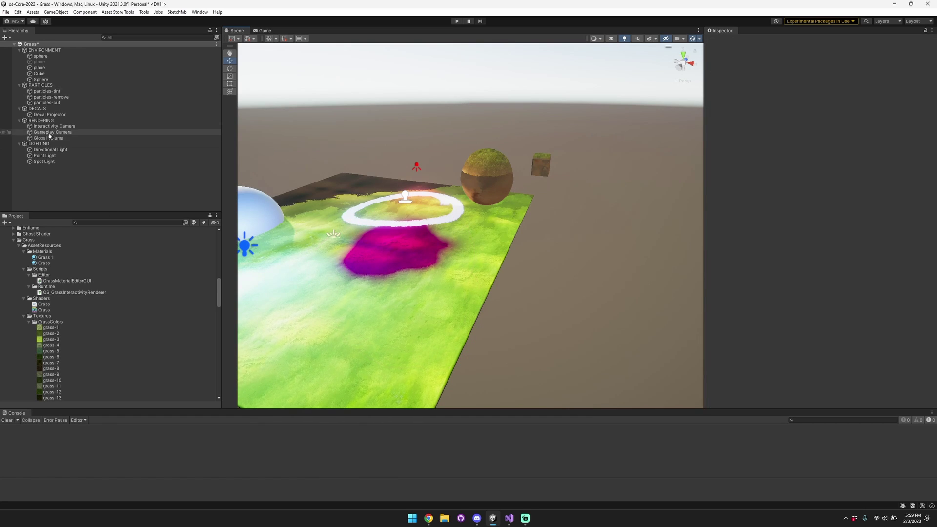
- Stop the particles-tint playback and move the particles-remove system along Z to about -27.07
left_click(69, 91)
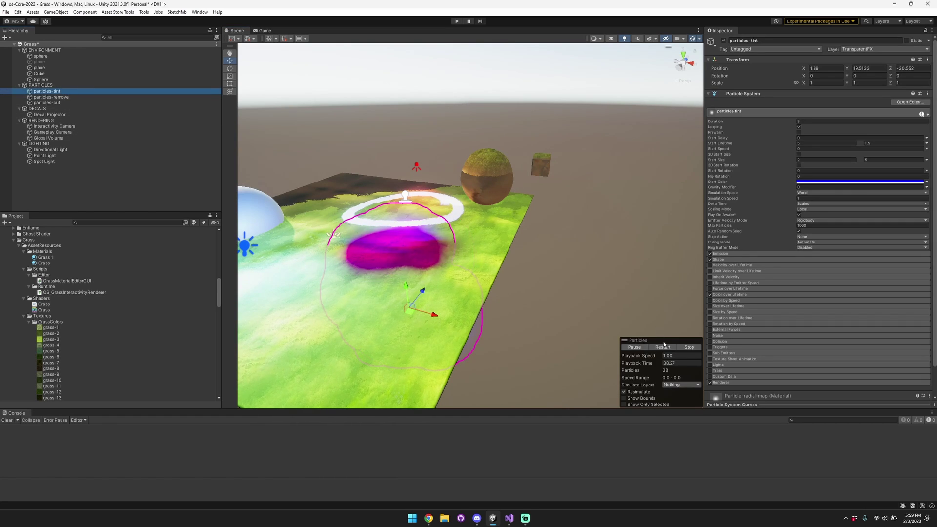
left_click(687, 347)
left_click(64, 97)
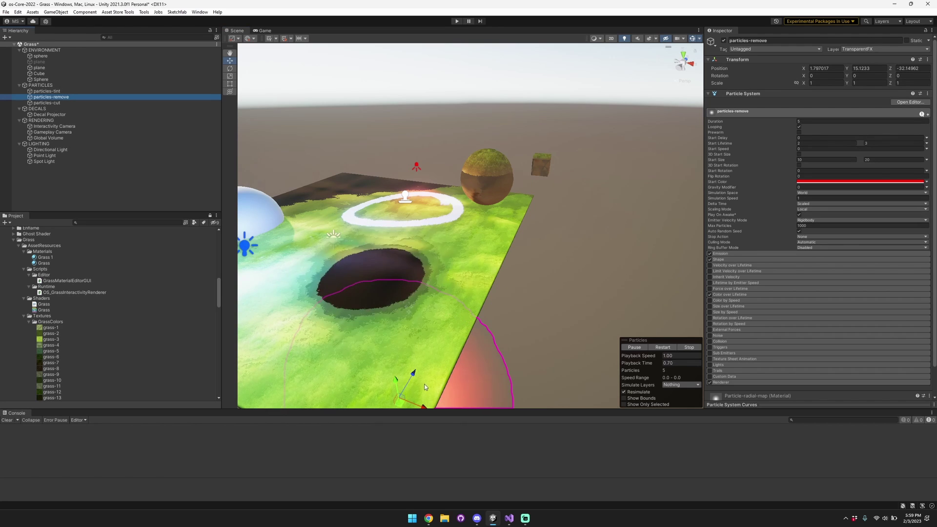
left_click_drag(415, 372, 456, 306)
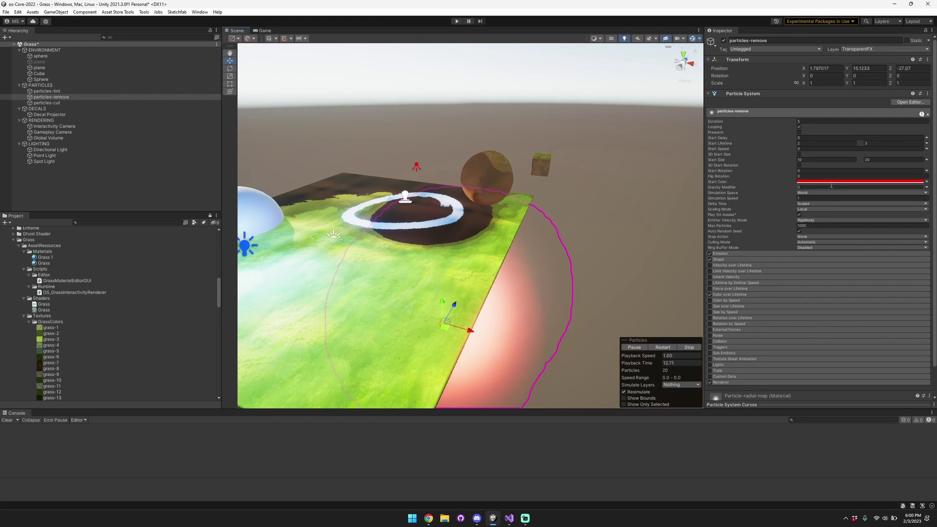
- Preview particles-tint alongside particles-remove, and move the particles-cut system to X 1 beneath the grass plane
left_click(78, 90)
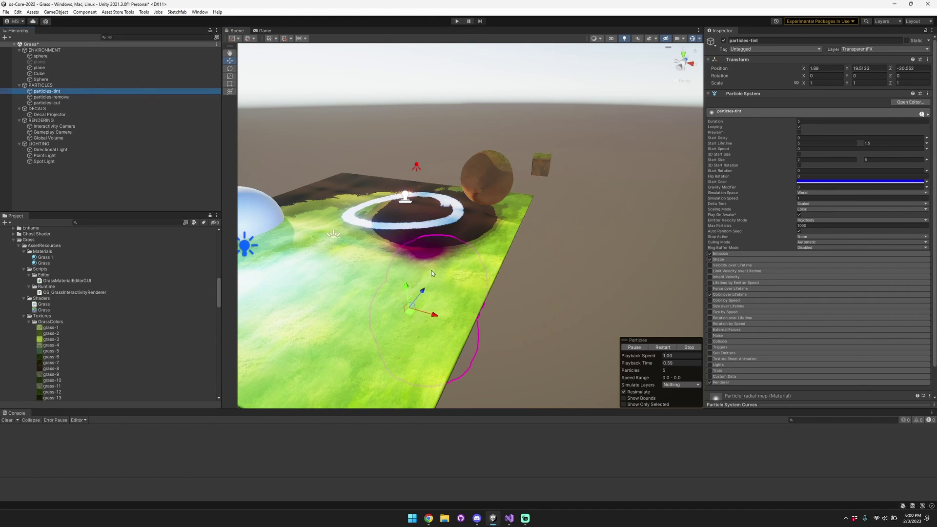
left_click(54, 97)
left_click(79, 102)
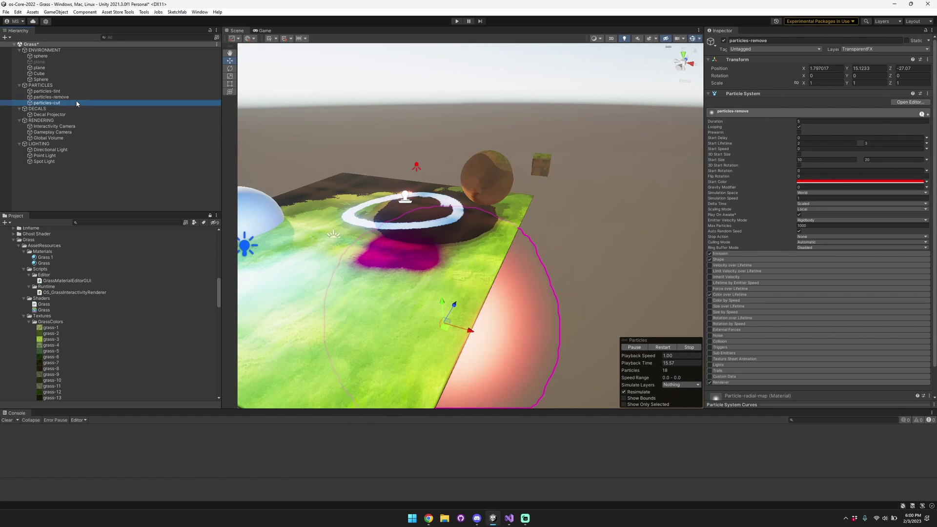
key("f")
left_click_drag(533, 359, 392, 348)
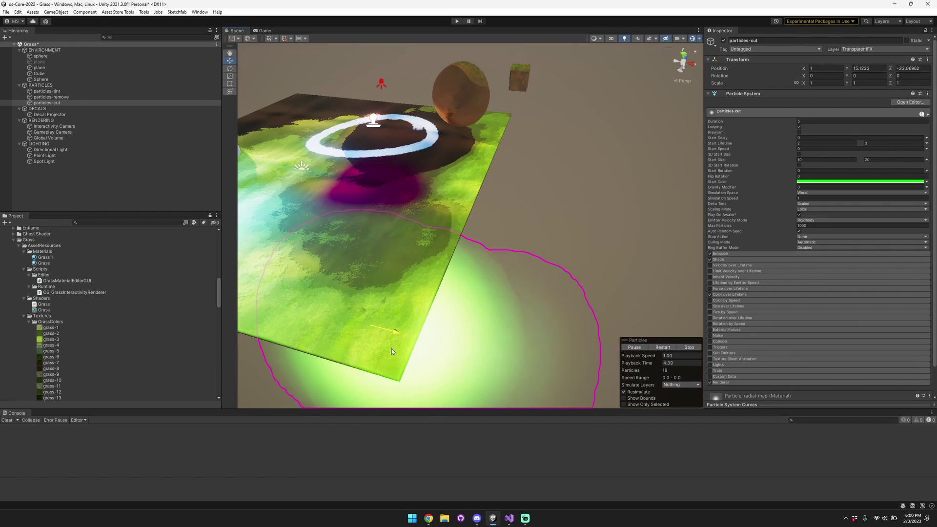
right_click_drag(419, 216, 382, 192)
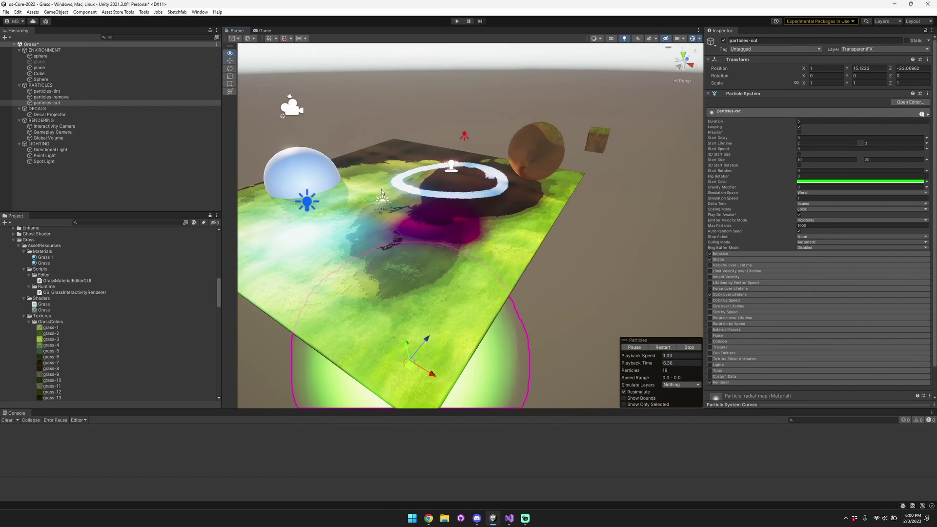
- Save the scene and move the Interactivity Camera along X to about -0.8 above the grass plane
left_click(591, 275)
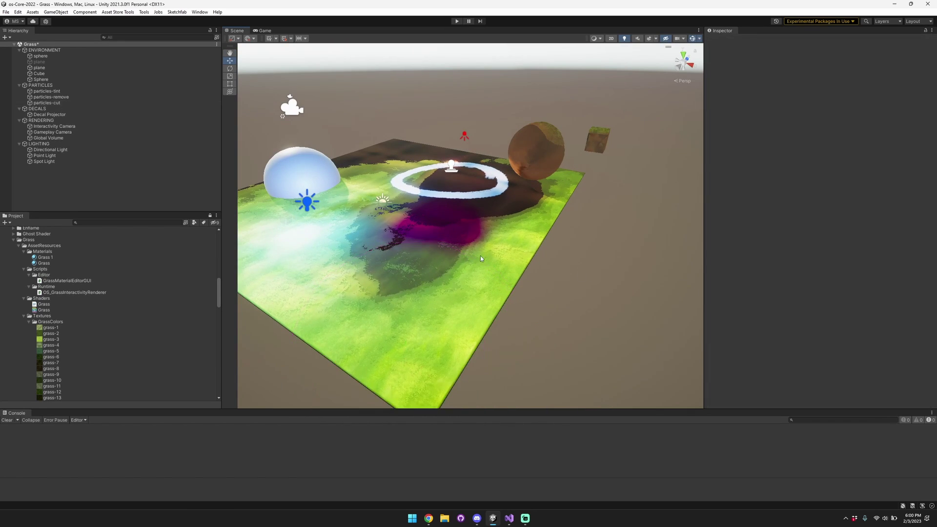
key("ctrl+s")
left_click(81, 129)
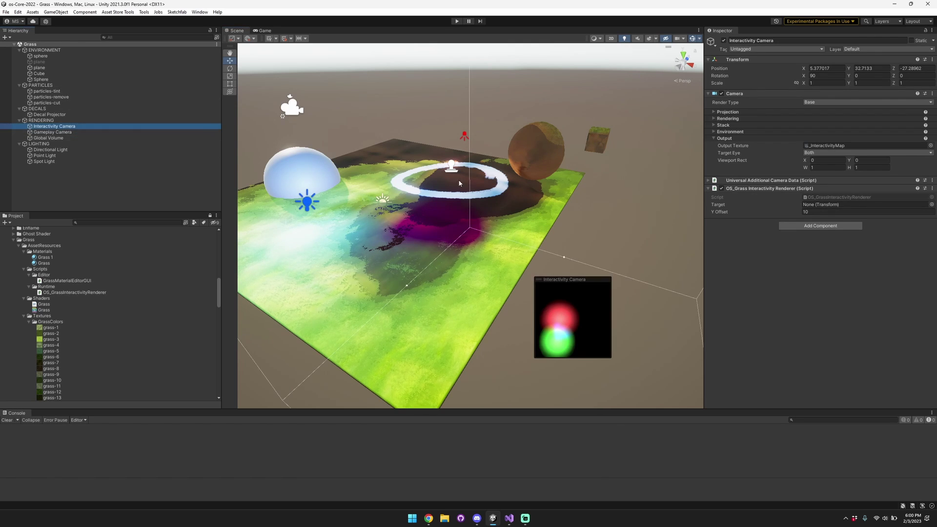
right_click_drag(460, 184, 564, 150)
left_click_drag(564, 150, 261, 130, "alt")
right_click_drag(419, 171, 380, 219)
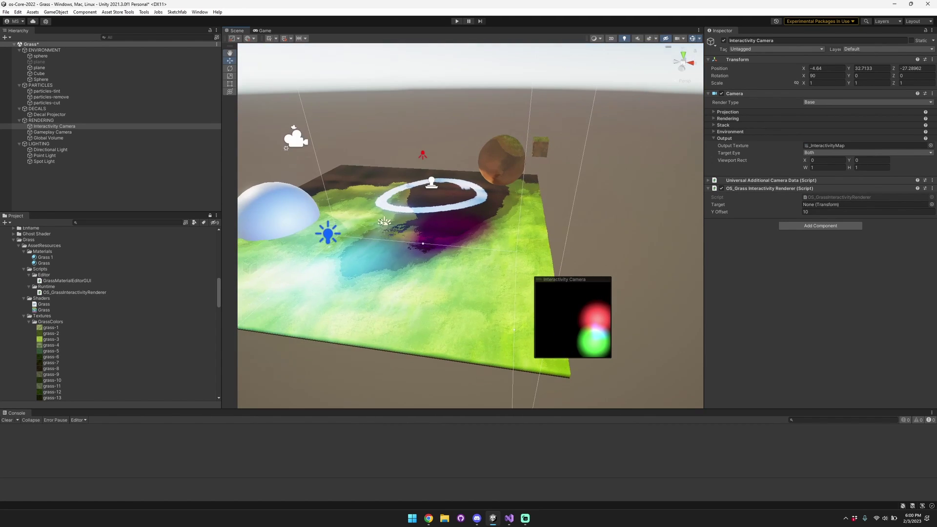
left_click_drag(382, 222, 332, 171, "alt")
left_click_drag(244, 75, 384, 105)
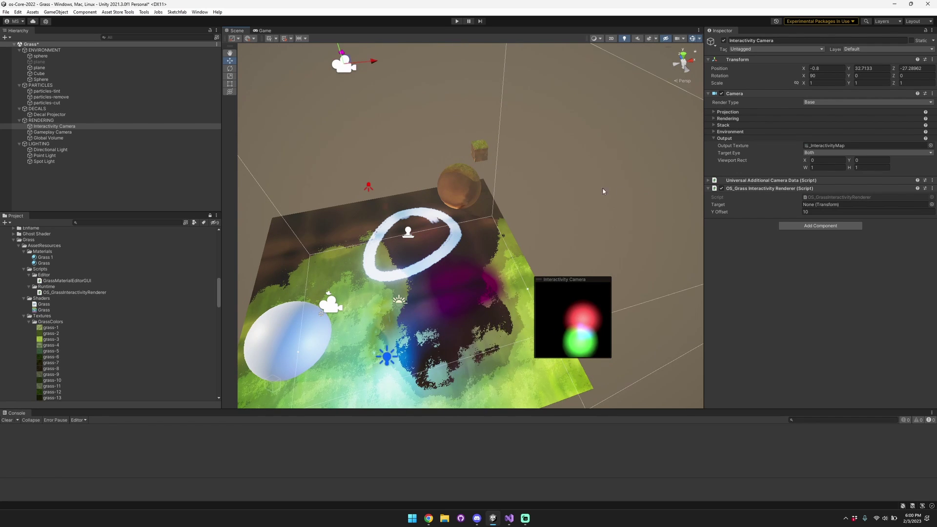
- Look at the Interactivity Camera's Projection settings, then deselect the camera and save the scene
left_click_drag(603, 192, 541, 184, "alt")
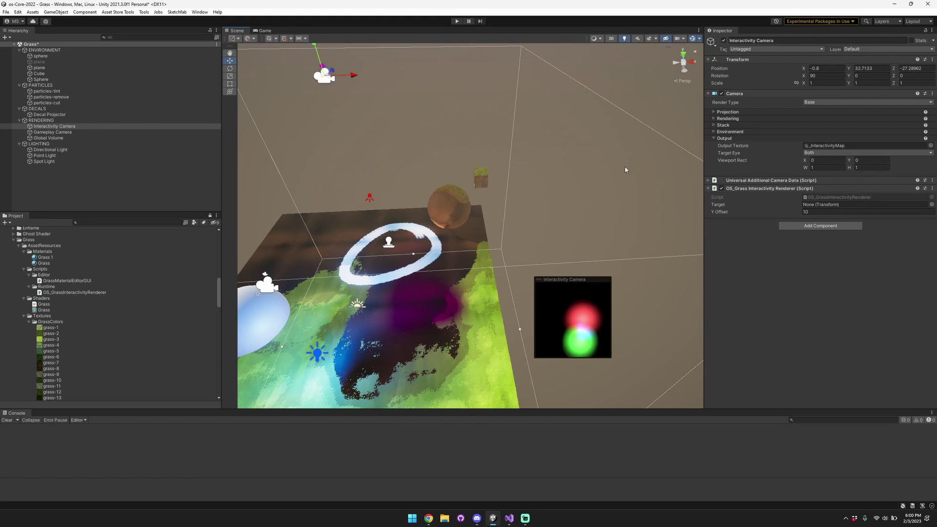
left_click(728, 113)
left_click(728, 113)
left_click_drag(618, 91, 588, 70, "alt")
right_click_drag(588, 70, 600, 74)
left_click(614, 97)
key("ctrl+s")
- Move the particles-tint system along X to about -5.01 to shift the grass tint, and clear the selection
right_click_drag(589, 145, 510, 119)
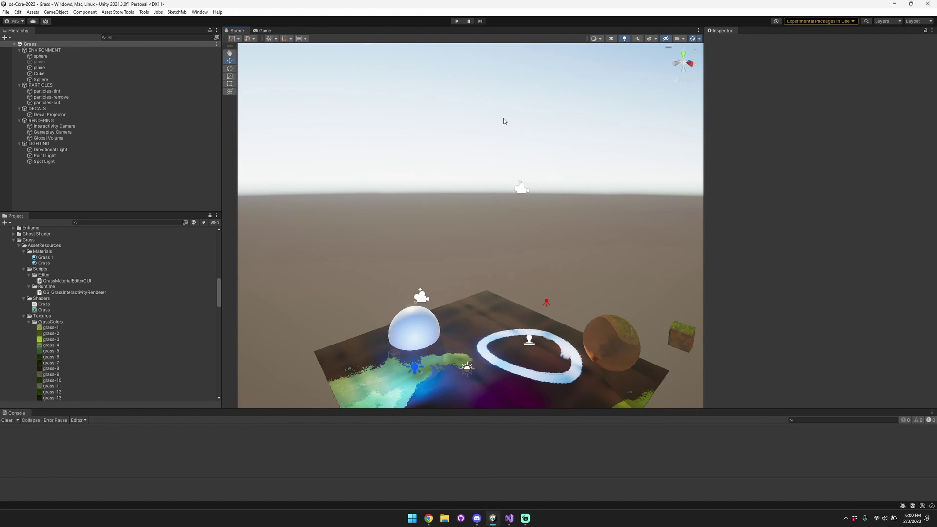
mouse_move(505, 121)
right_mouse_down()
mouse_move(477, 153)
mouse_move(492, 210)
mouse_move(511, 124)
right_mouse_up()
key("w")
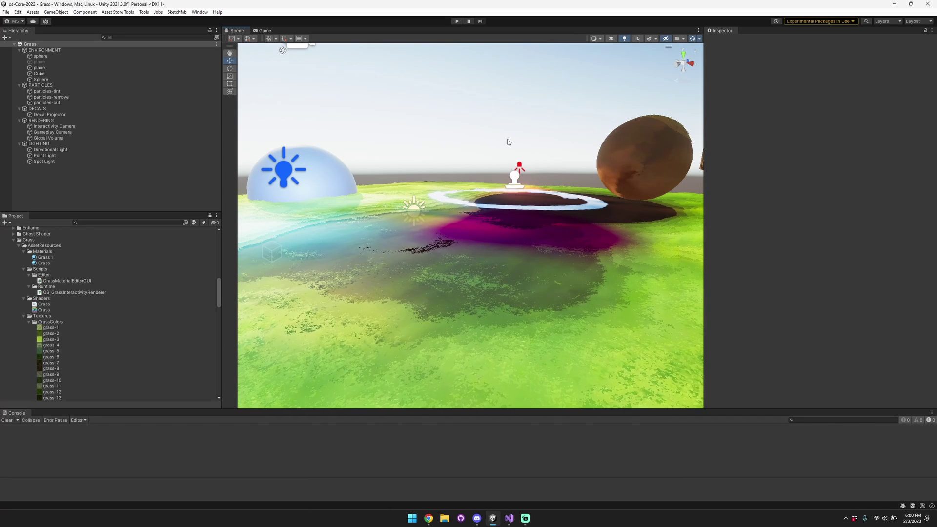
left_click_drag(507, 142, 539, 155, "alt")
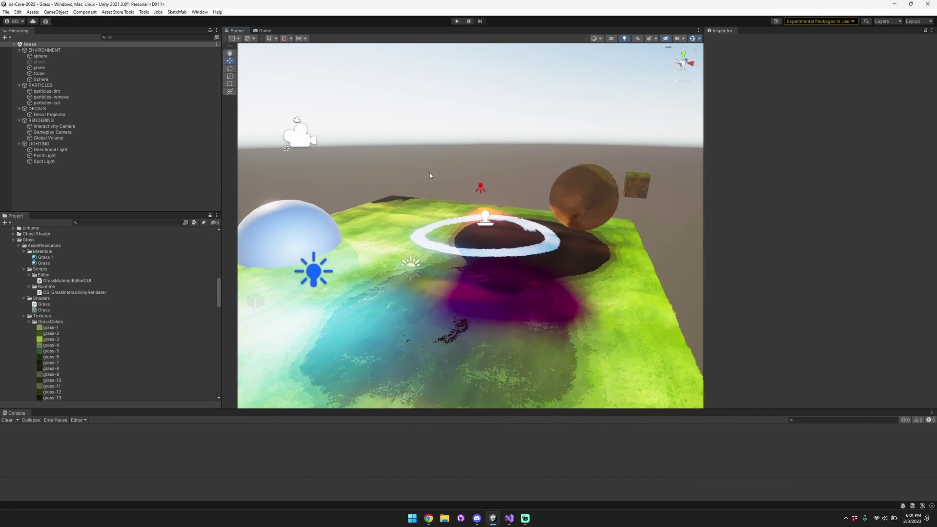
left_click(77, 91)
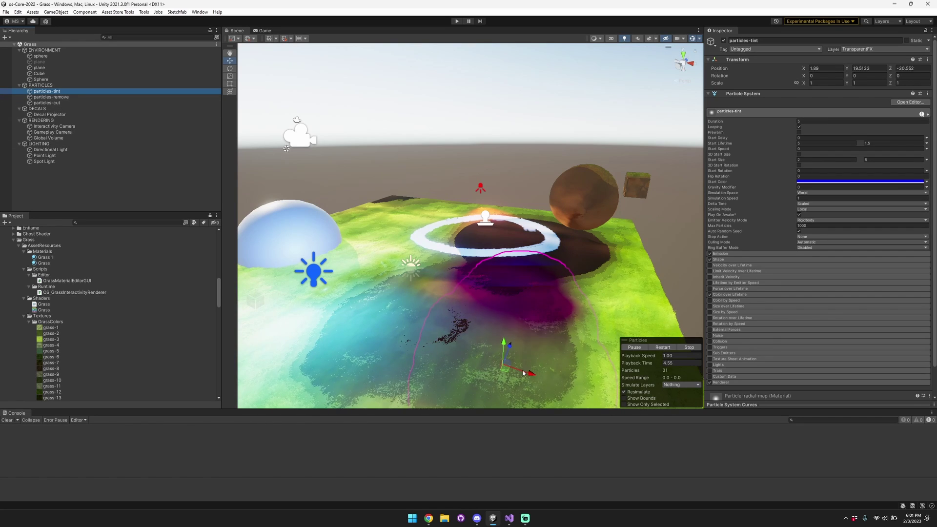
left_click_drag(524, 373, 364, 323)
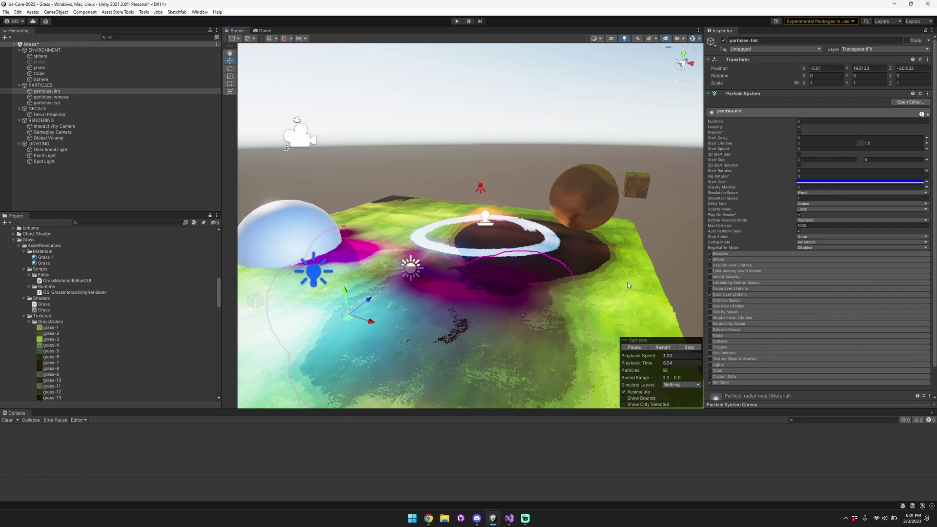
left_click(464, 141)
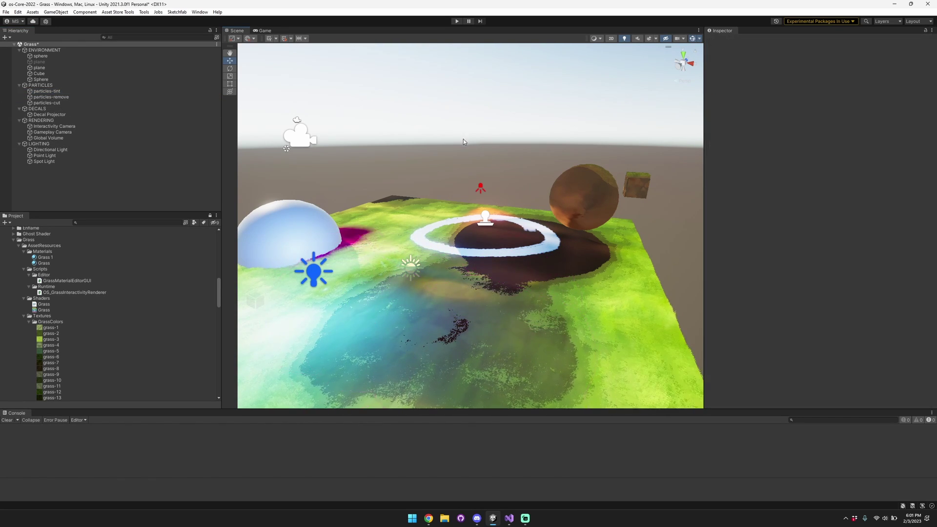